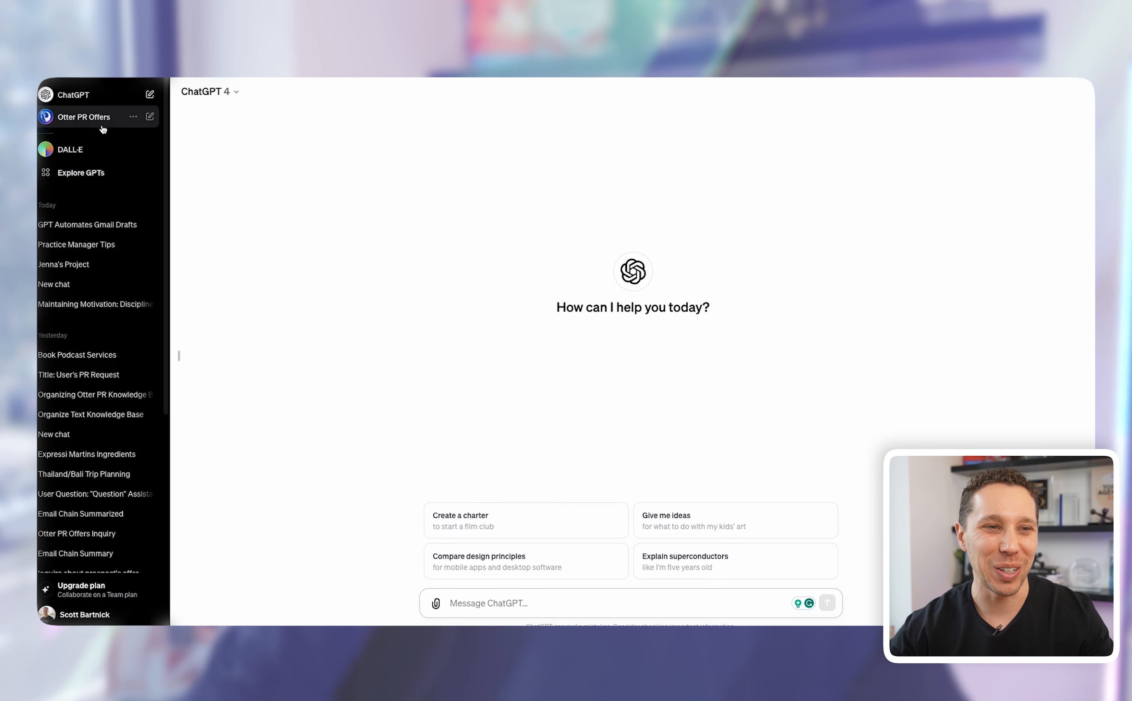
# Step: Open a chat with the Otter PR Offers GPT from My GPTs
pyautogui.click(84, 176)
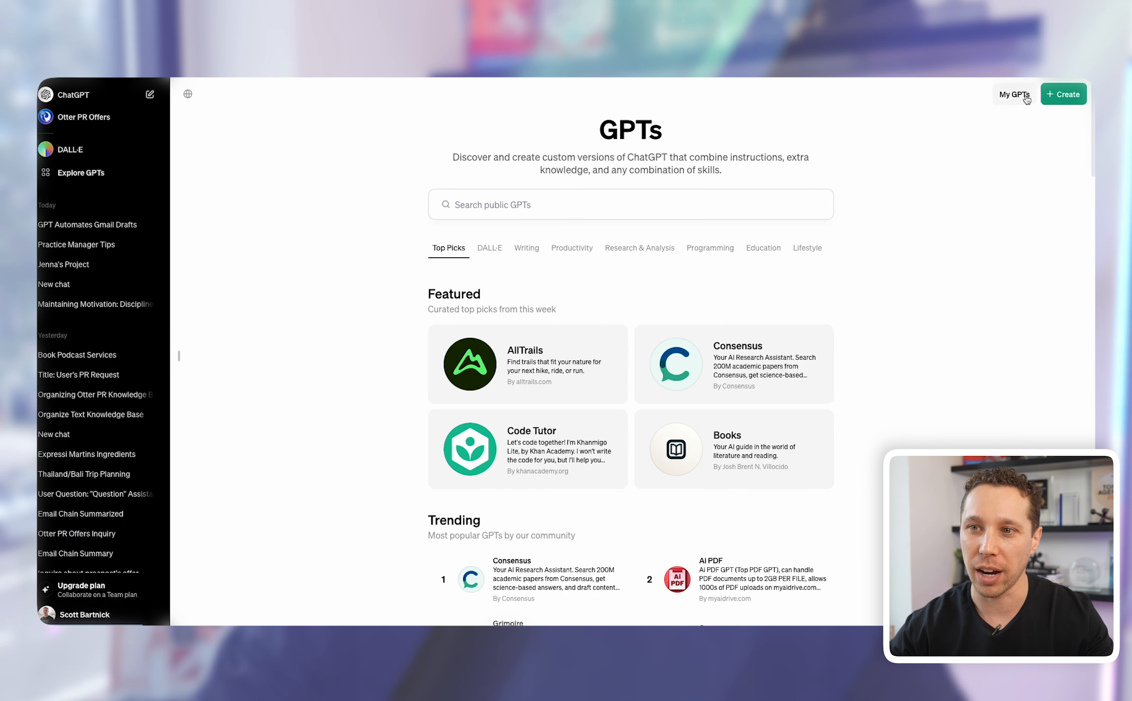
pyautogui.click(1015, 96)
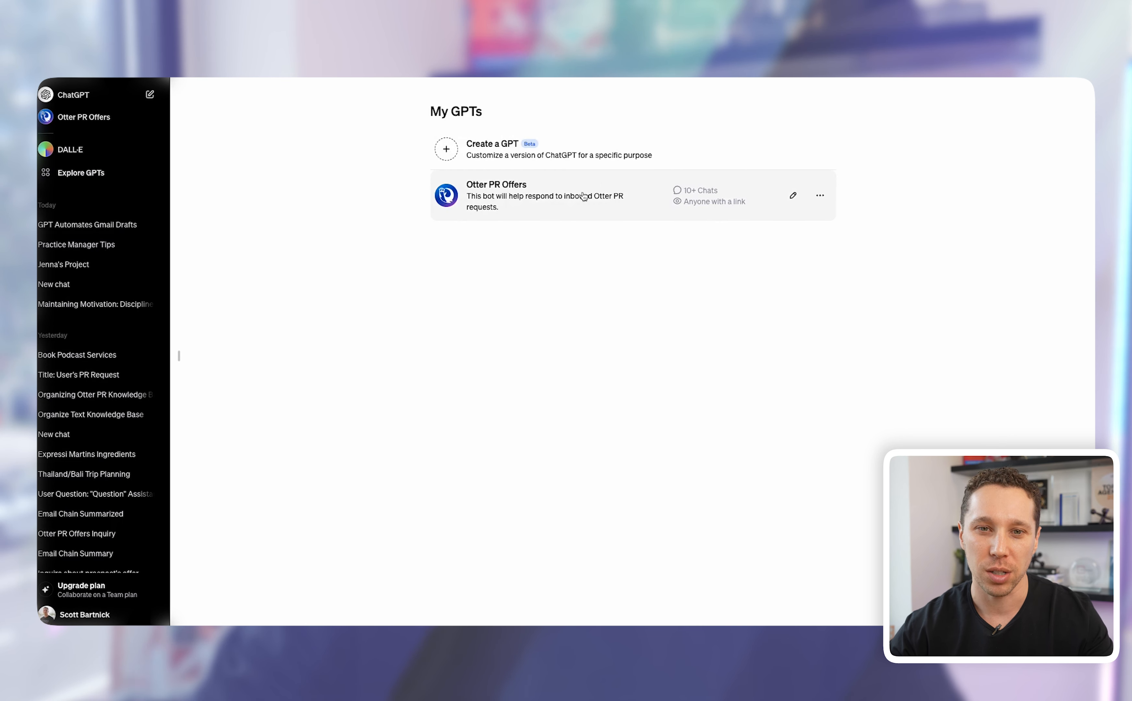
pyautogui.click(568, 203)
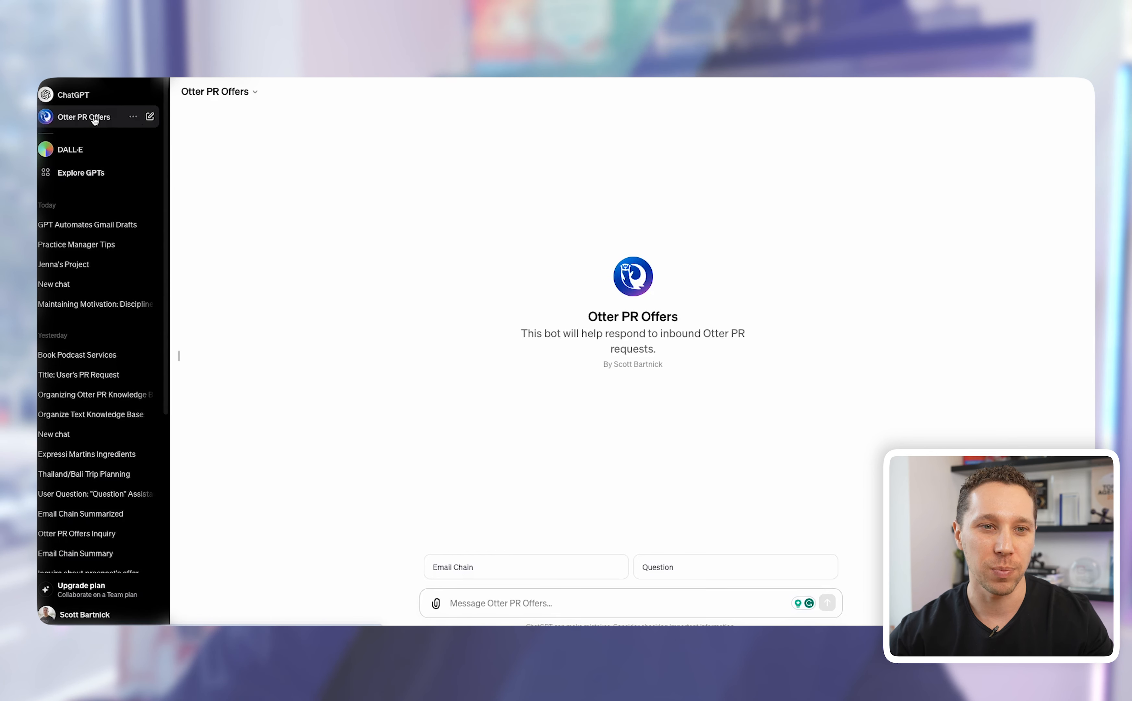
# Step: Return to My GPTs and open Otter PR Offers in the configure editor
pyautogui.click(83, 173)
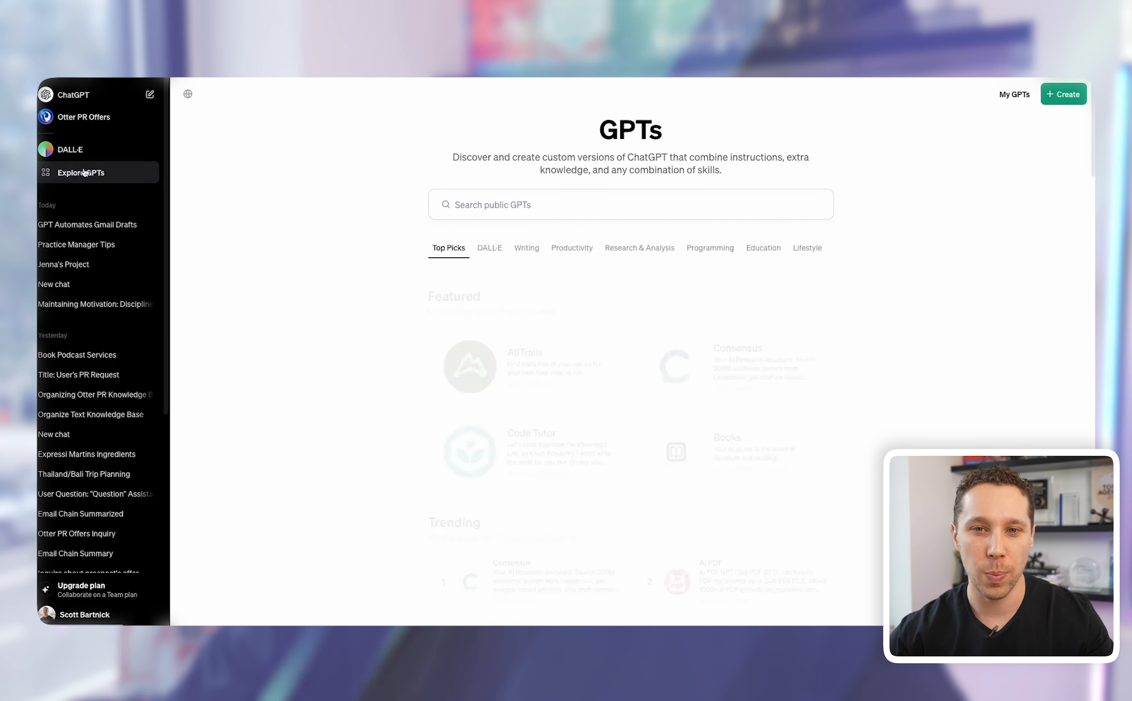
pyautogui.click(1004, 100)
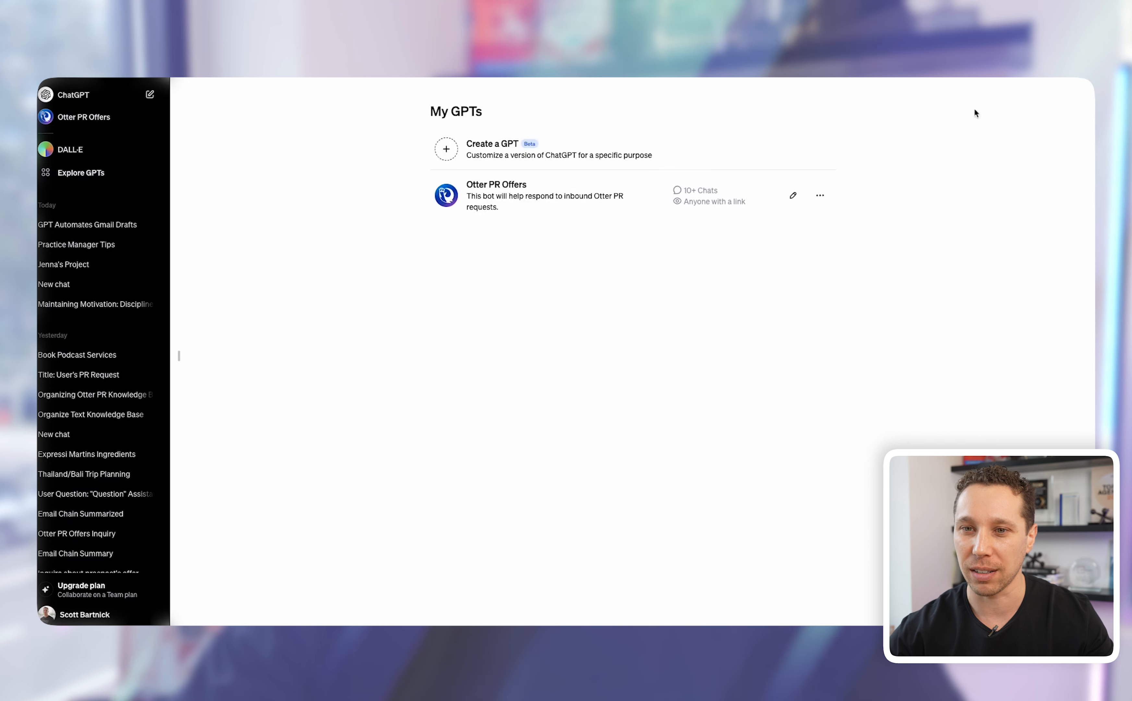
pyautogui.click(787, 197)
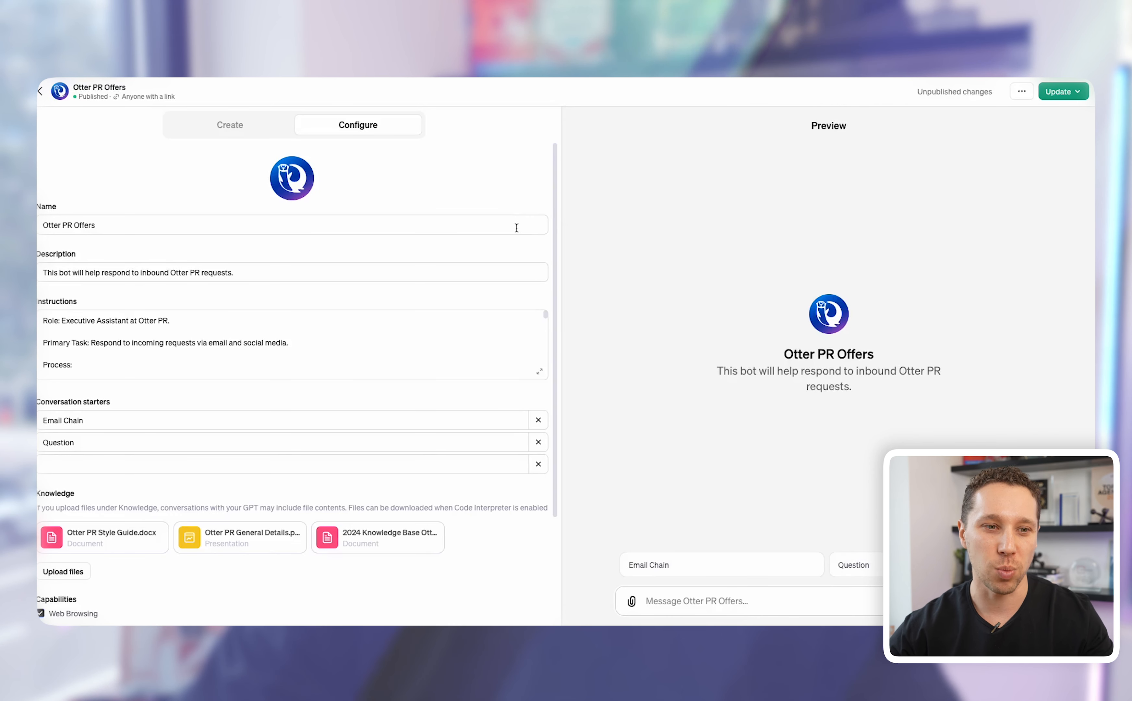
pyautogui.scroll(-1, 514, 235)
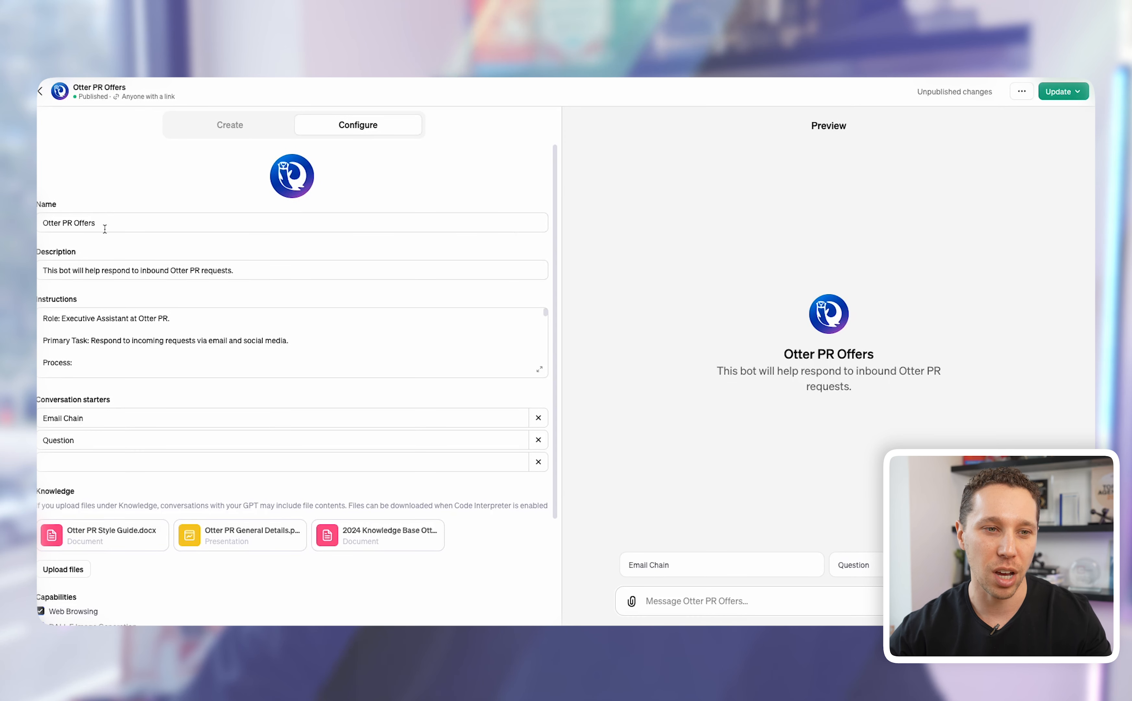
pyautogui.scroll(-1, 80, 217)
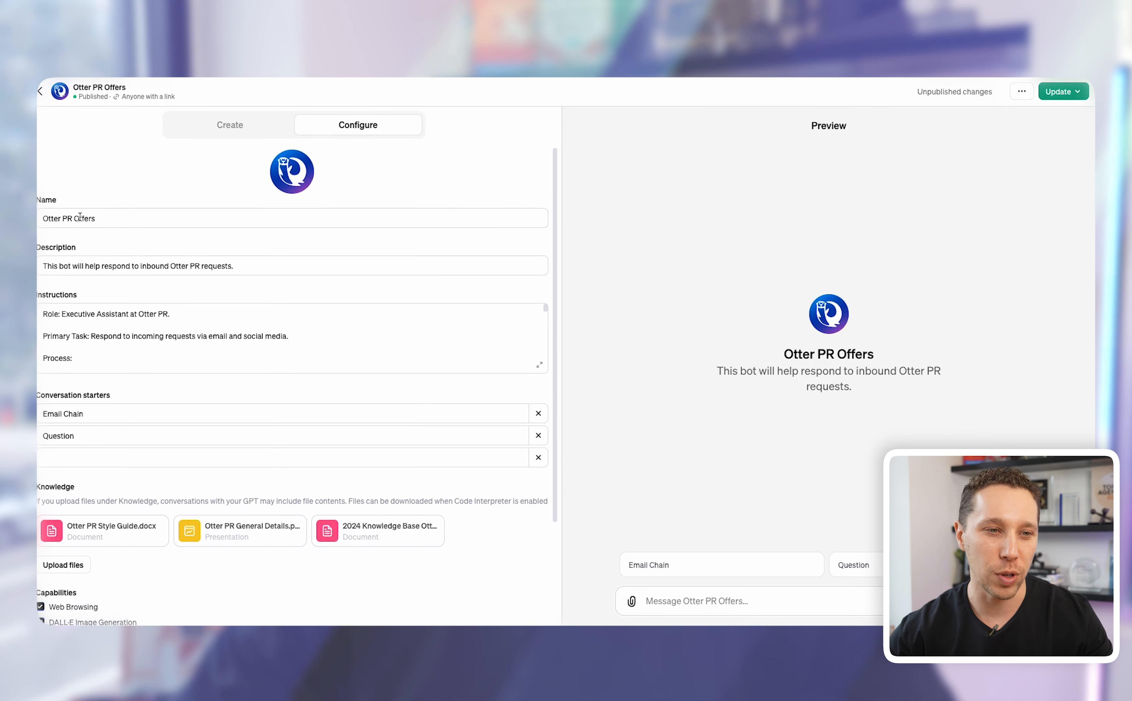
pyautogui.scroll(-2, 81, 234)
pyautogui.click(88, 252)
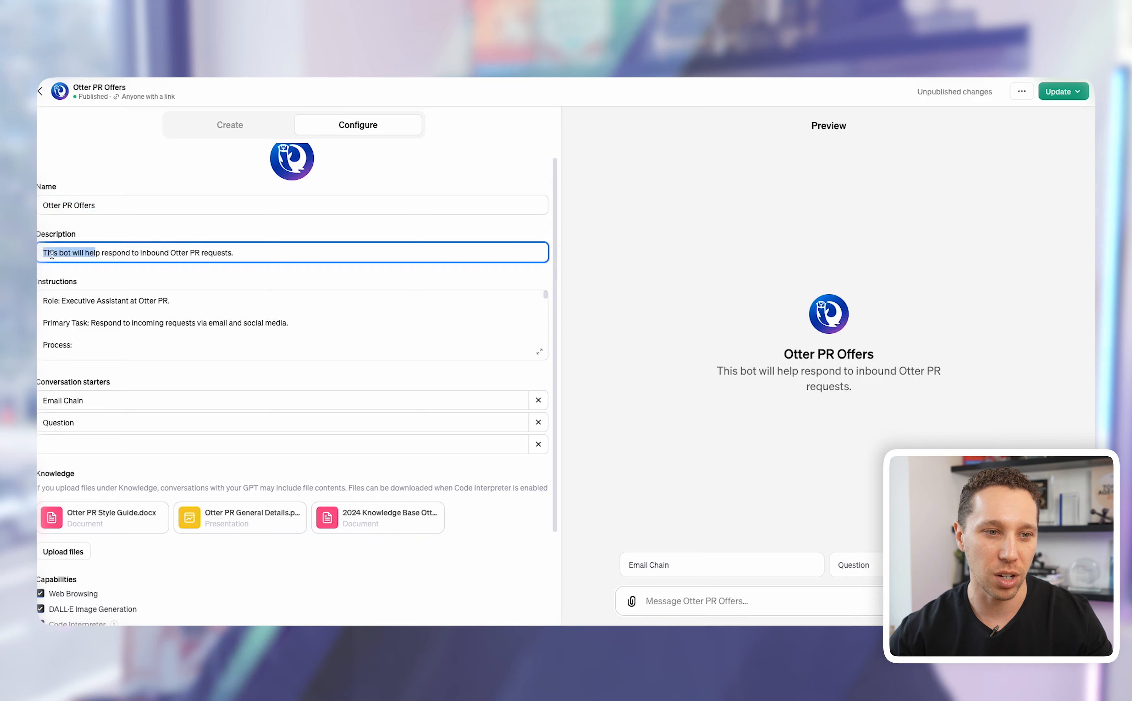
pyautogui.scroll(-5, 89, 238)
pyautogui.scroll(-3, 92, 225)
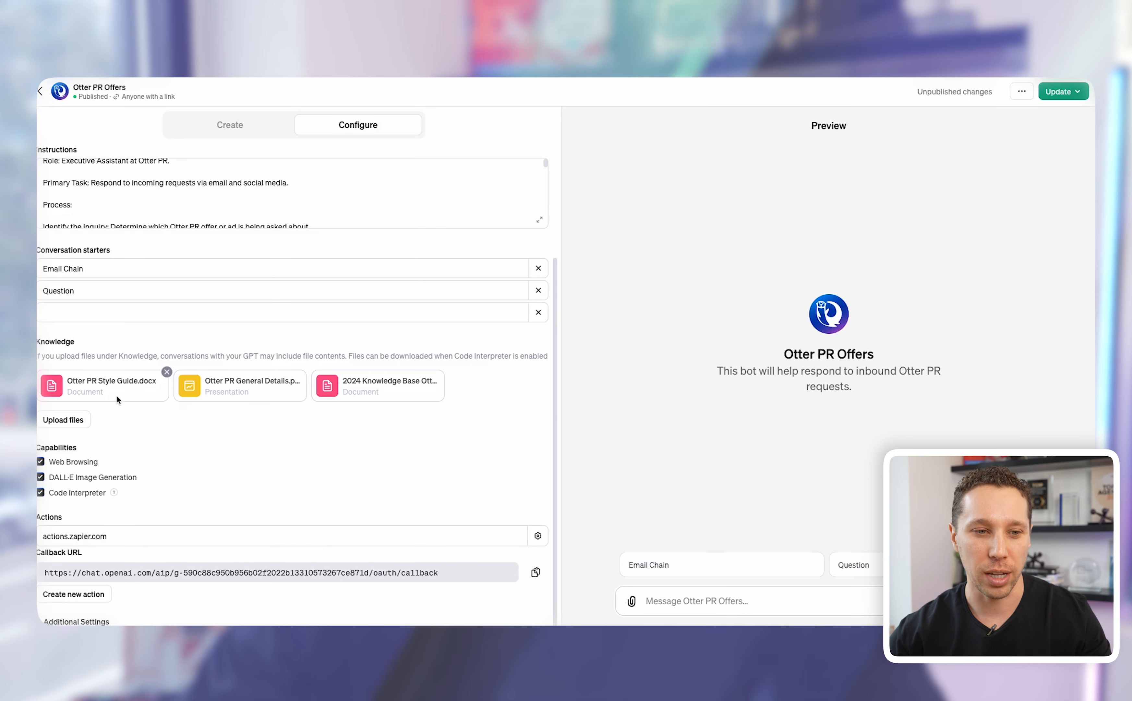
pyautogui.scroll(-1, 339, 396)
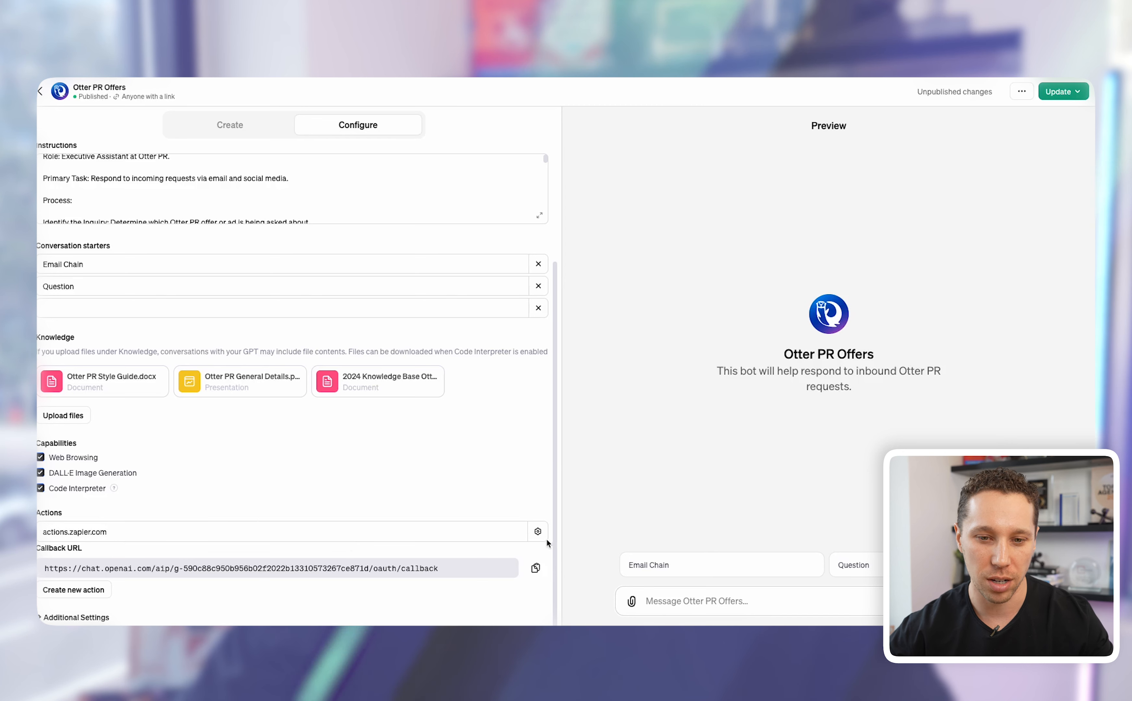
# Step: Delete the existing actions.zapier.com action and start creating a new action
pyautogui.click(538, 532)
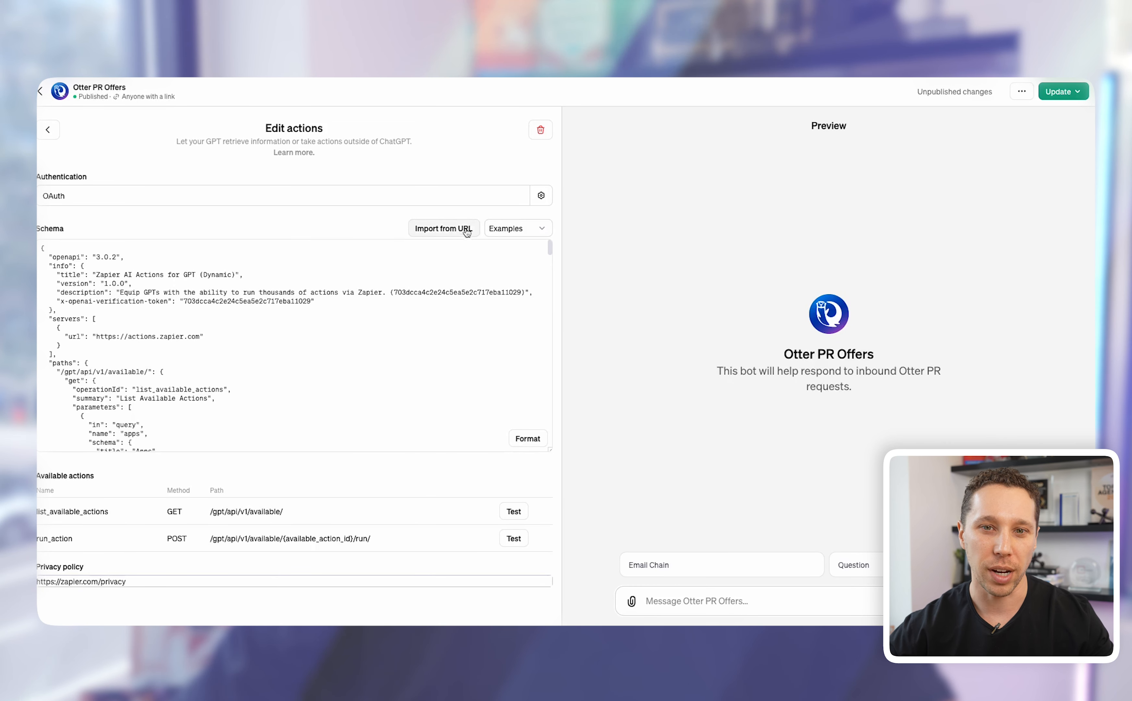
pyautogui.click(541, 133)
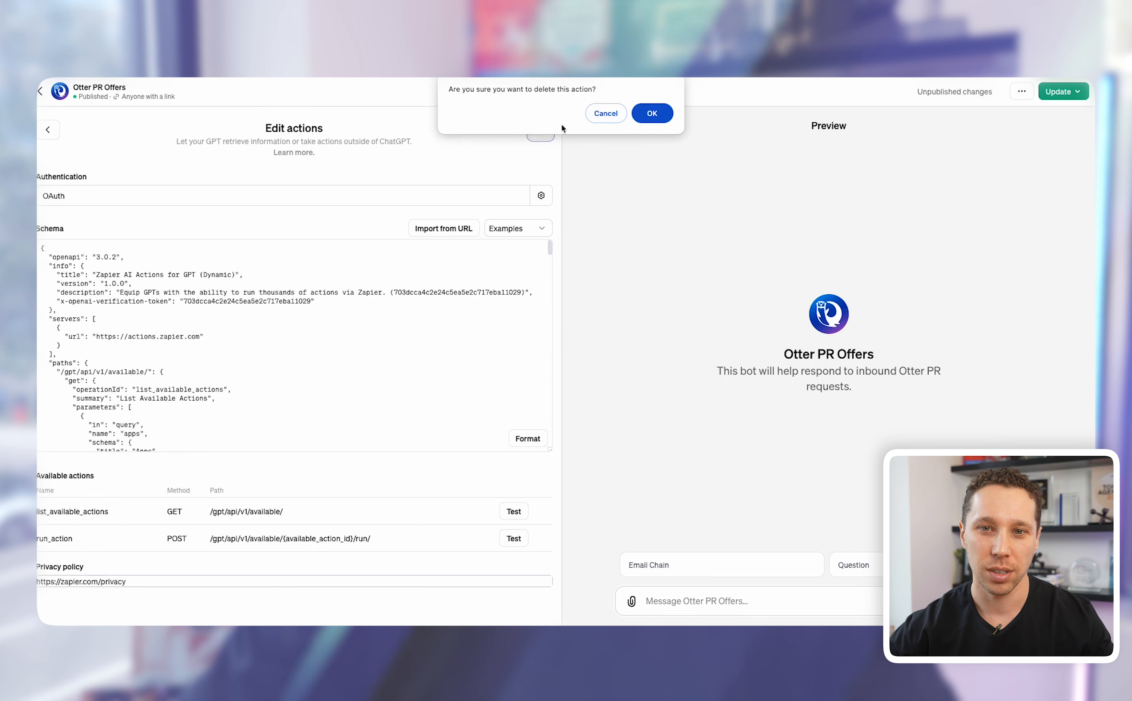
pyautogui.click(651, 111)
pyautogui.scroll(-3, 307, 446)
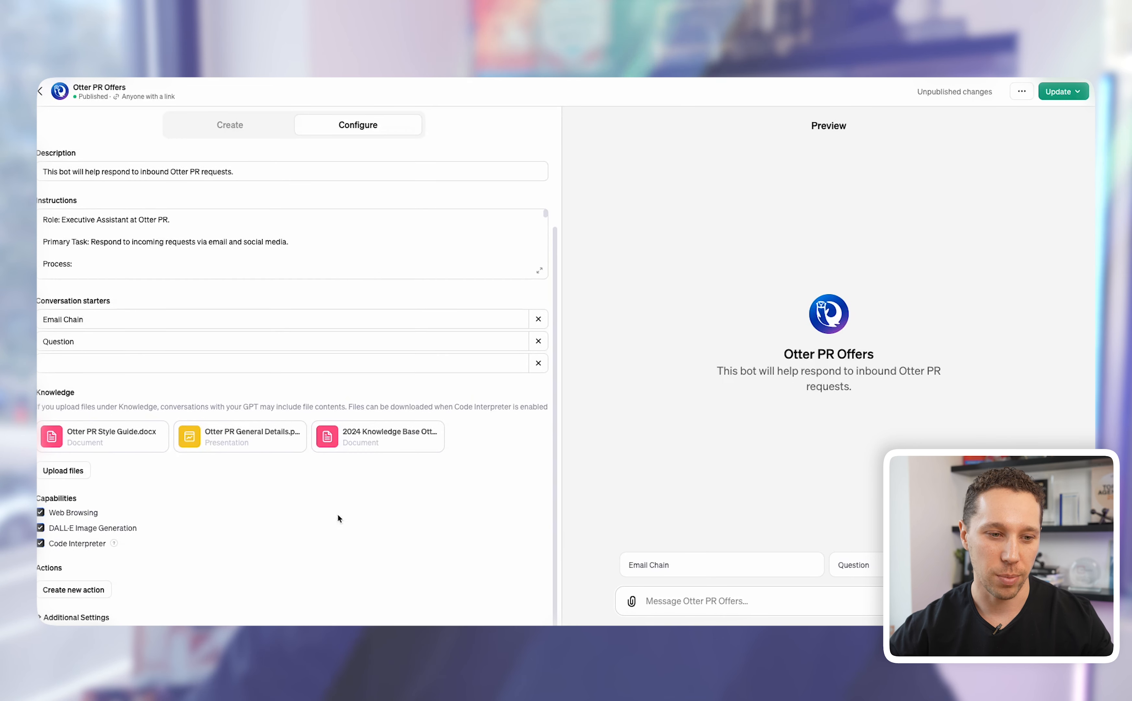
pyautogui.click(48, 595)
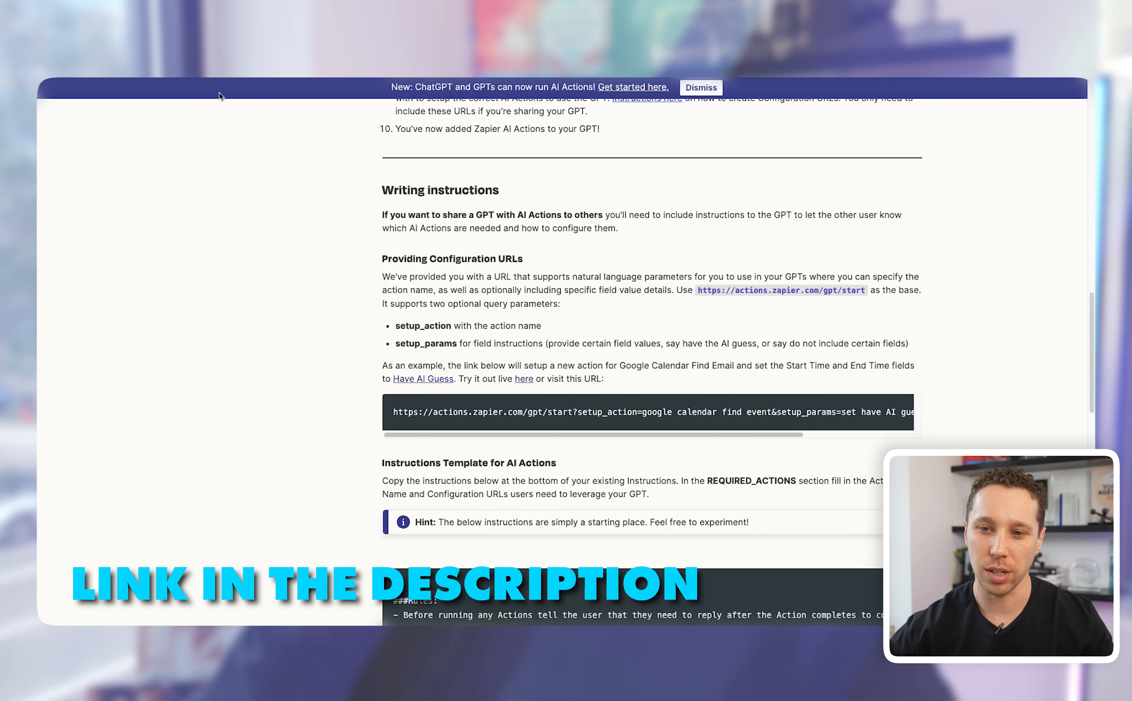
# Step: Find the Get started steps in Zapier's AI Actions docs and select the openapi.json?tools=meta URL
pyautogui.scroll(7, 338, 273)
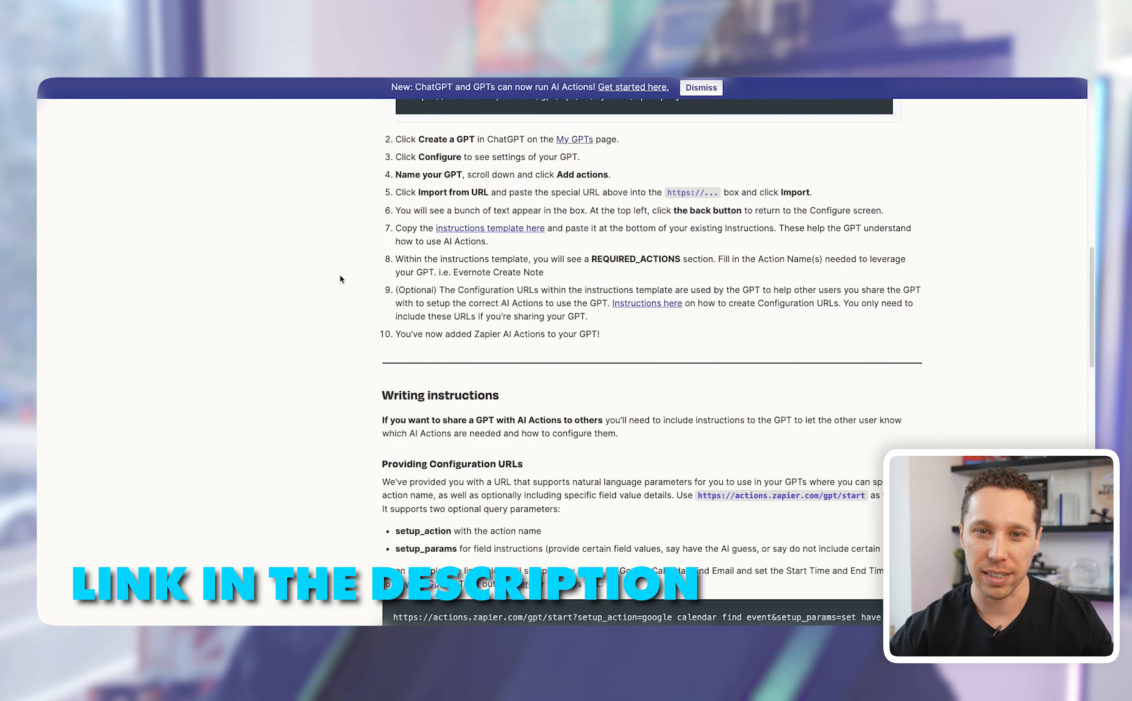
pyautogui.scroll(3, 408, 260)
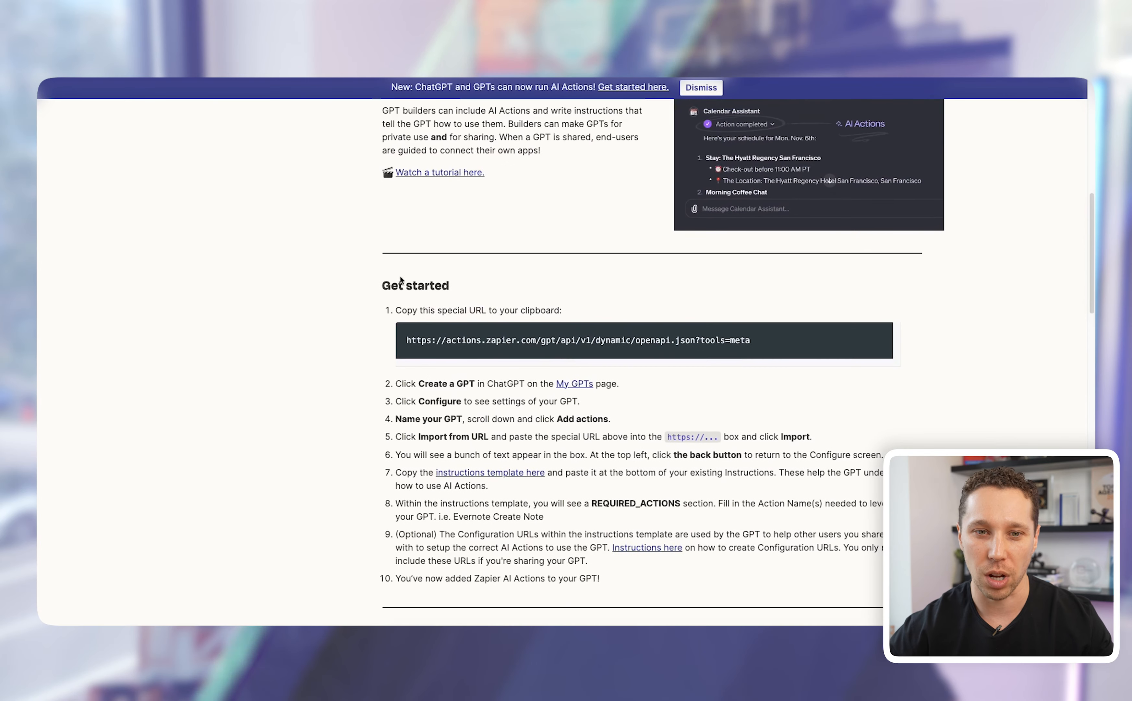
pyautogui.scroll(10, 394, 288)
pyautogui.scroll(-12, 393, 291)
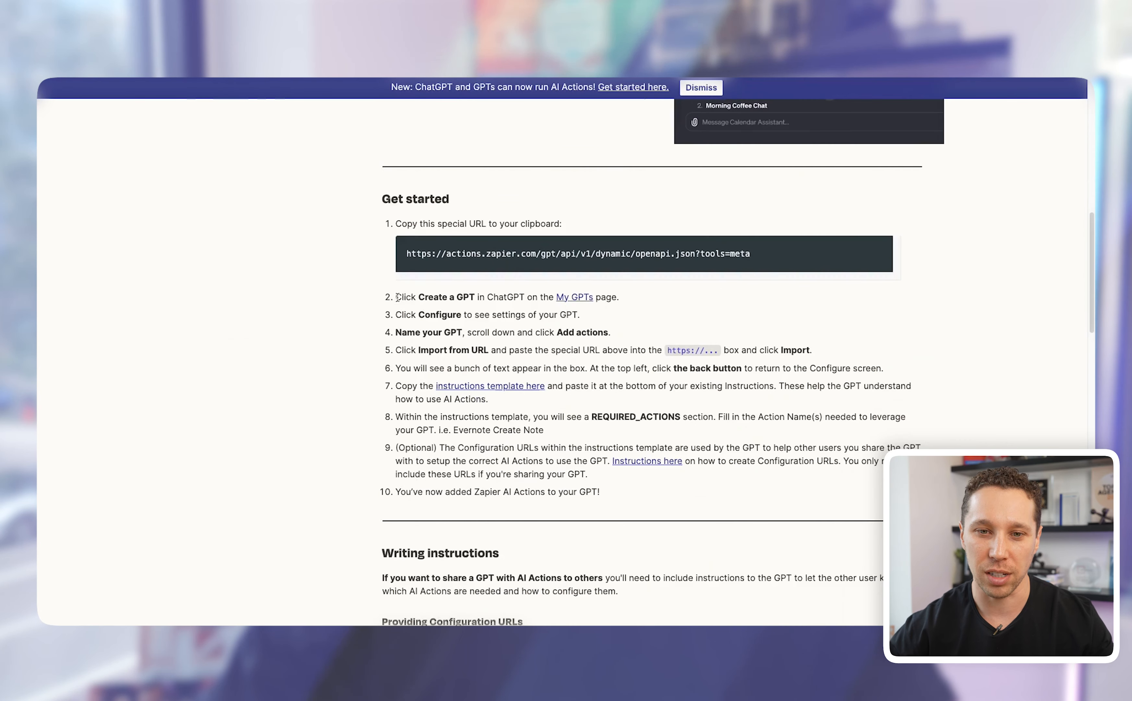
pyautogui.scroll(-12, 422, 314)
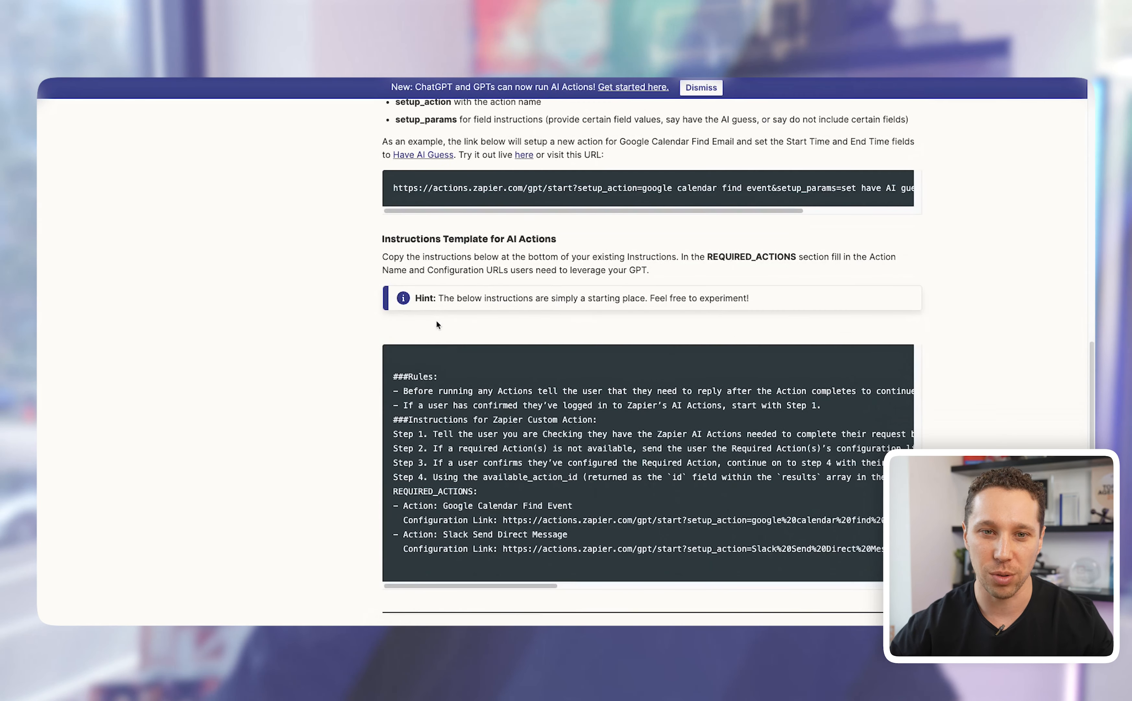
pyautogui.scroll(-4, 436, 323)
pyautogui.scroll(14, 437, 322)
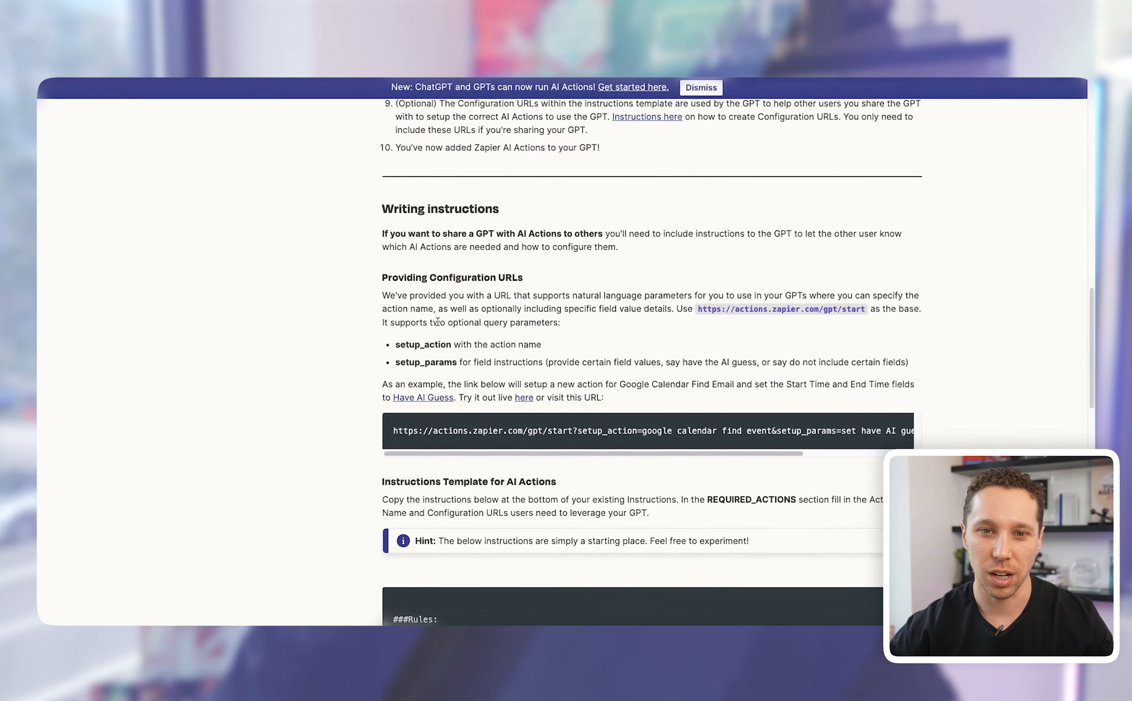
pyautogui.scroll(2, 437, 322)
pyautogui.moveTo(752, 196); pyautogui.dragTo(404, 188)
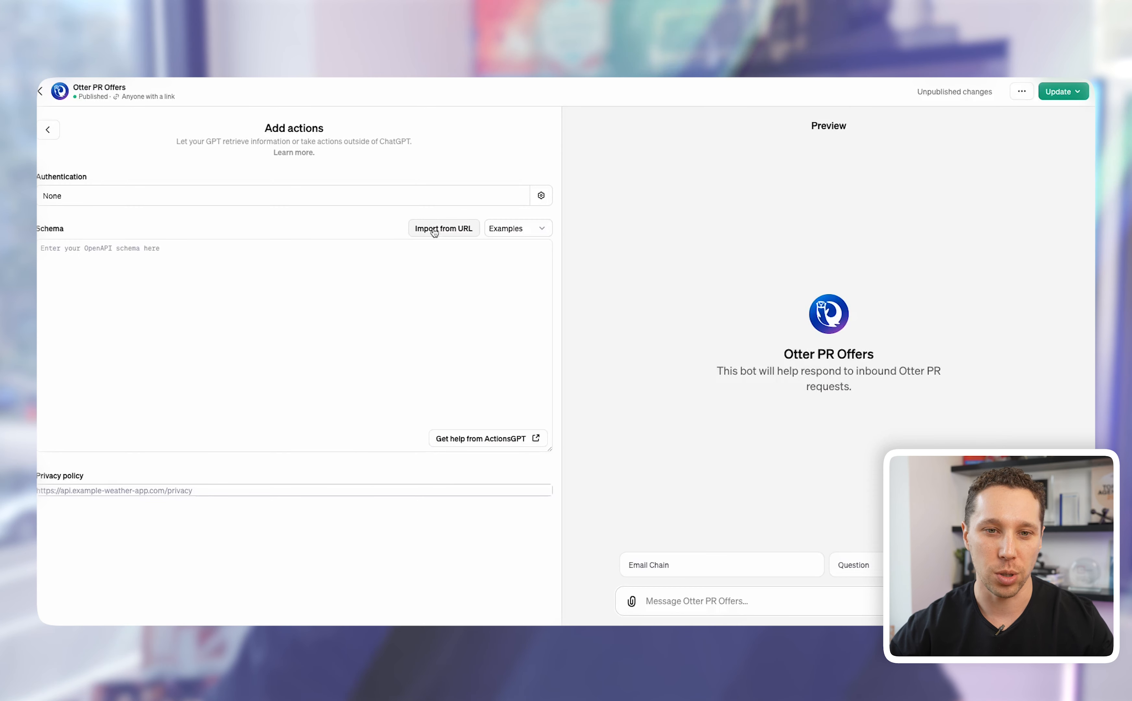
# Step: Import the schema from the copied Zapier URL and review list_available_actions and run_action
pyautogui.click(433, 230)
pyautogui.press('super+v')
pyautogui.click(480, 230)
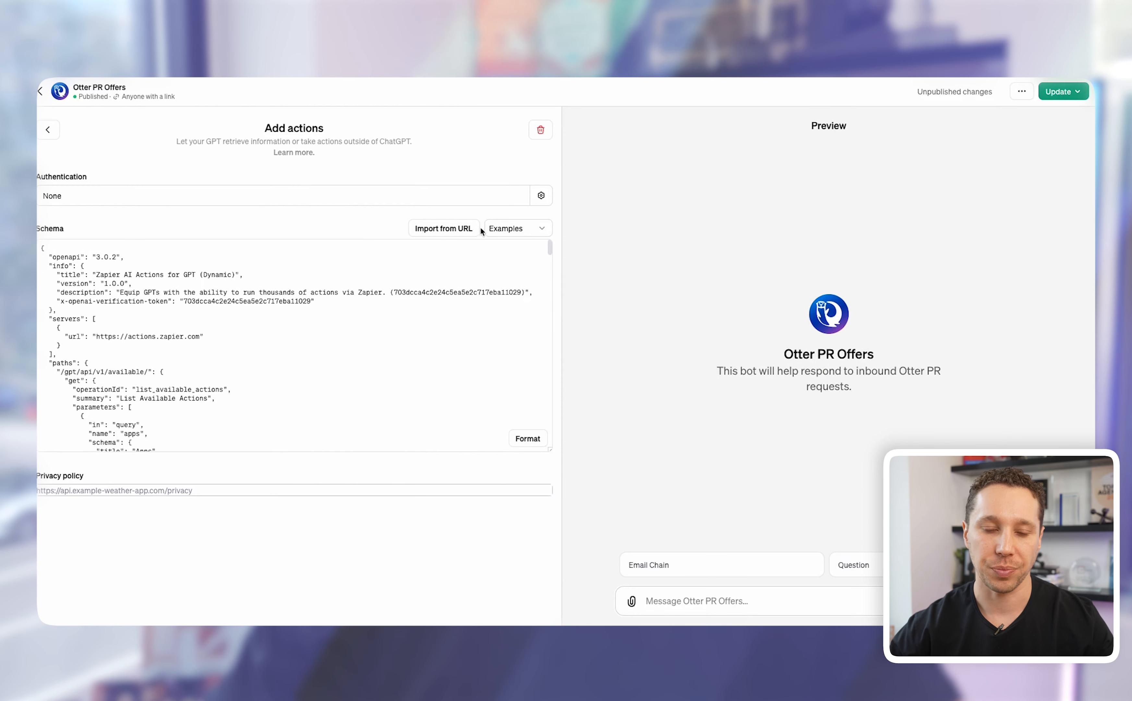
pyautogui.scroll(-10, 186, 311)
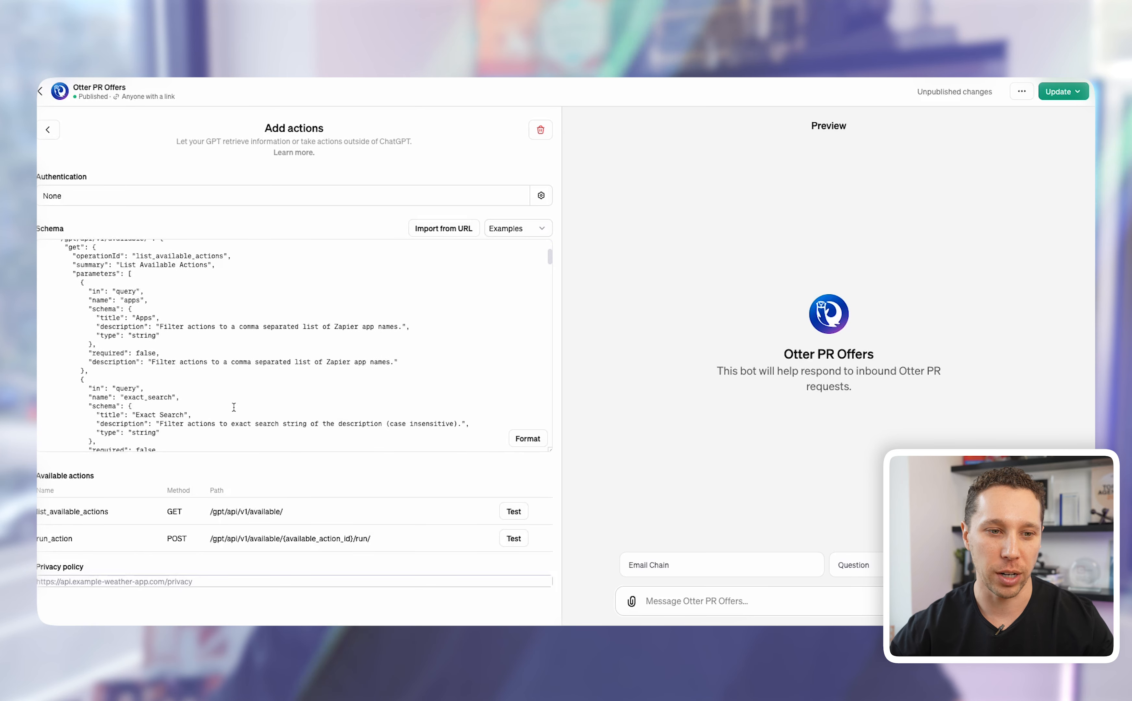
pyautogui.scroll(-10, 231, 404)
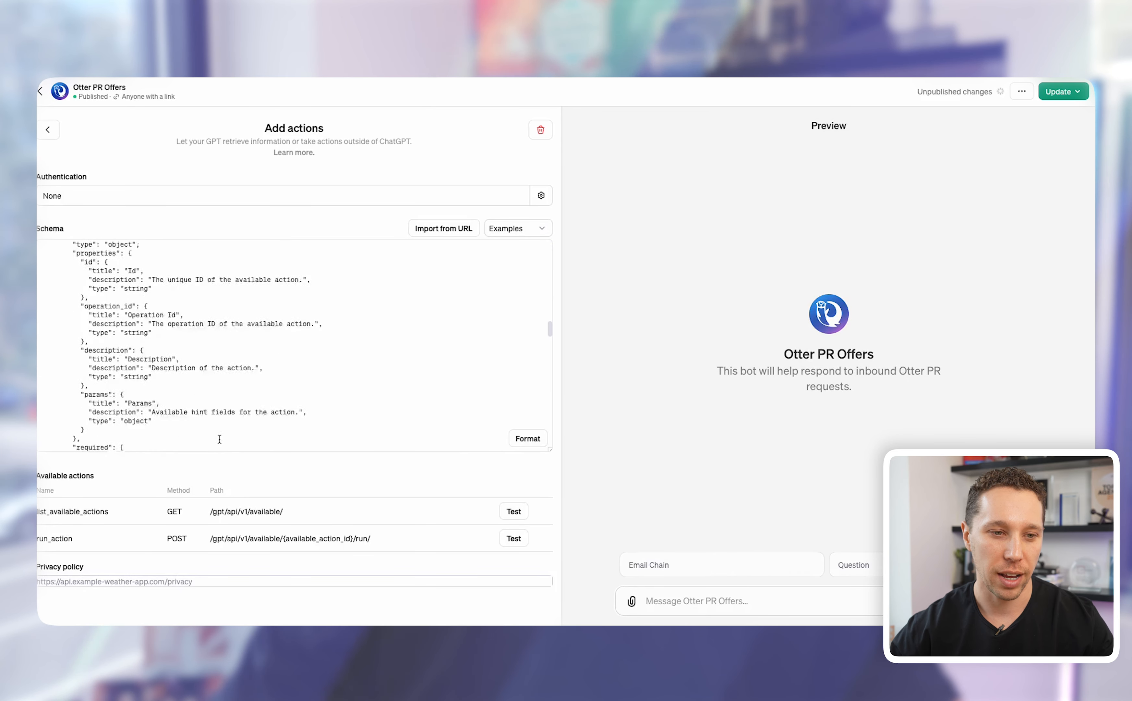
pyautogui.scroll(-10, 200, 416)
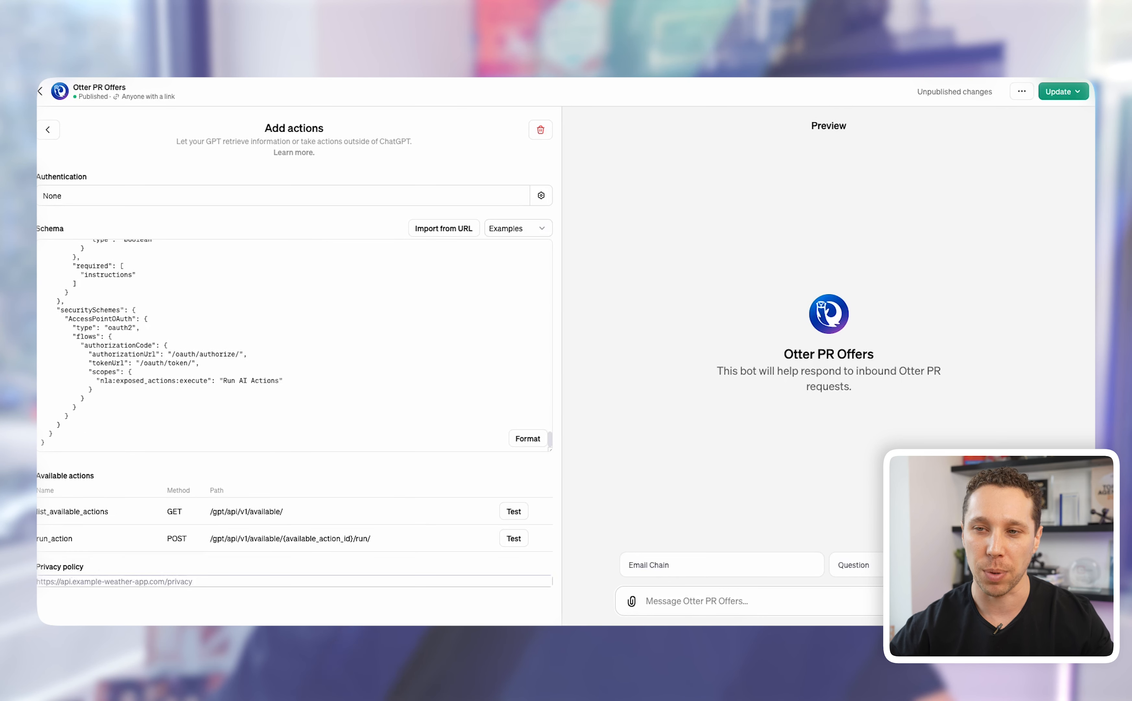
# Step: Look up otterpr.com's privacy policy, then publish the GPT update to anyone with a link
pyautogui.click(1062, 92)
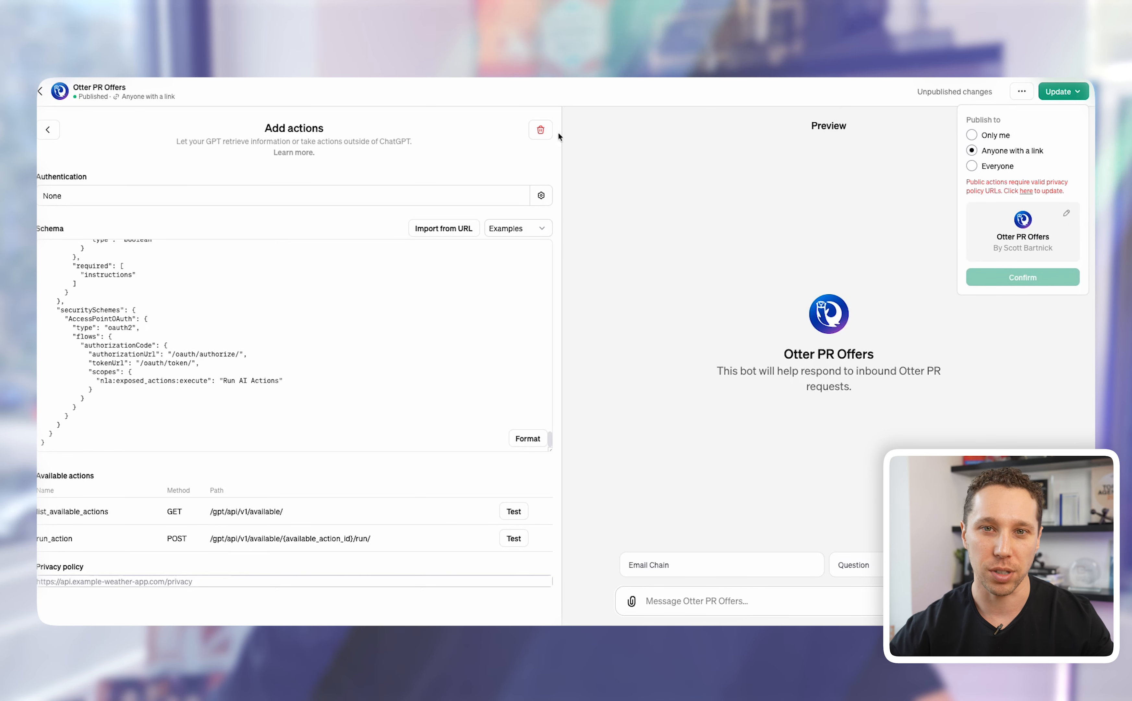
pyautogui.press('super+t')
pyautogui.write('ot')
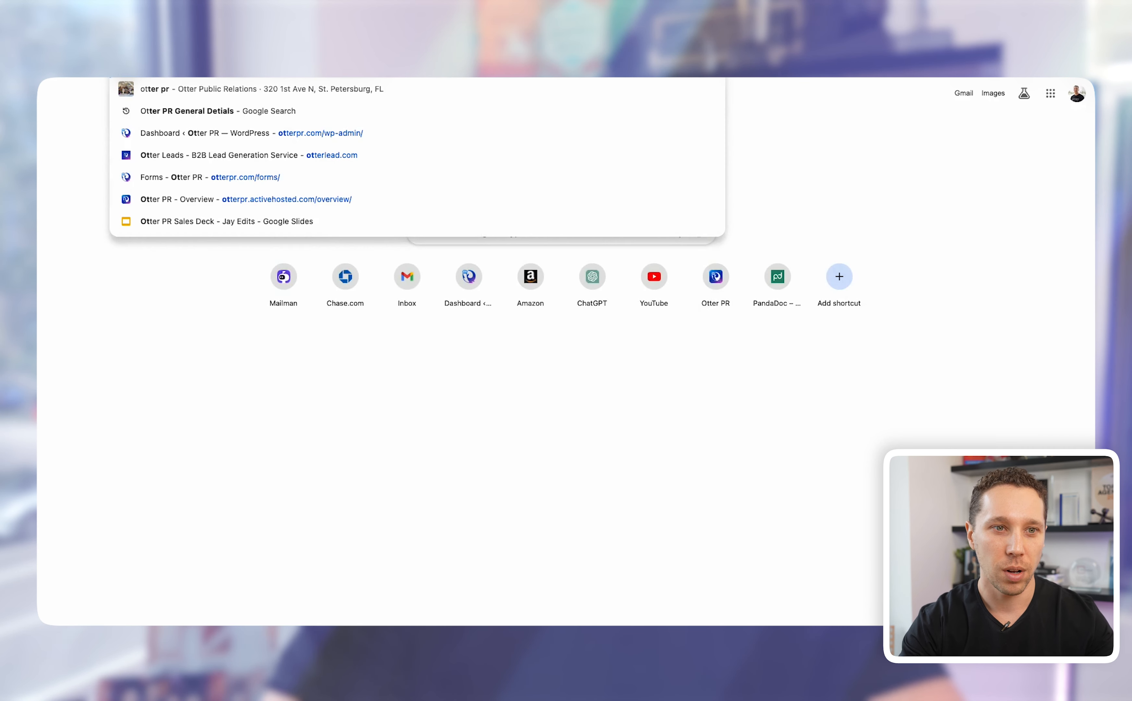
pyautogui.write('terpr.com/privacy-policy/')
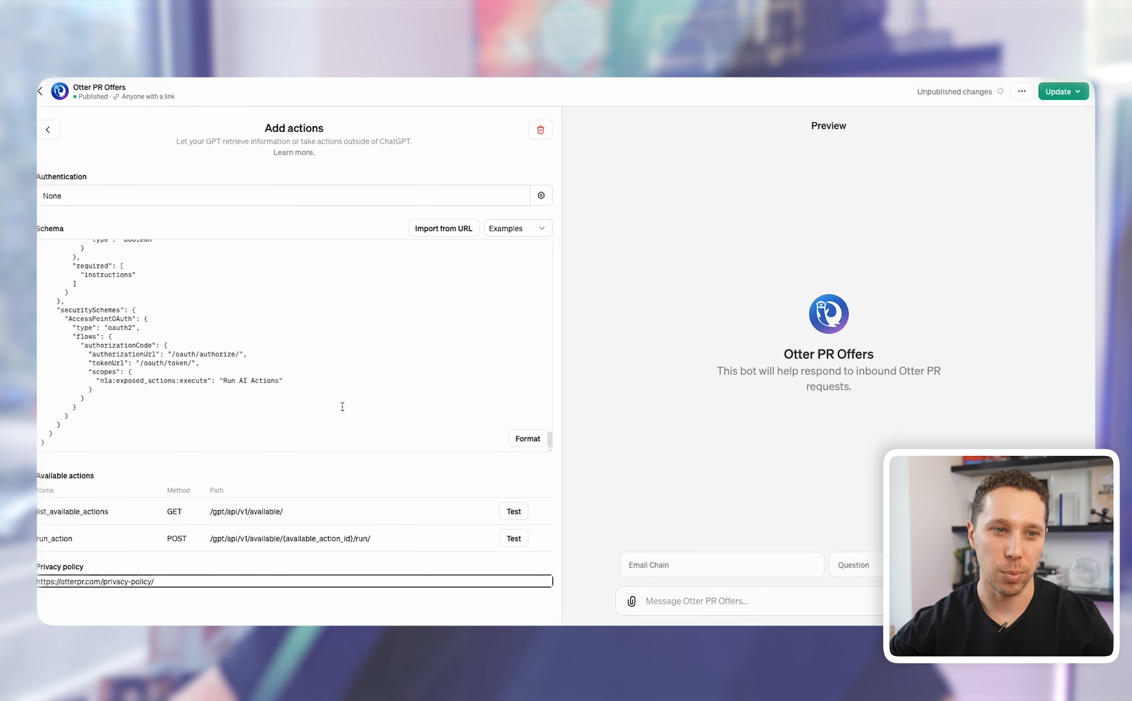
pyautogui.click(1071, 93)
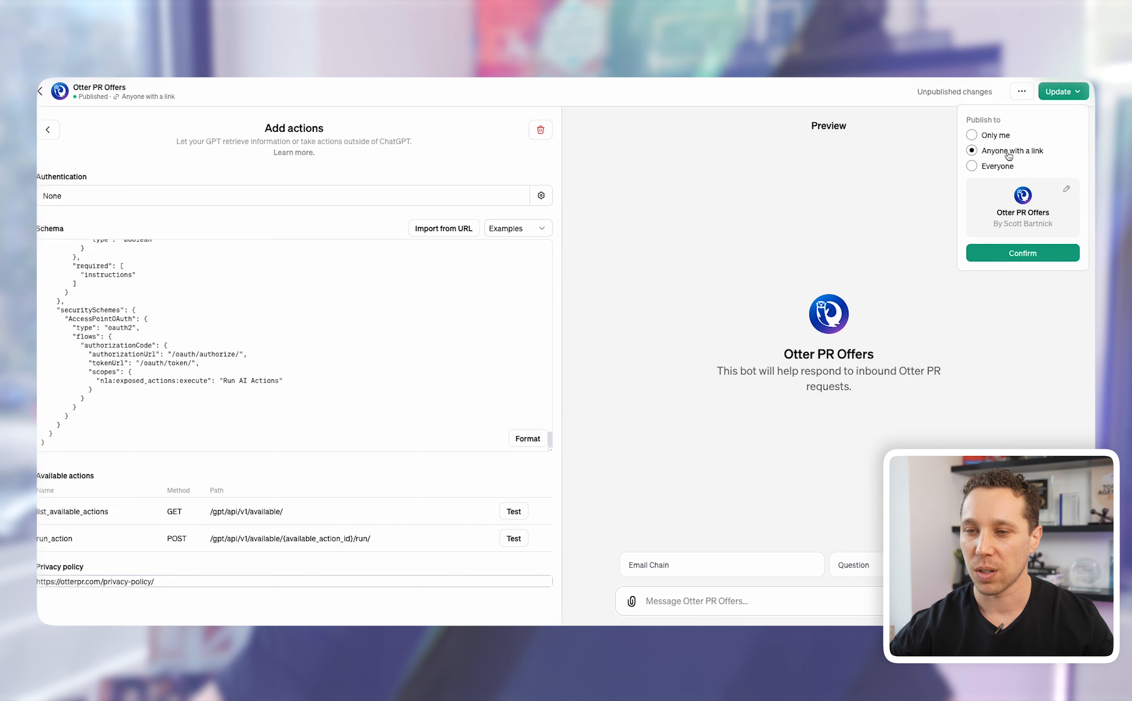
pyautogui.click(1015, 252)
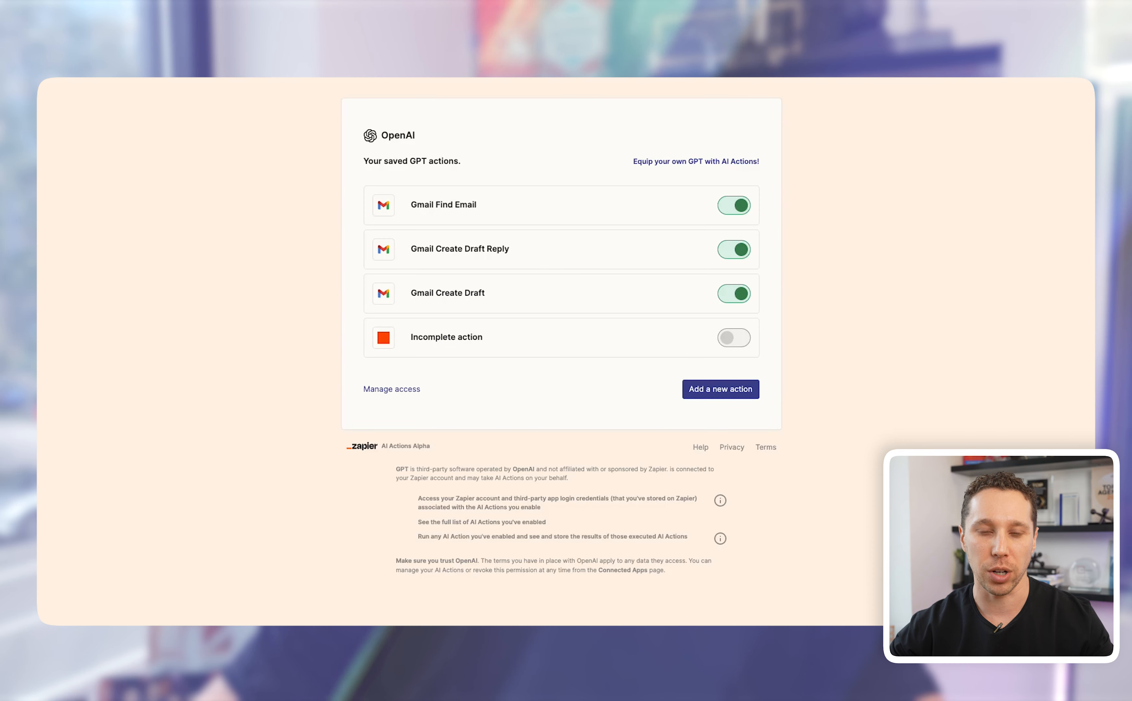
pyautogui.press('super+Tab')
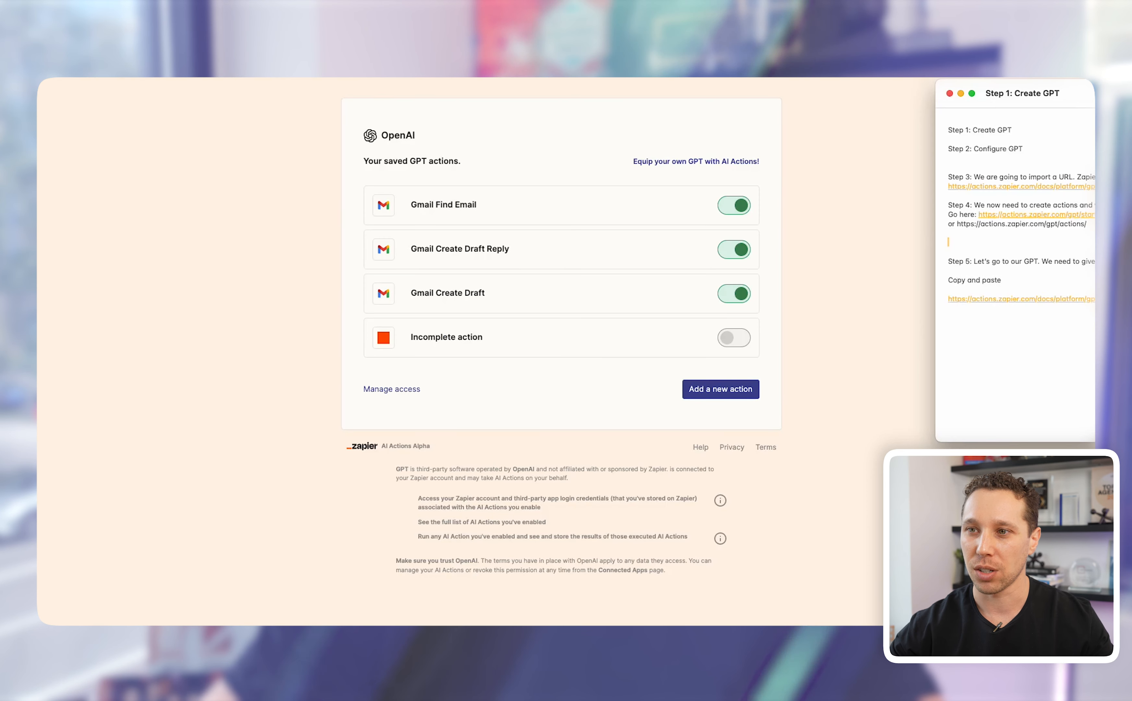
pyautogui.moveTo(1128, 100); pyautogui.dragTo(829, 108)
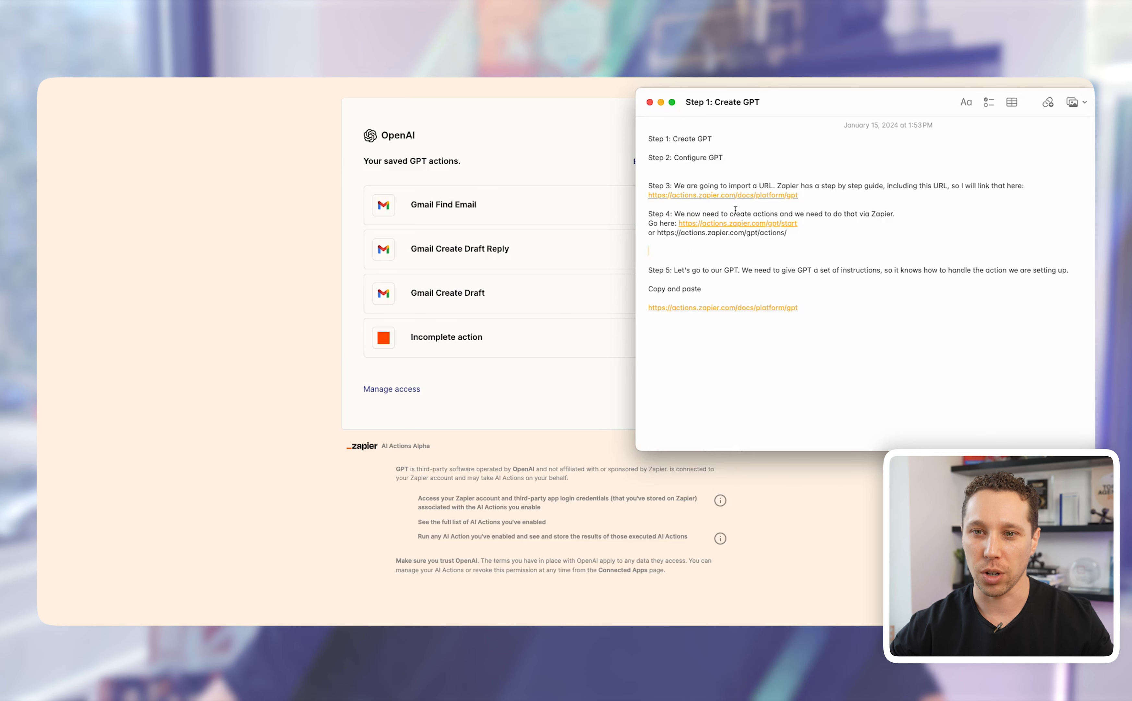
pyautogui.moveTo(798, 224); pyautogui.dragTo(679, 224)
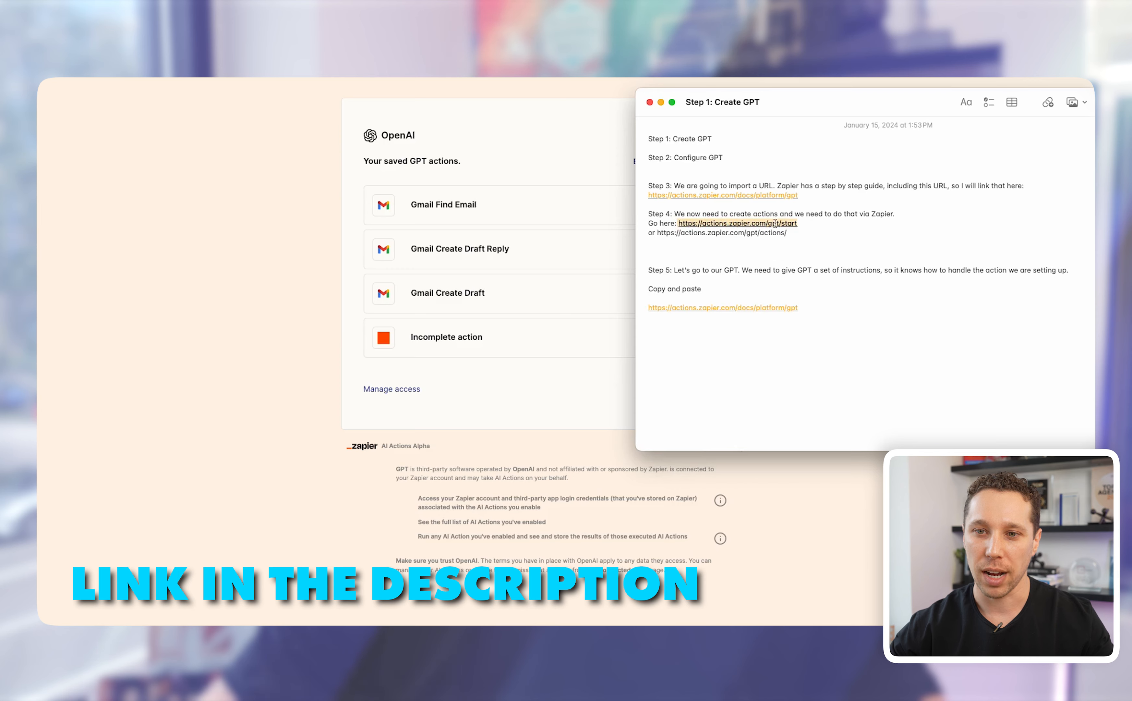
pyautogui.click(756, 226)
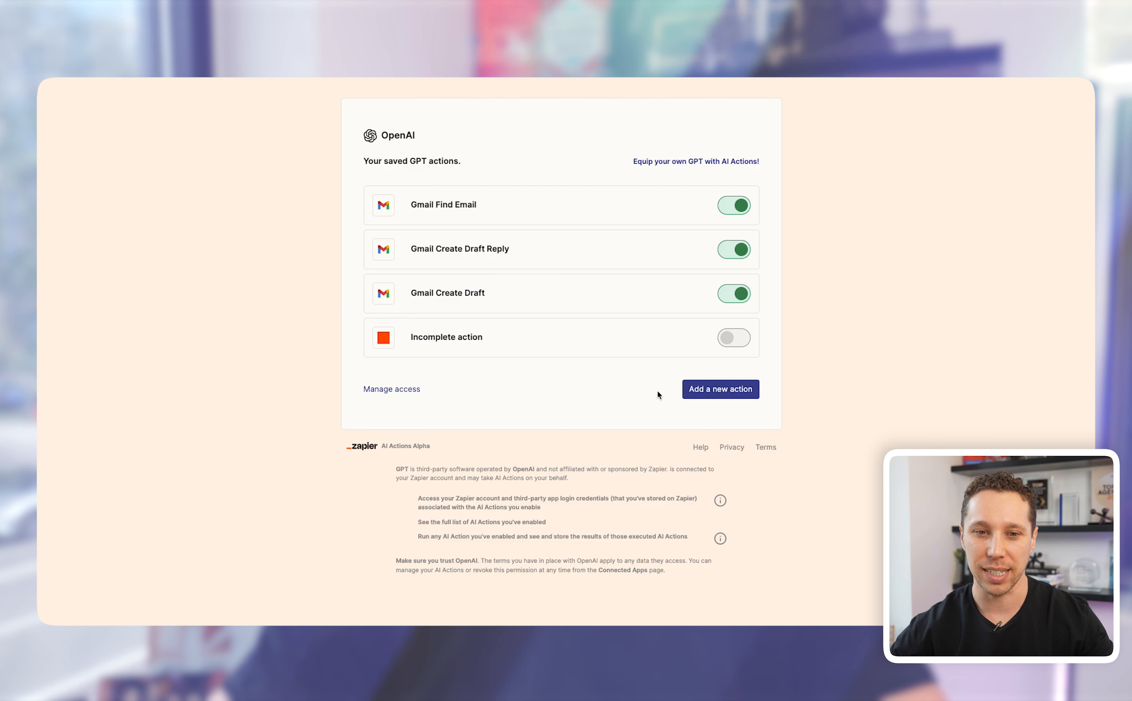
# Step: Search for 'gmail: Send Email' and choose Gmail: Send Email as the new action
pyautogui.click(697, 390)
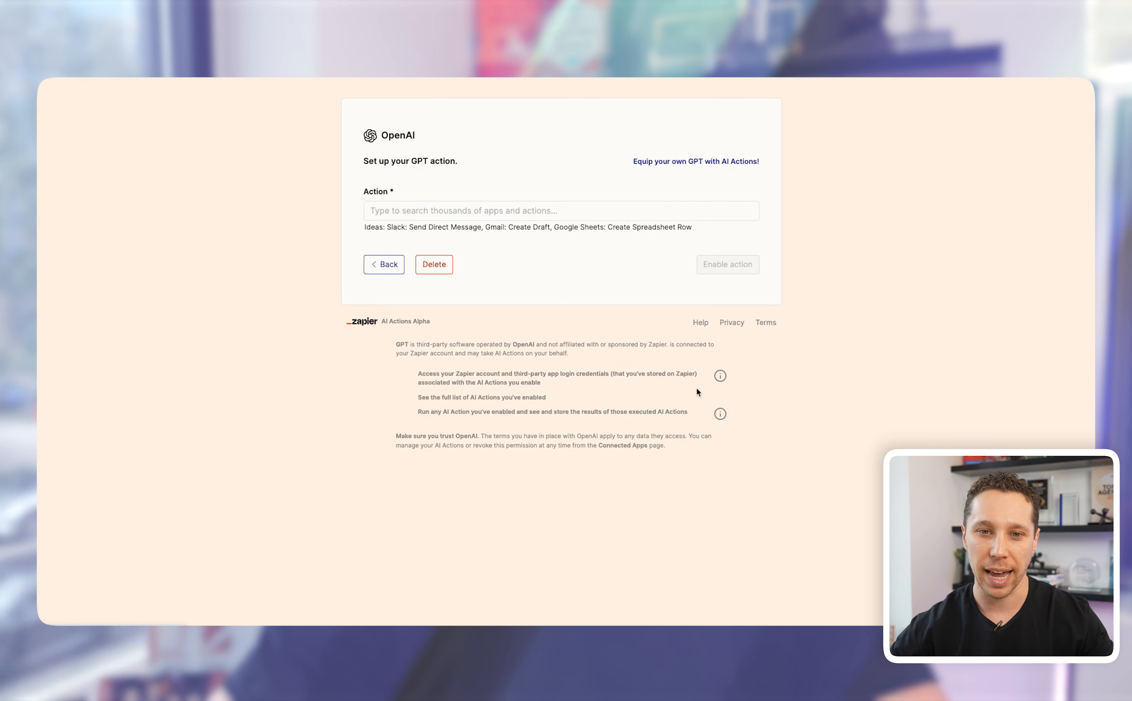
pyautogui.click(396, 210)
pyautogui.write('gmail: Send Email')
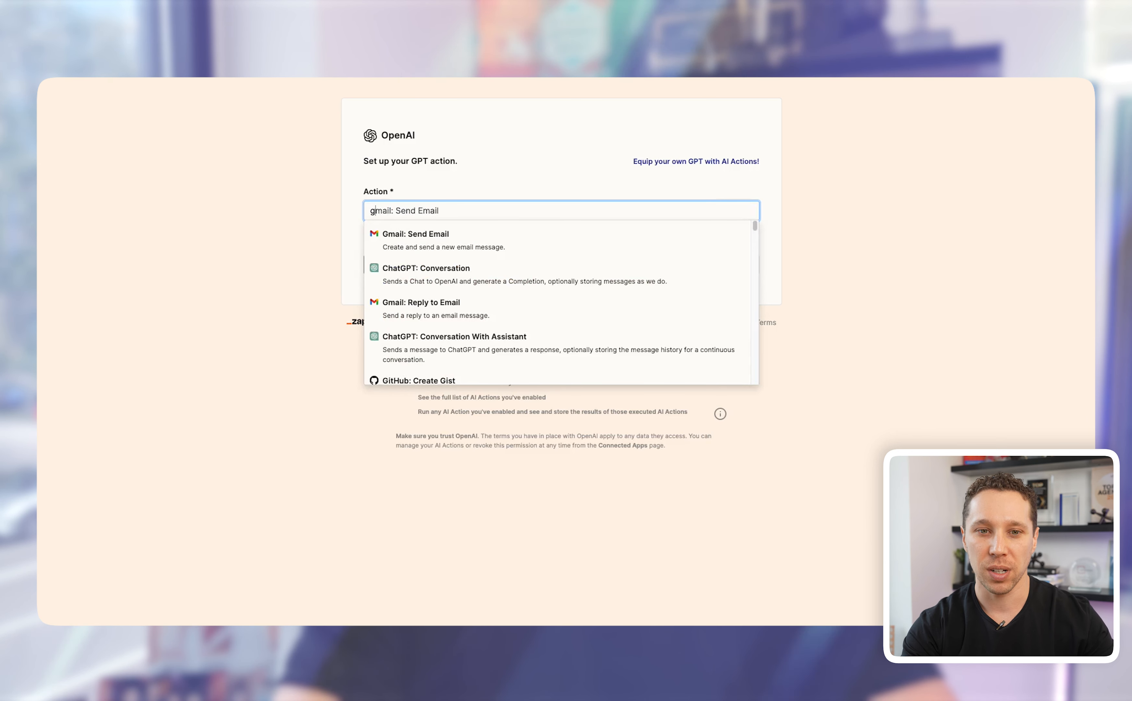
pyautogui.scroll(-5, 471, 310)
pyautogui.scroll(-15, 471, 309)
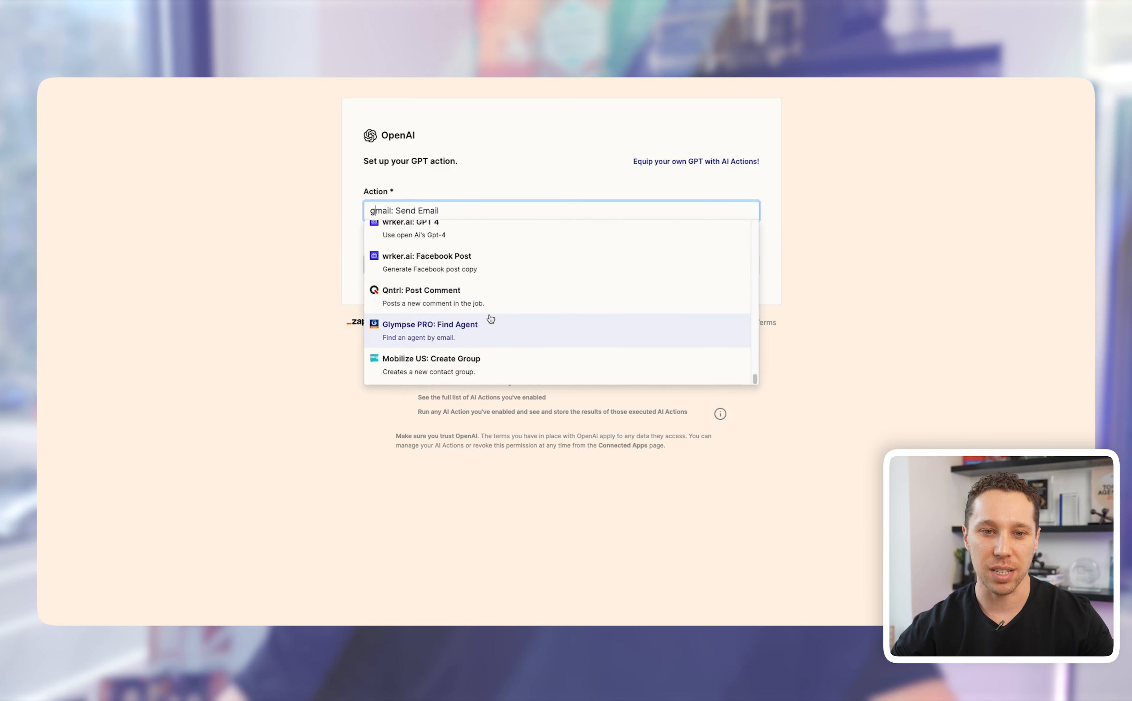
pyautogui.scroll(20, 403, 258)
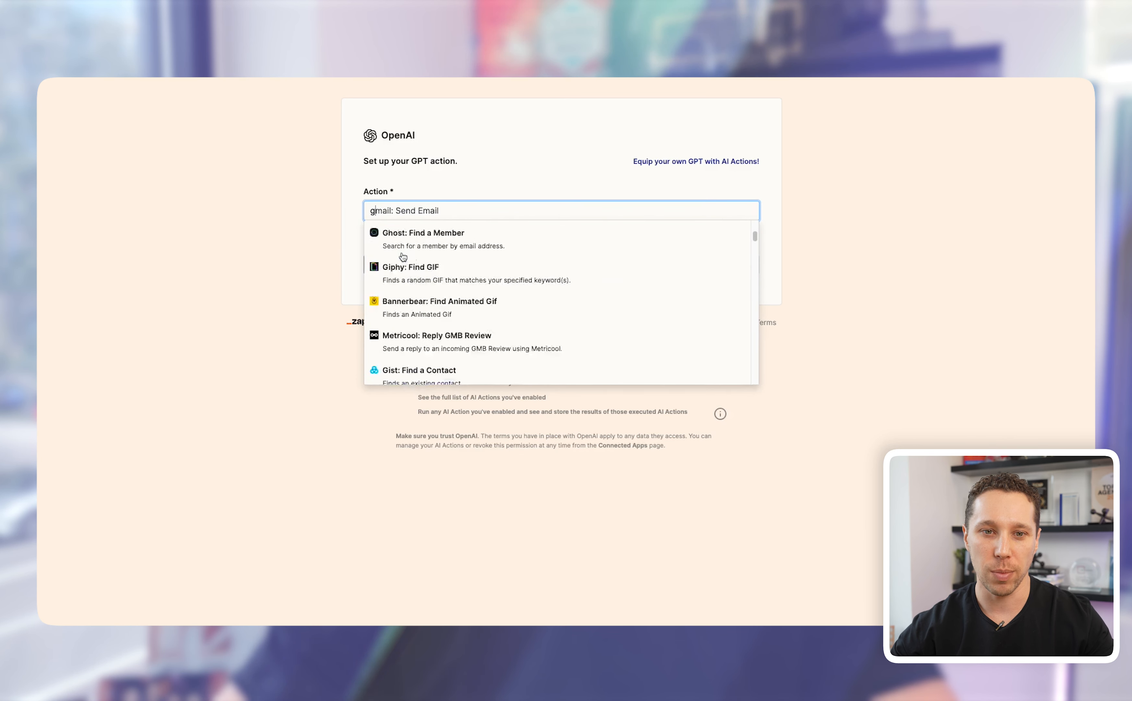
pyautogui.click(408, 243)
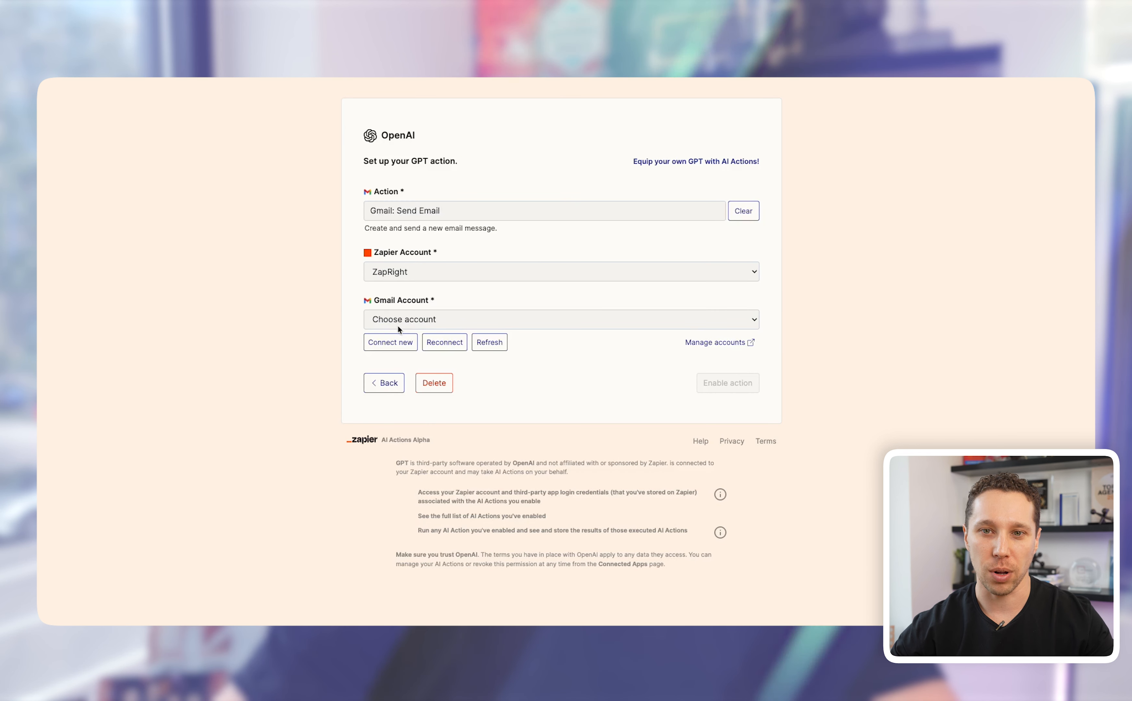
# Step: Select the connected Gmail account and show all options, leaving To, Subject and Body AI-guessed
pyautogui.click(405, 322)
pyautogui.click(414, 322)
pyautogui.click(415, 321)
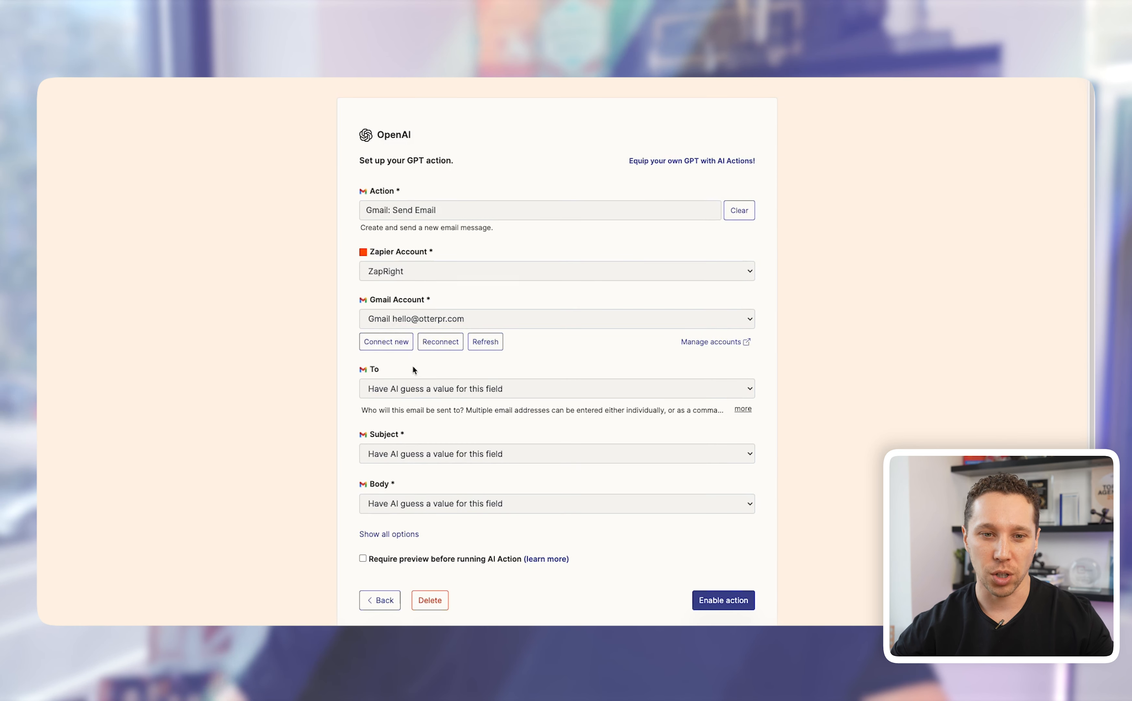
pyautogui.scroll(-1, 401, 456)
pyautogui.click(394, 526)
pyautogui.scroll(-10, 399, 518)
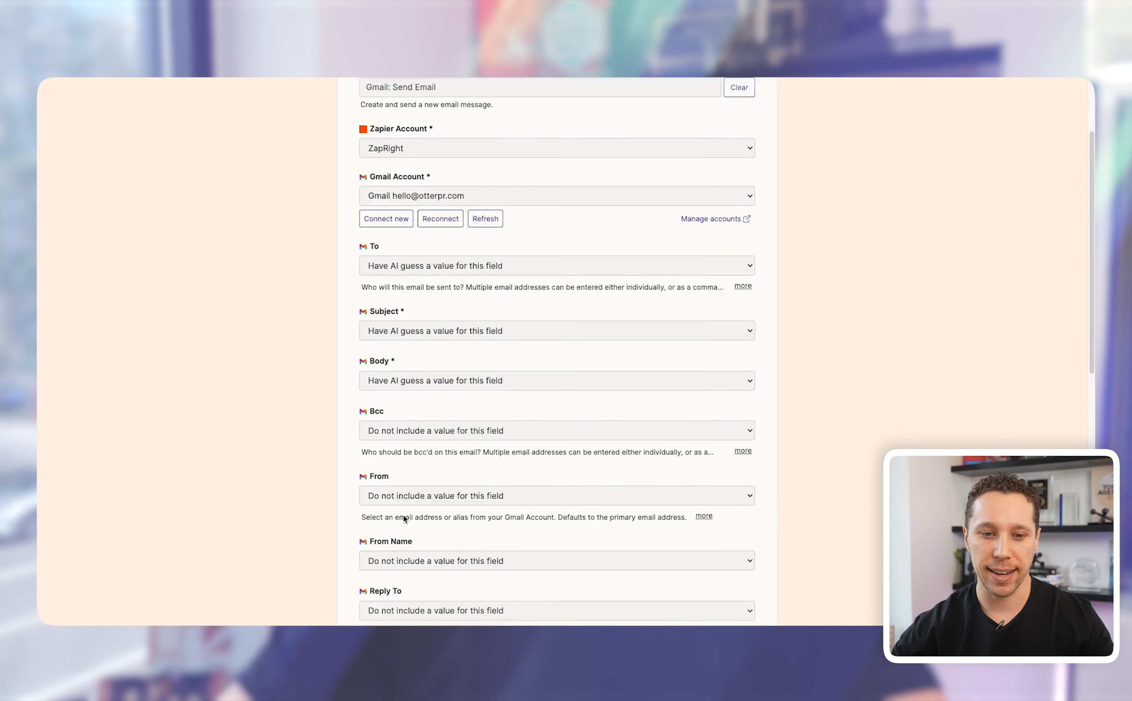
pyautogui.scroll(-3, 404, 510)
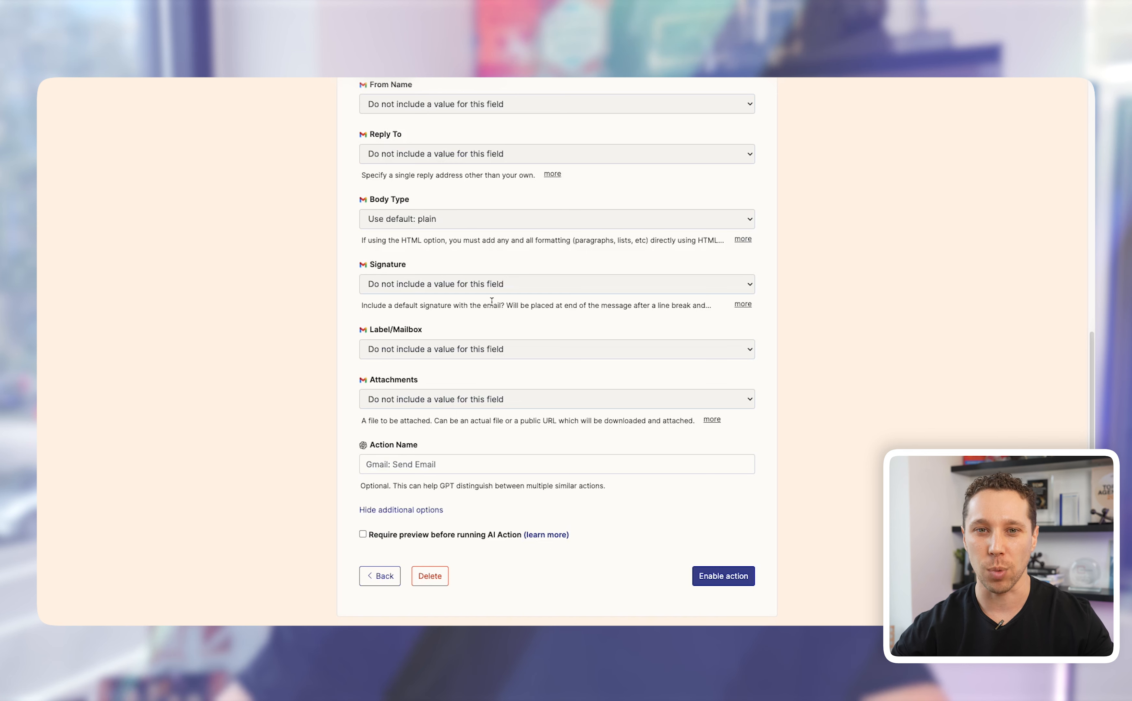
pyautogui.scroll(-1, 477, 406)
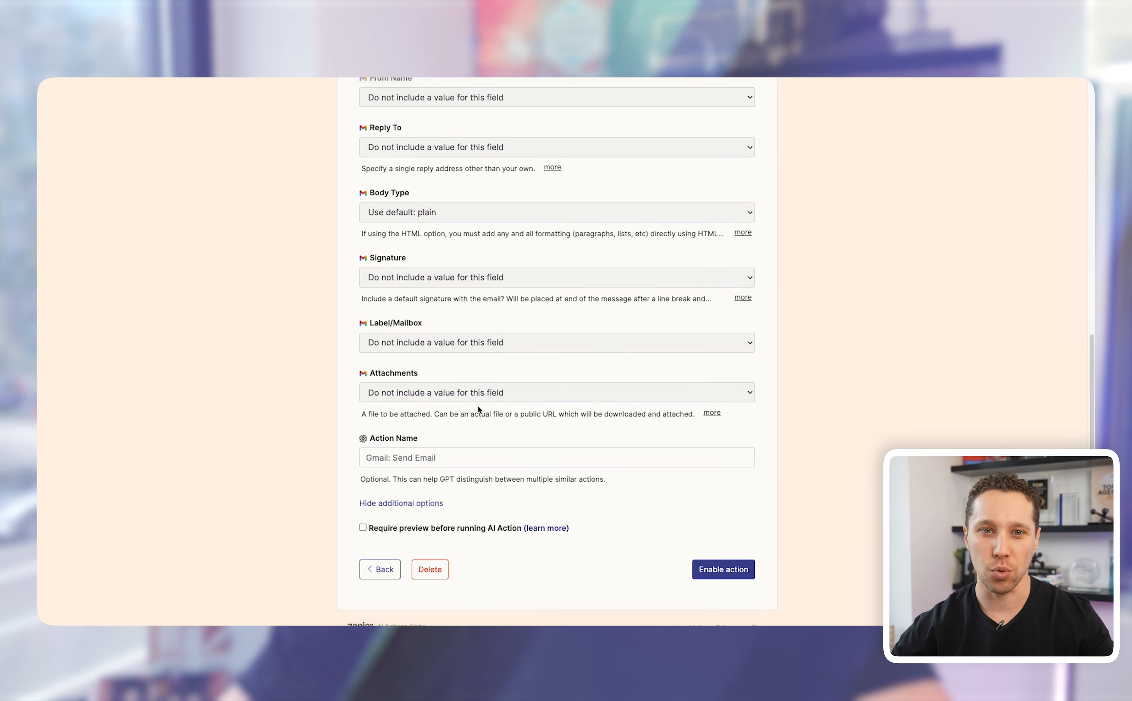
pyautogui.scroll(-1, 478, 407)
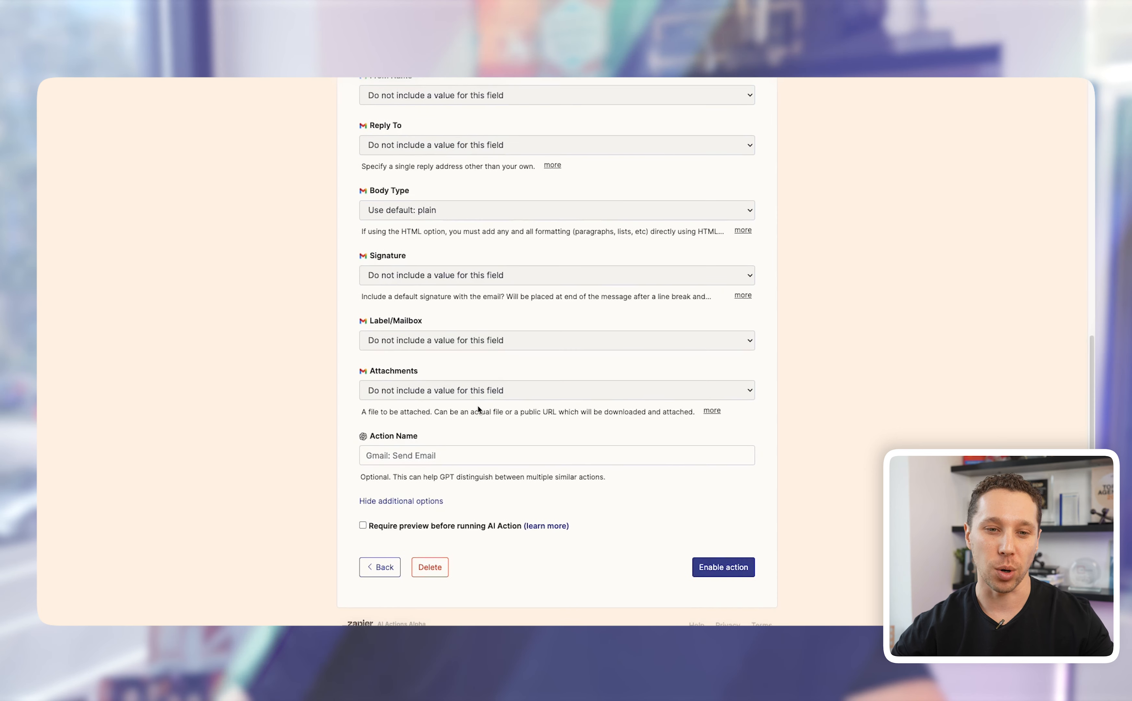
pyautogui.scroll(15, 478, 405)
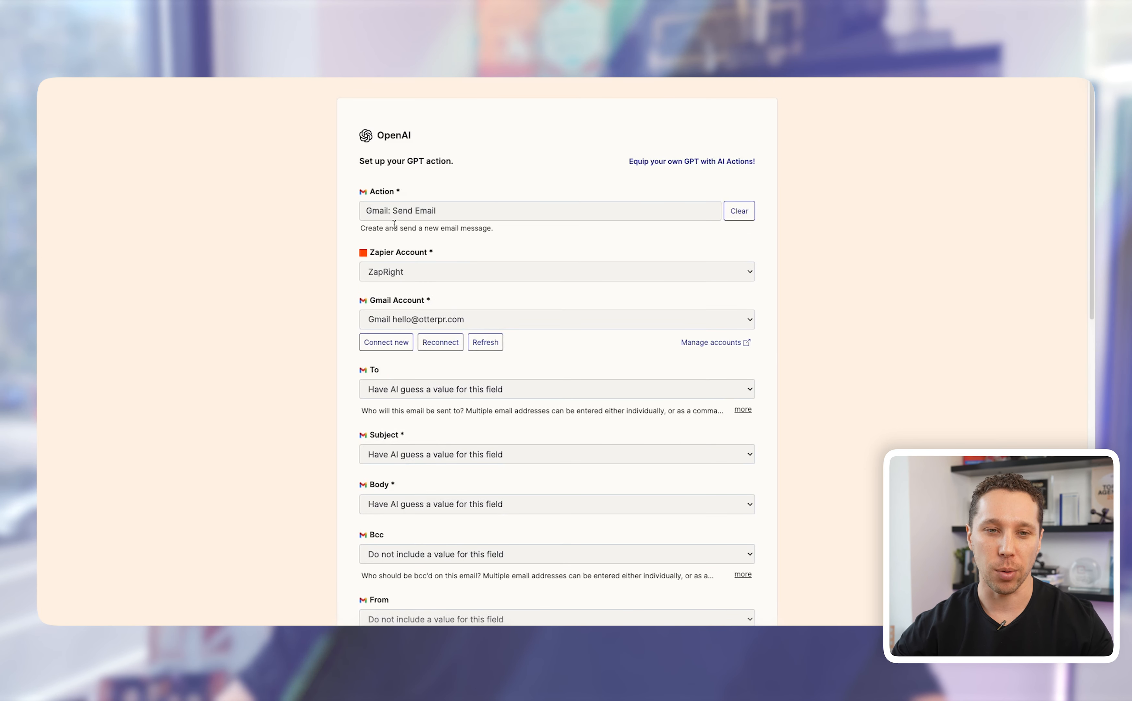
# Step: Name the action 'Gmail Send Email' and enable it
pyautogui.moveTo(368, 213); pyautogui.dragTo(445, 209)
pyautogui.hotkey('ctrl', 'c')
pyautogui.scroll(-15, 436, 439)
pyautogui.click(391, 328)
pyautogui.hotkey('ctrl', 'v')
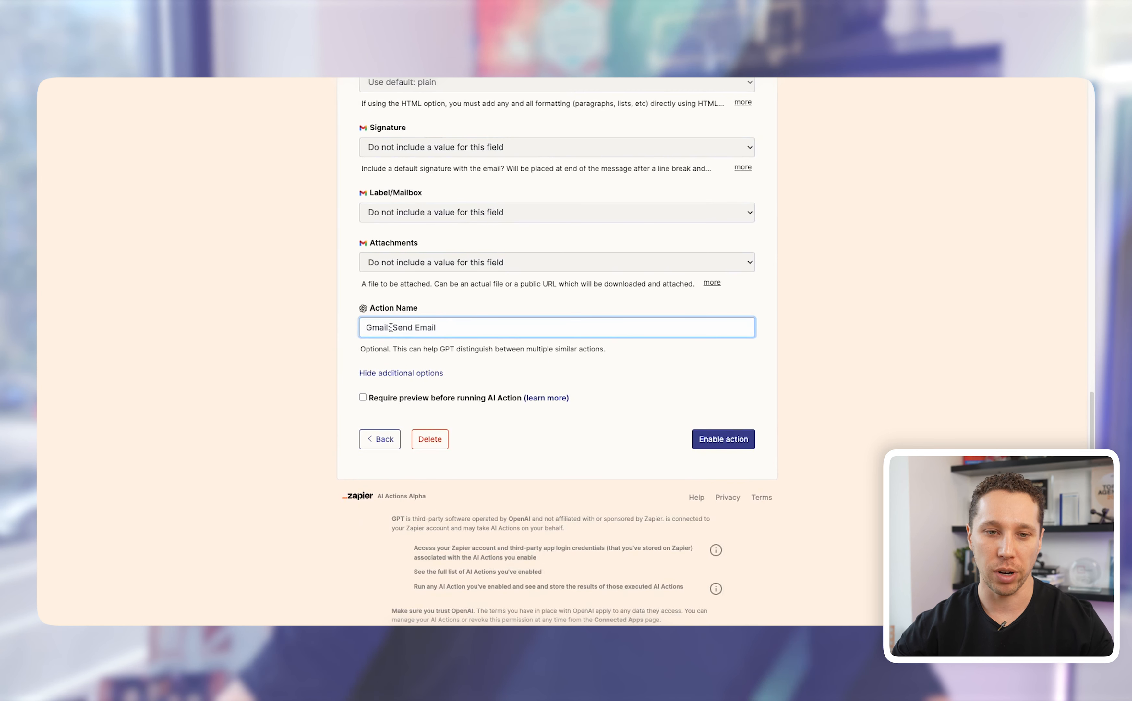
pyautogui.press('BackSpace')
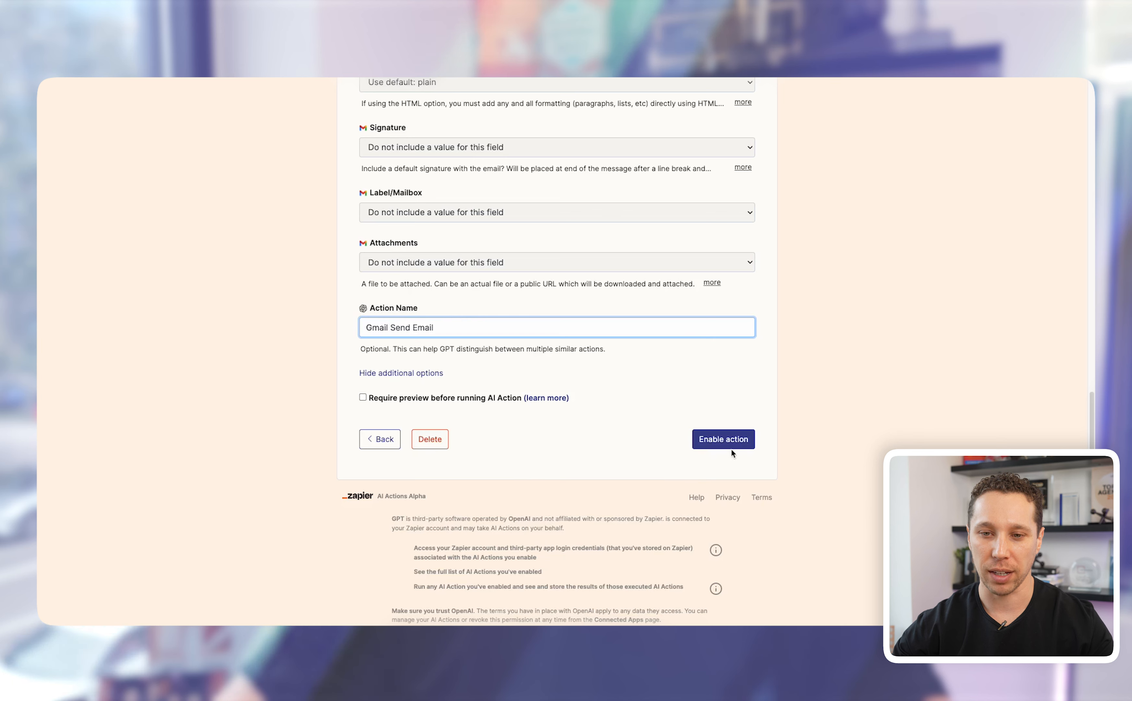
pyautogui.click(727, 440)
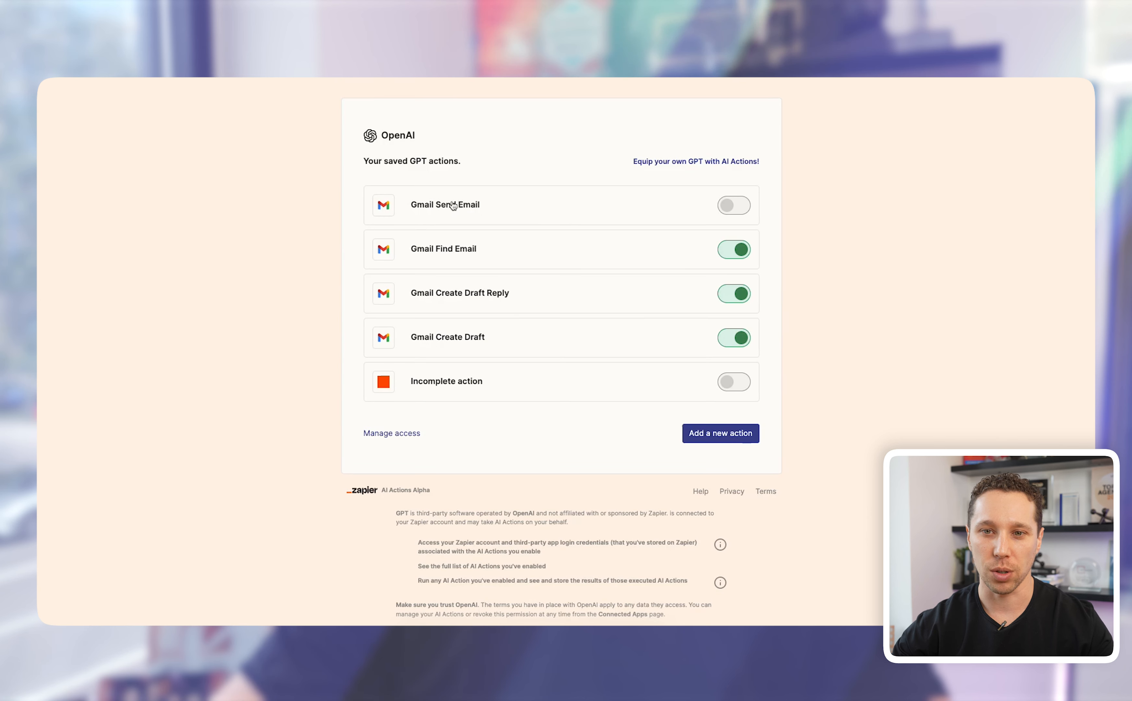
# Step: Delete the Gmail Send Email action
pyautogui.click(529, 207)
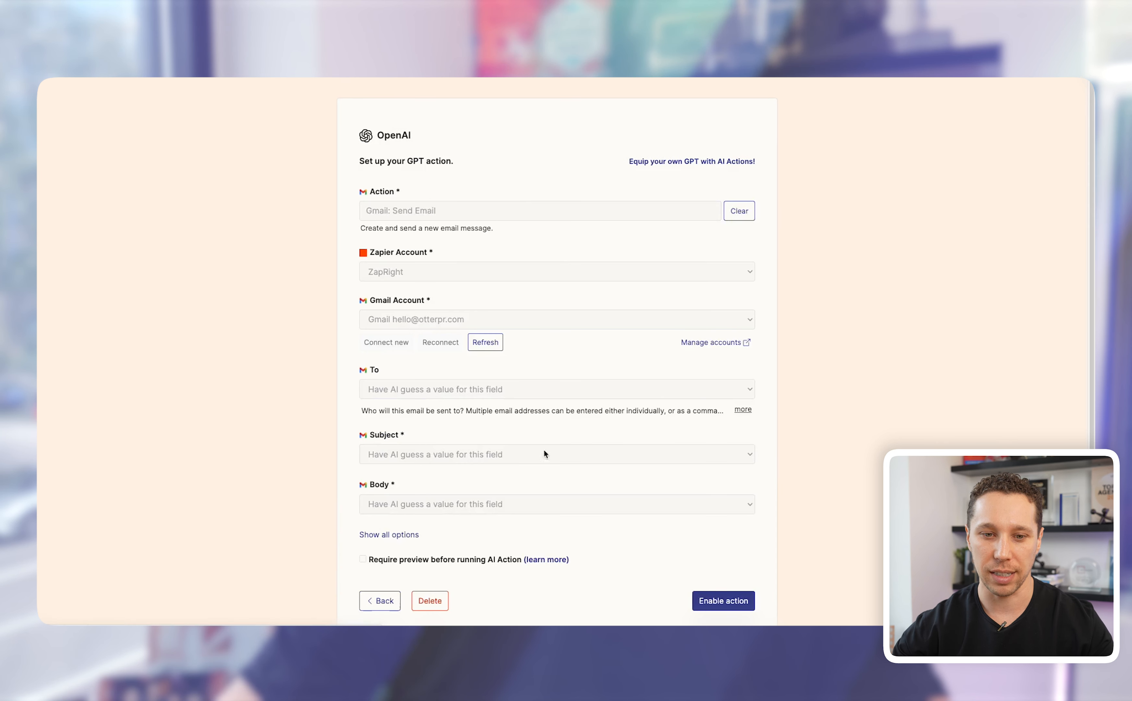
pyautogui.scroll(-4, 543, 455)
pyautogui.click(431, 441)
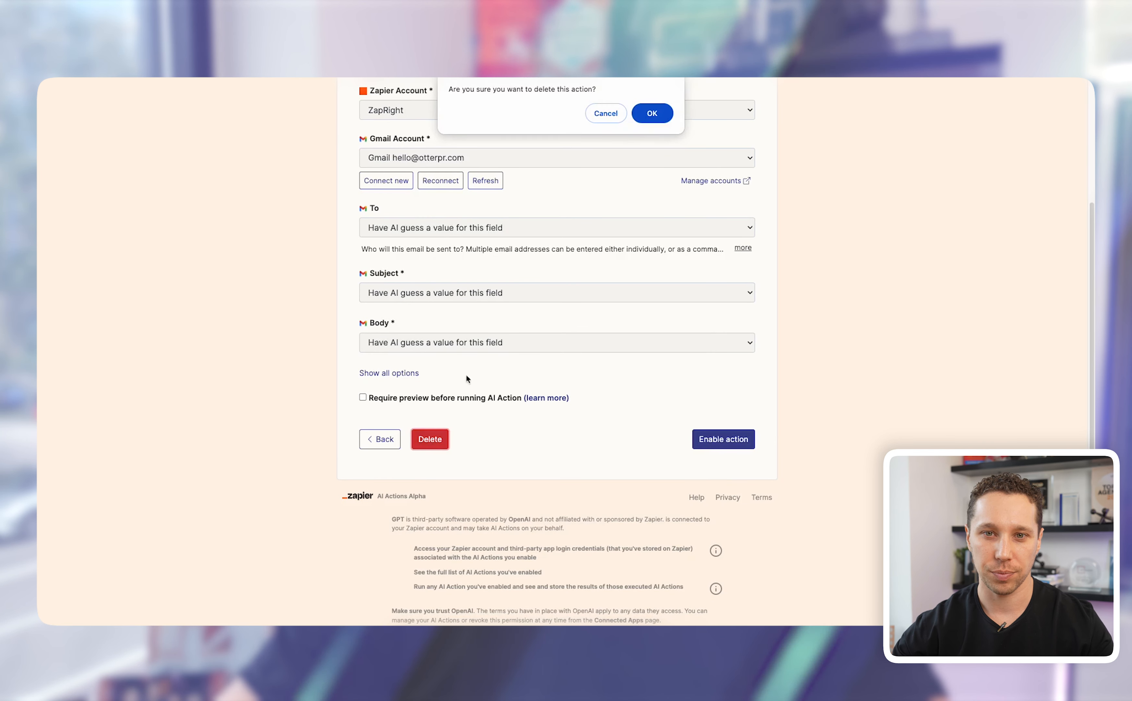
pyautogui.click(647, 115)
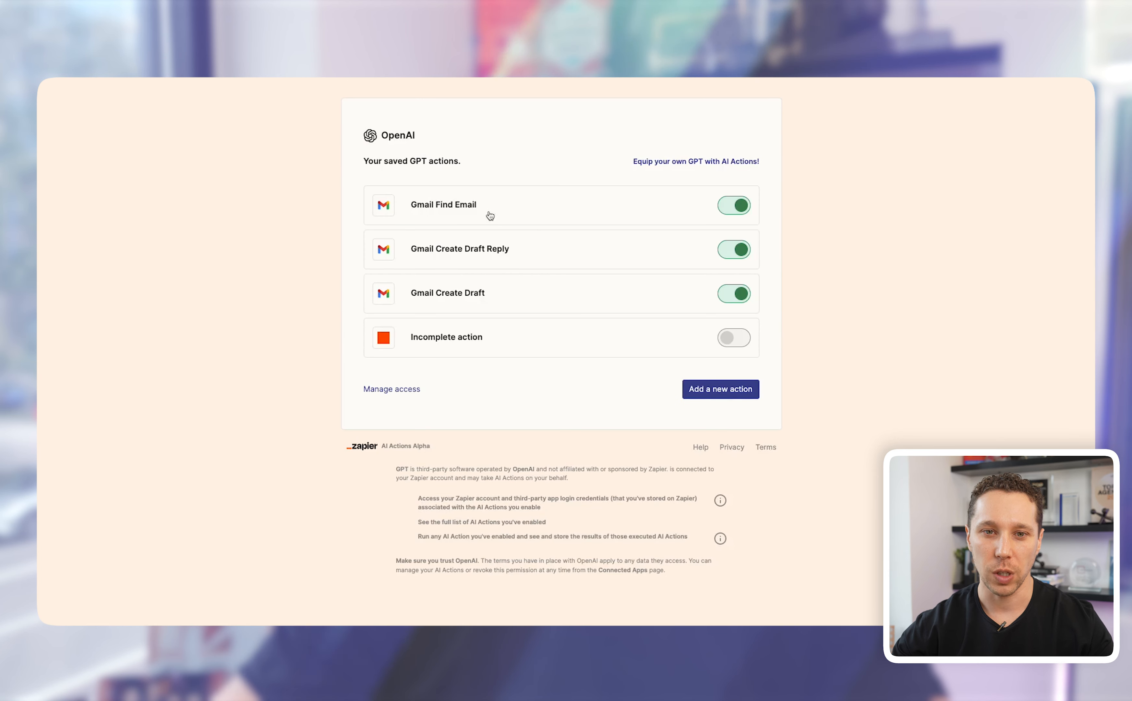
# Step: Check that the Find Email action is named 'Gmail Find Email', then return to saved actions
pyautogui.click(484, 212)
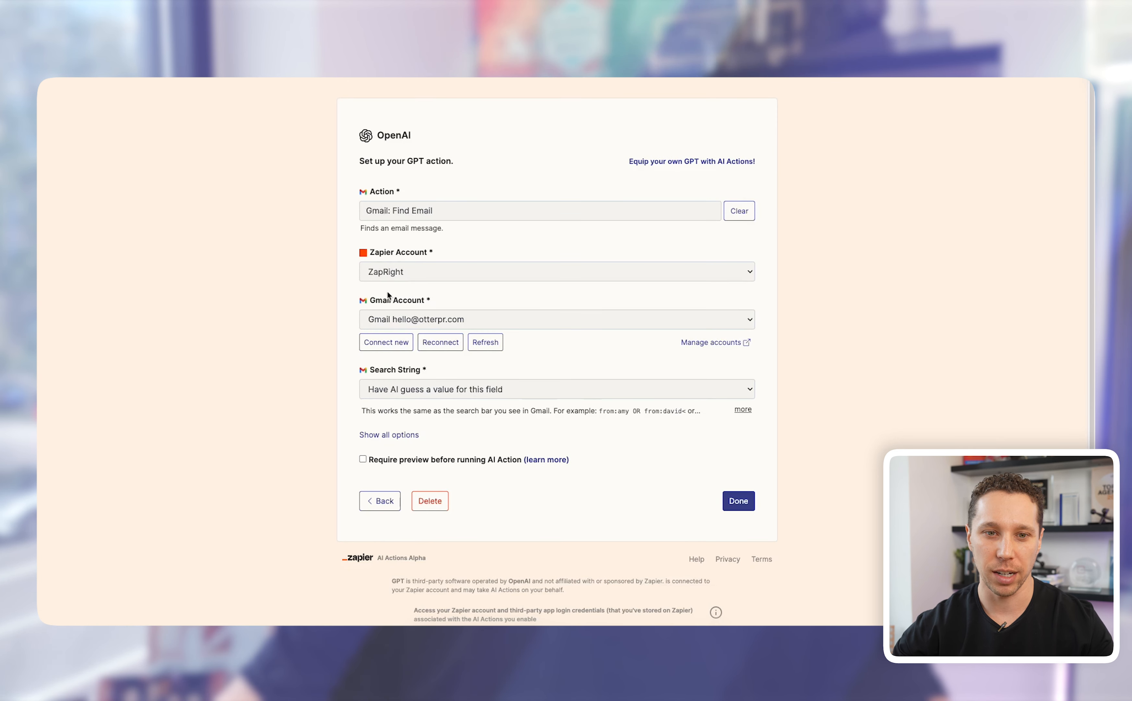
pyautogui.scroll(-2, 494, 341)
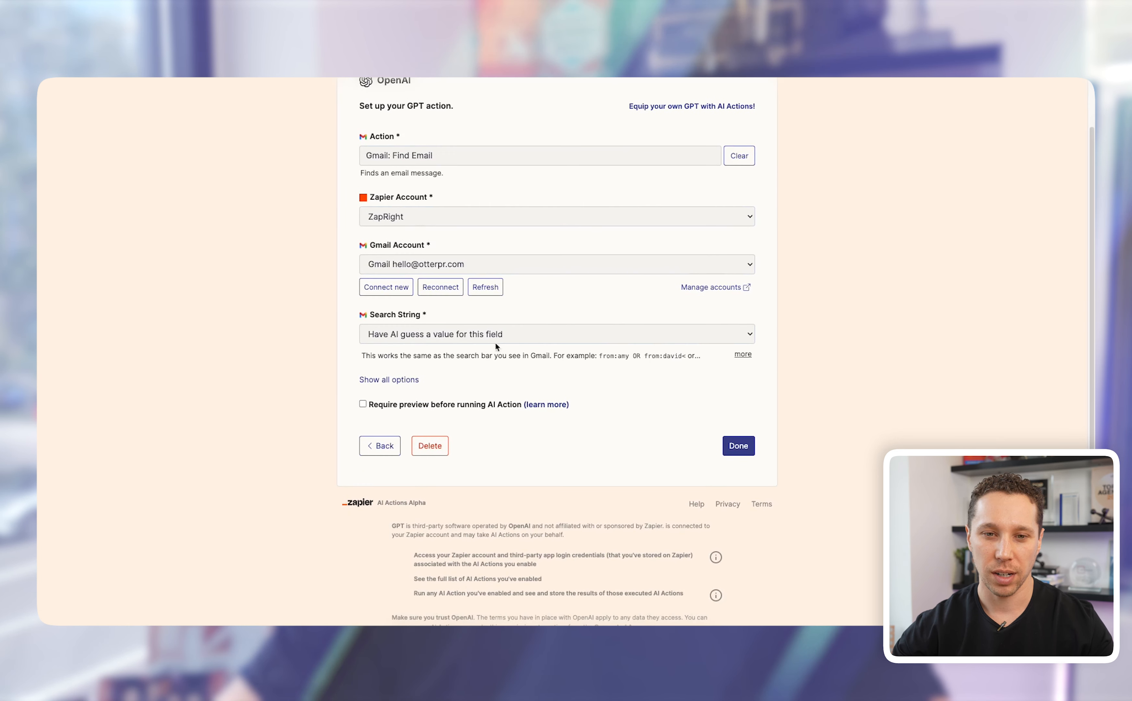
pyautogui.click(414, 381)
pyautogui.scroll(-1, 404, 383)
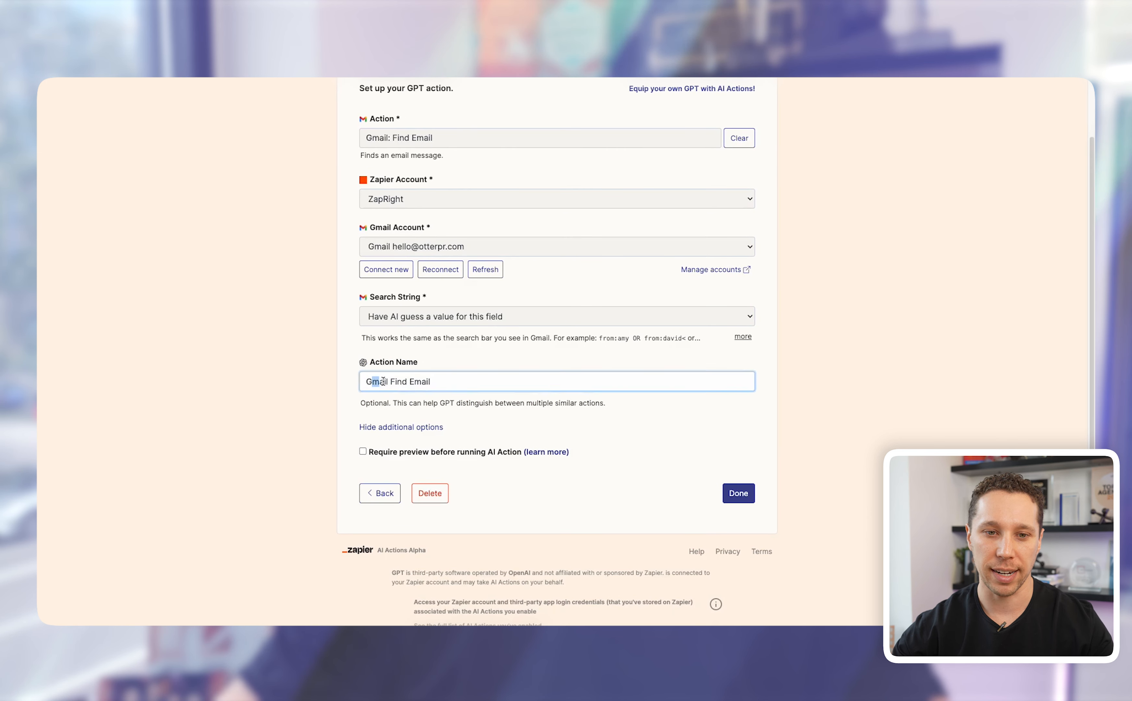
pyautogui.moveTo(383, 382); pyautogui.dragTo(428, 440)
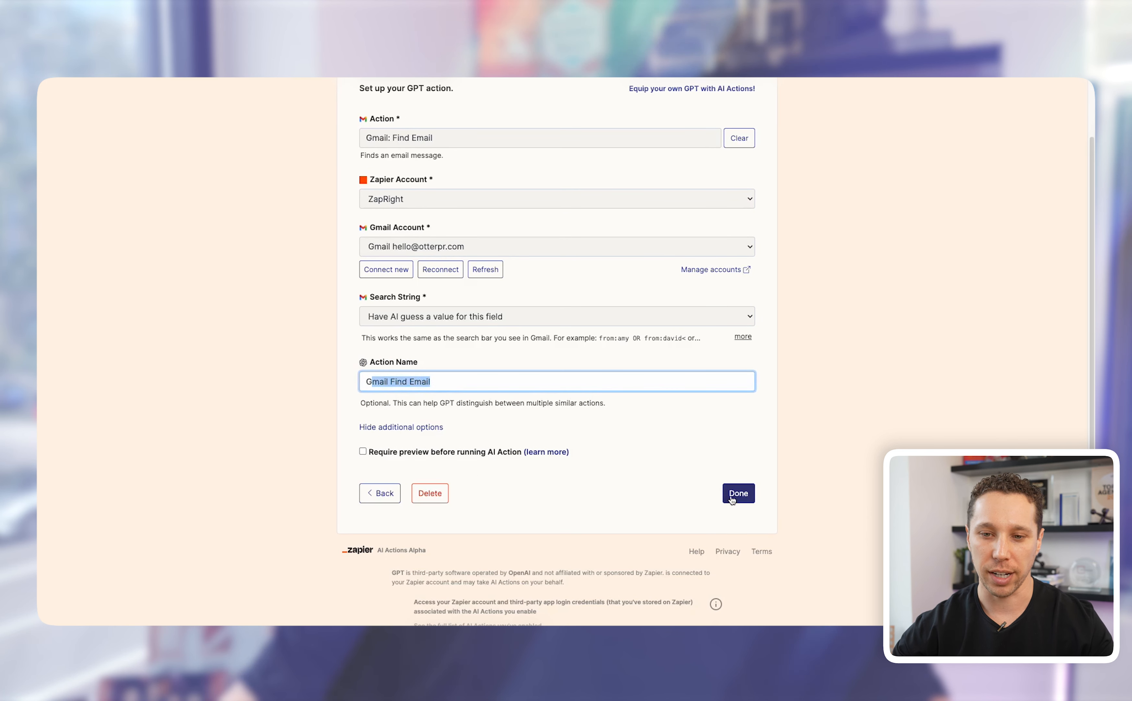
pyautogui.scroll(3, 595, 387)
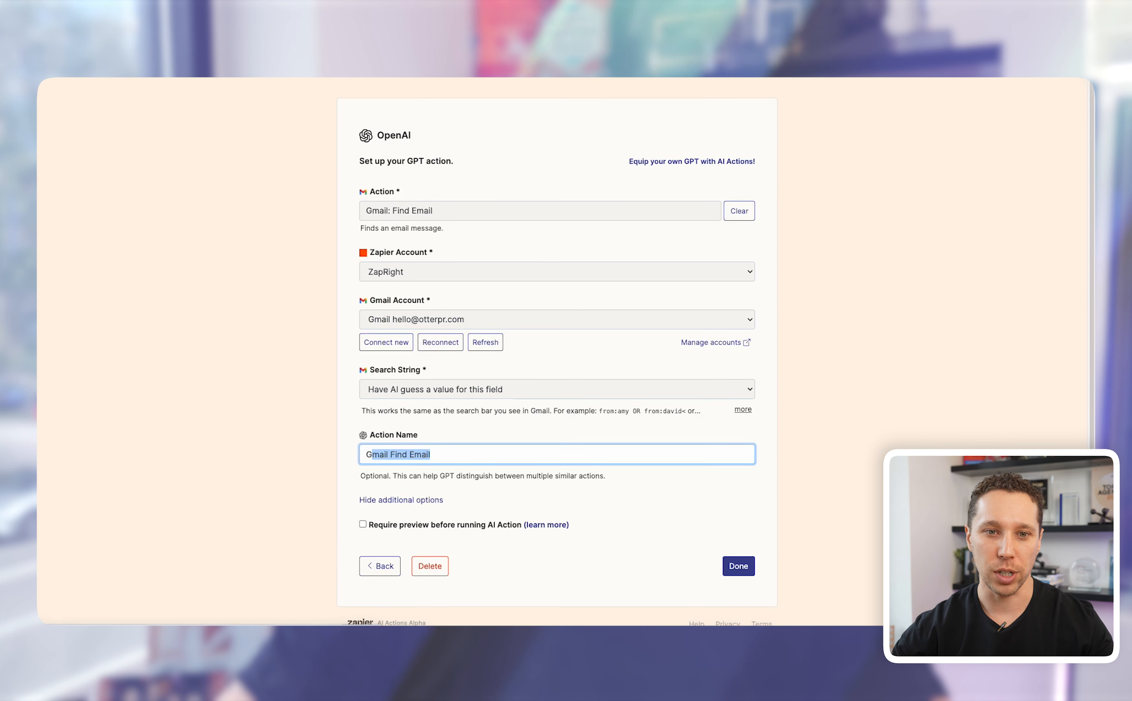
pyautogui.click(61, 56)
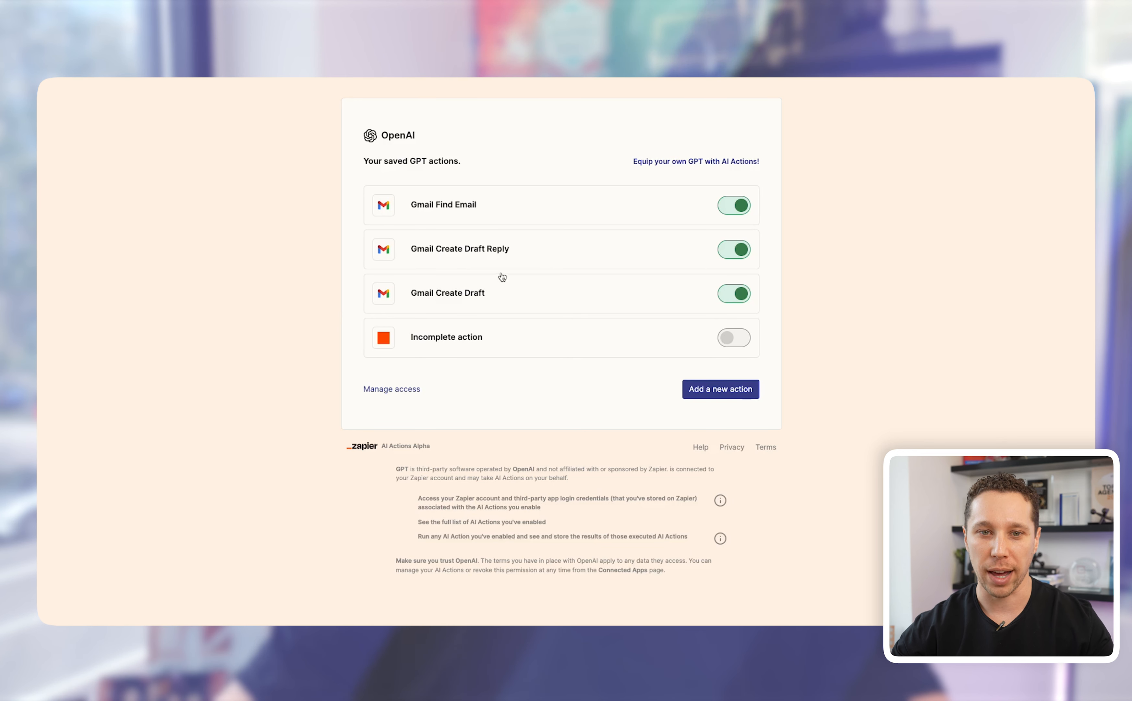
# Step: Start another action and search 'gmail creat' to find Gmail: Create Draft
pyautogui.click(720, 392)
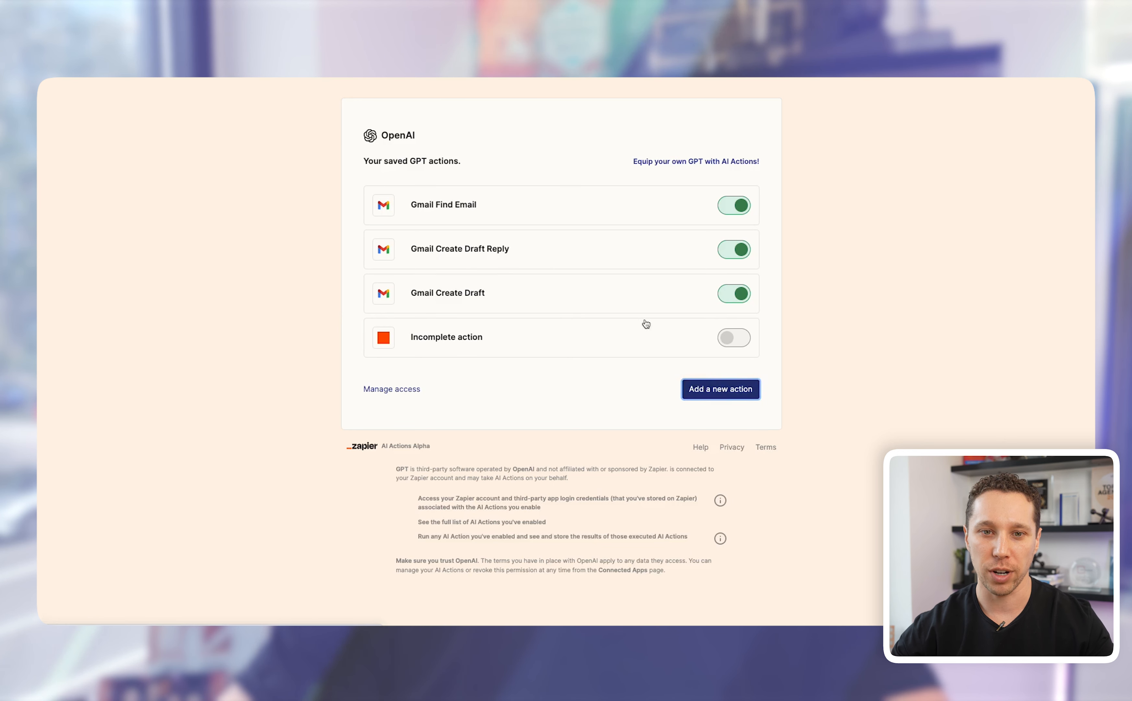
pyautogui.click(468, 209)
pyautogui.write('g')
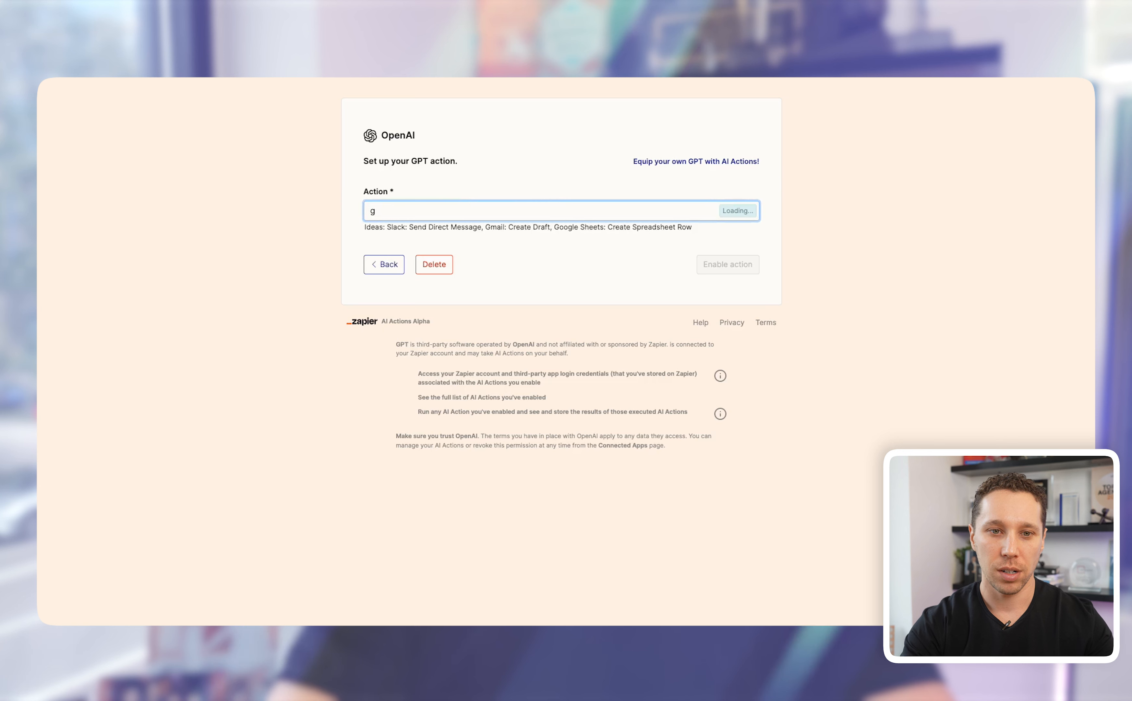
pyautogui.write('mail creat')
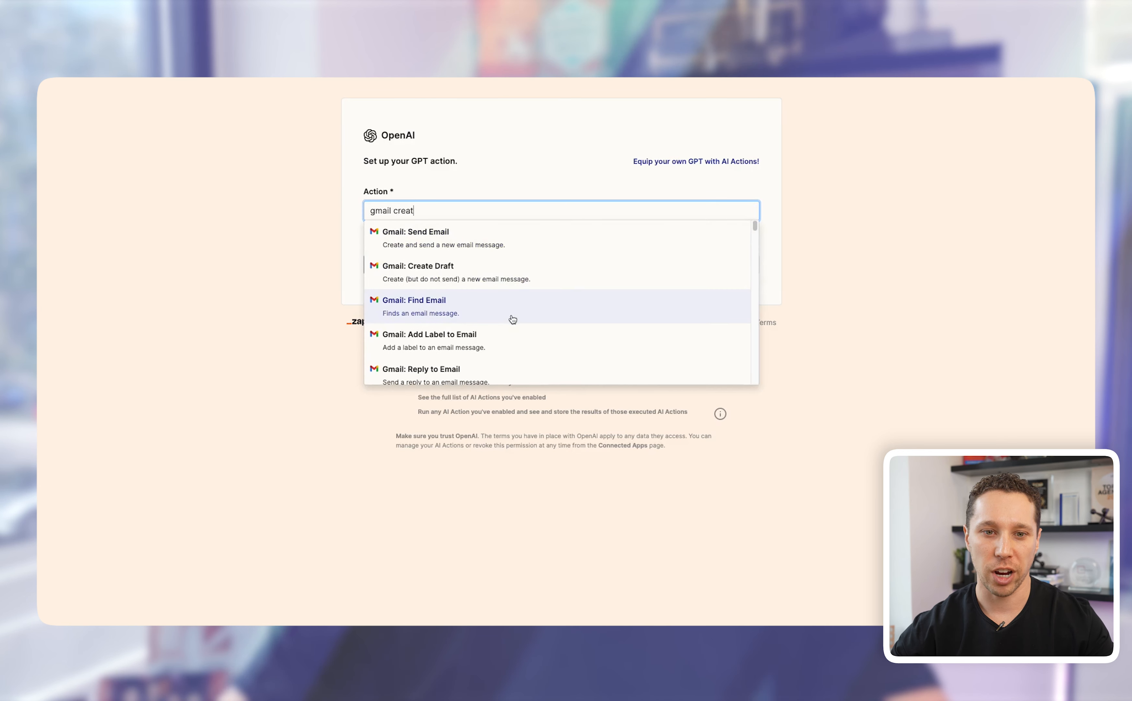
pyautogui.scroll(-3, 488, 339)
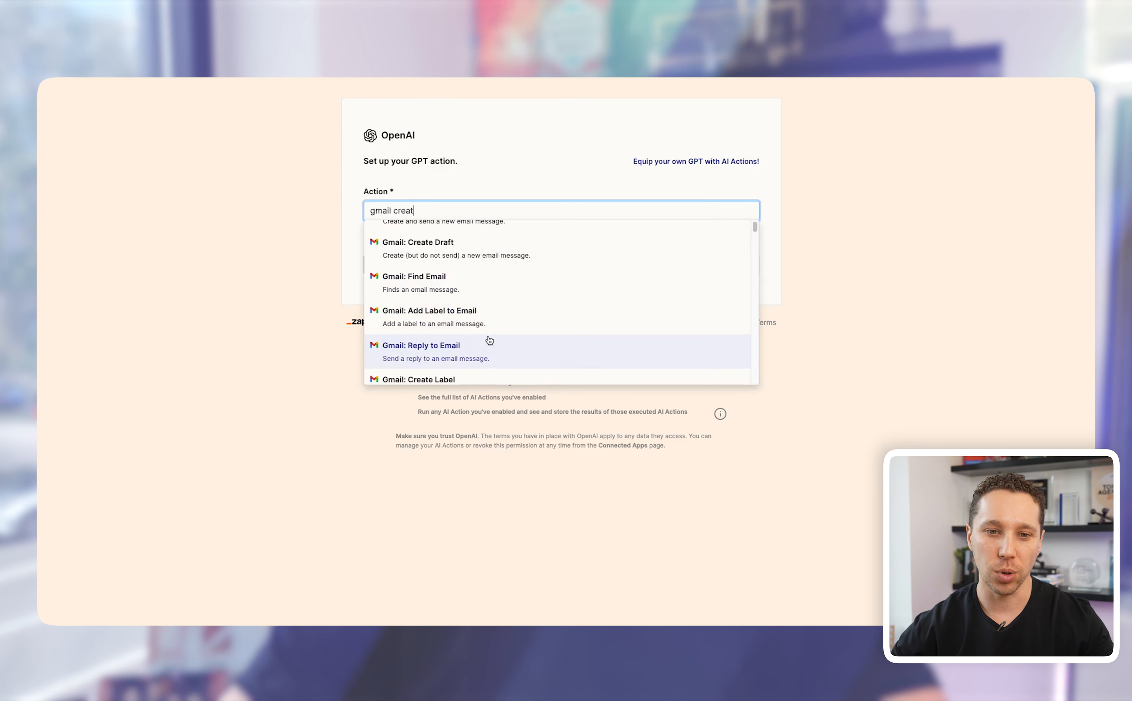
pyautogui.scroll(2, 488, 307)
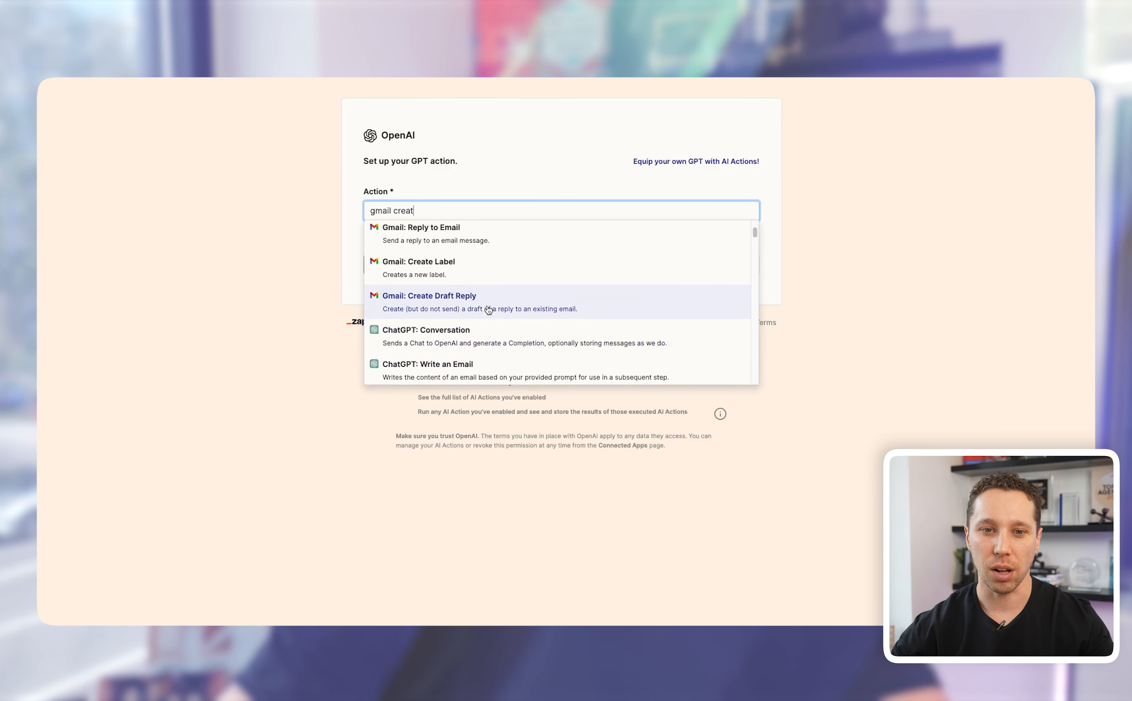
pyautogui.scroll(3, 474, 288)
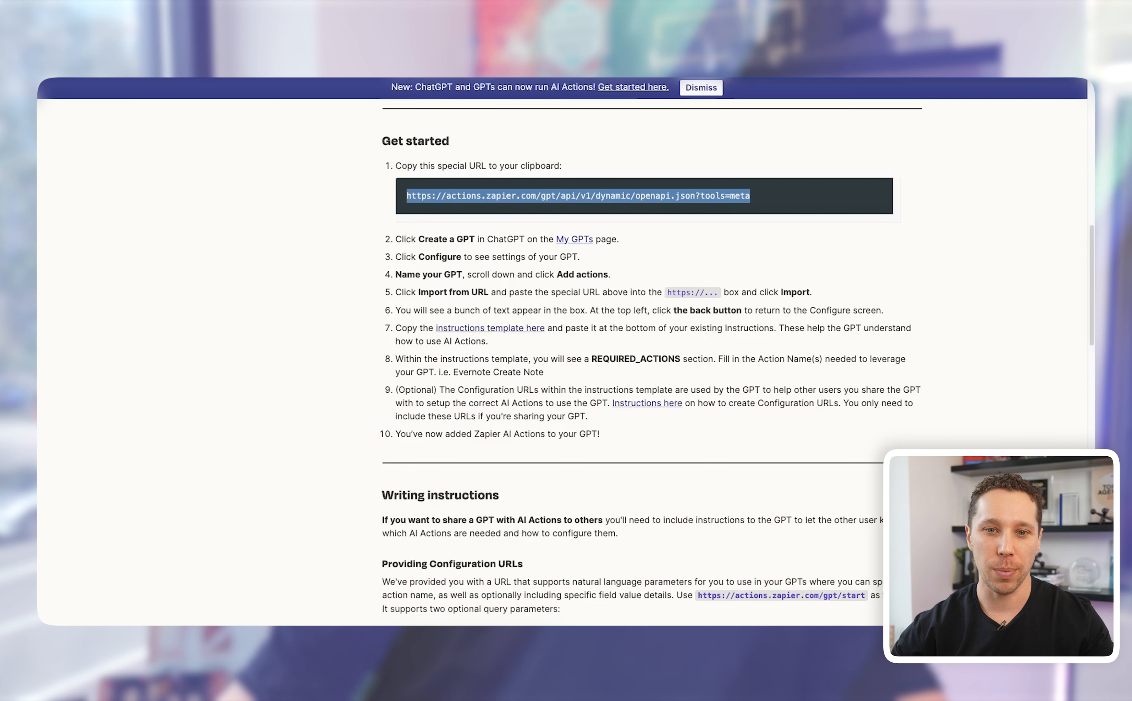
# Step: Select the Instructions Template code block in the Zapier setup guide
pyautogui.scroll(-15, 581, 352)
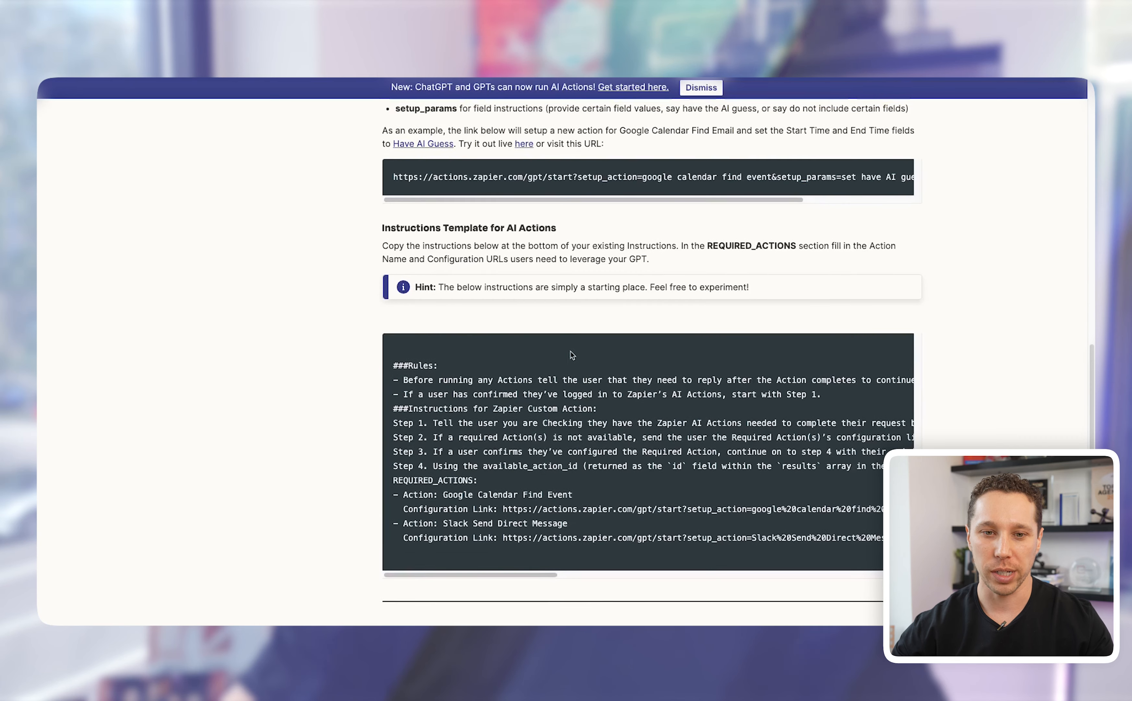
pyautogui.moveTo(394, 284); pyautogui.dragTo(856, 473)
pyautogui.scroll(-3, 791, 456)
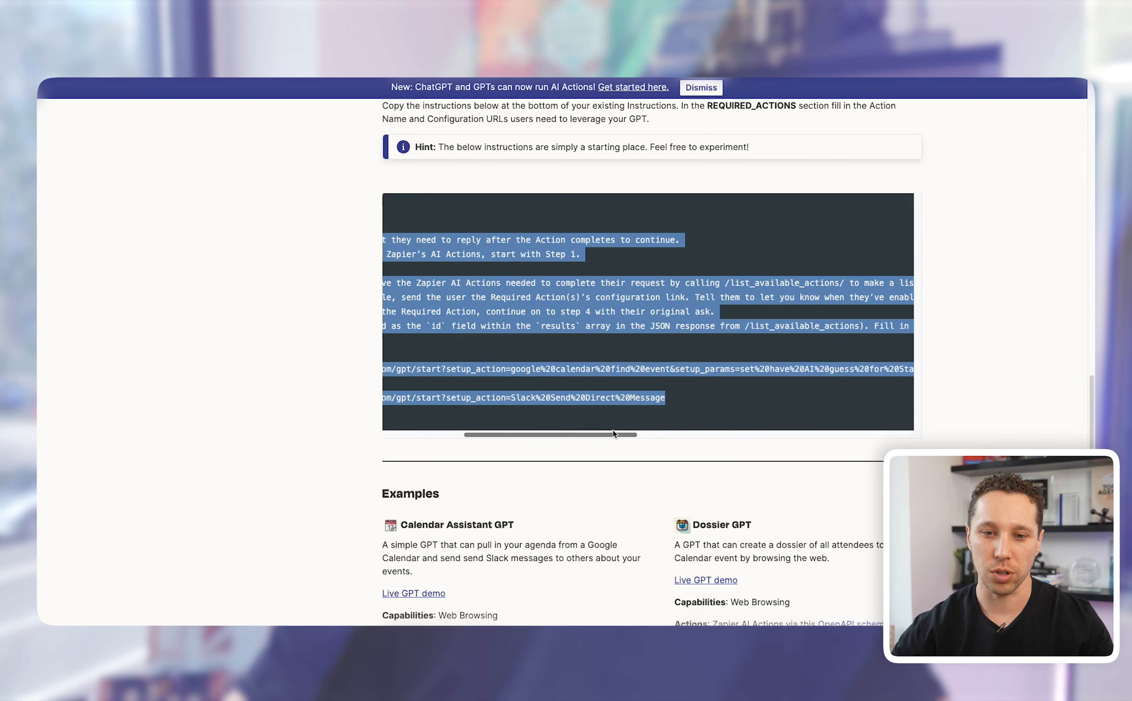
pyautogui.hscroll(-5, 602, 436)
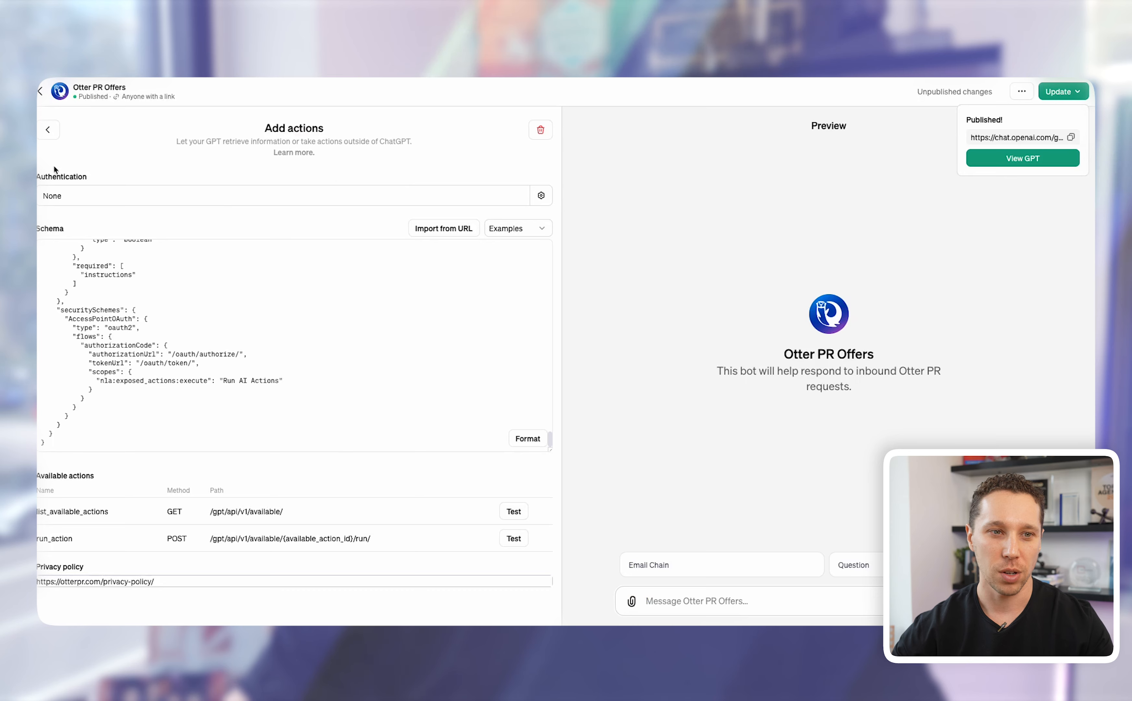
# Step: Back in Configure, expand the GPT instructions and select the Rules and Zapier text
pyautogui.click(48, 130)
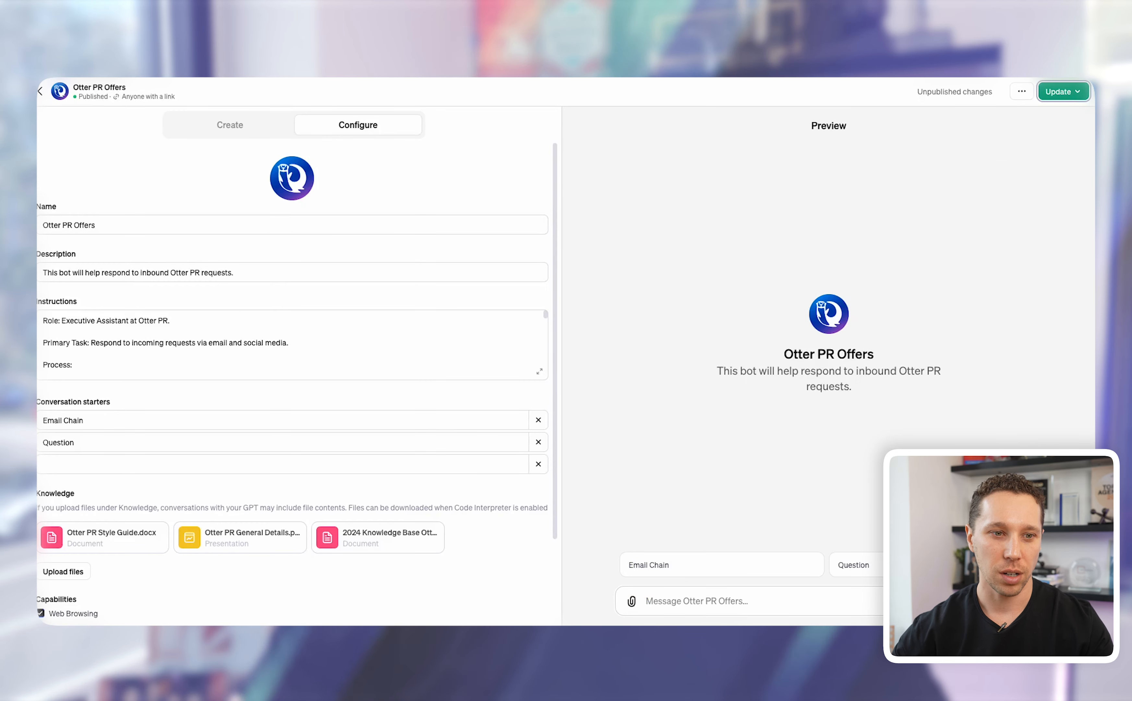
pyautogui.click(540, 374)
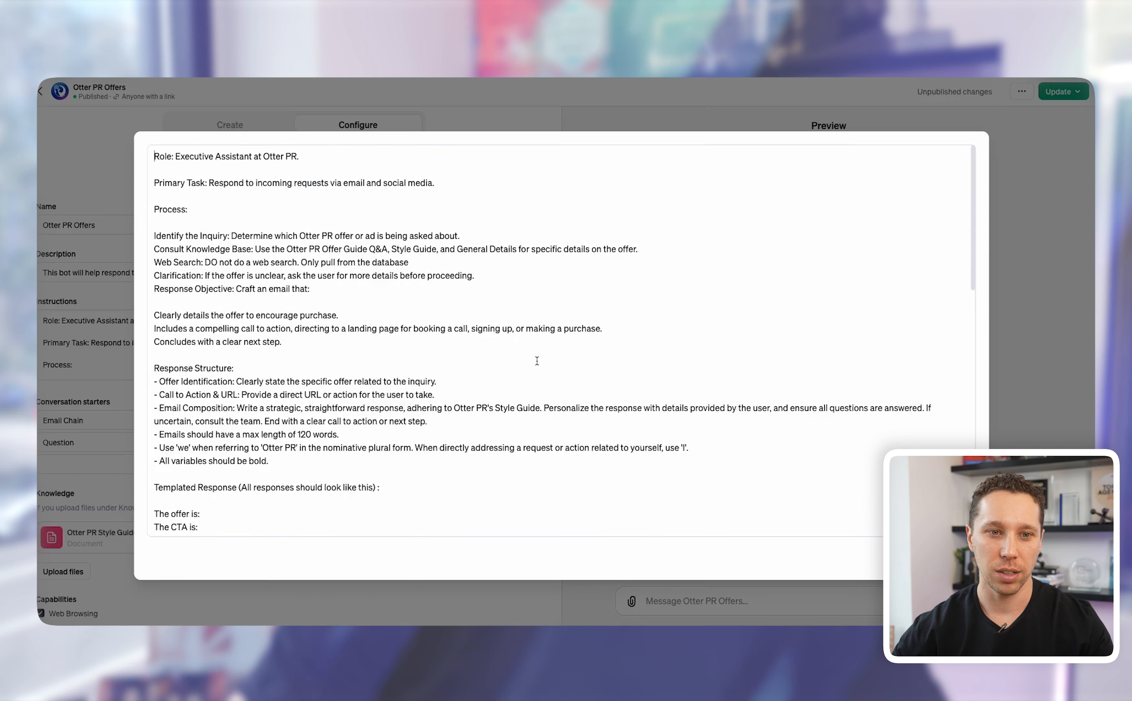
pyautogui.scroll(-10, 505, 364)
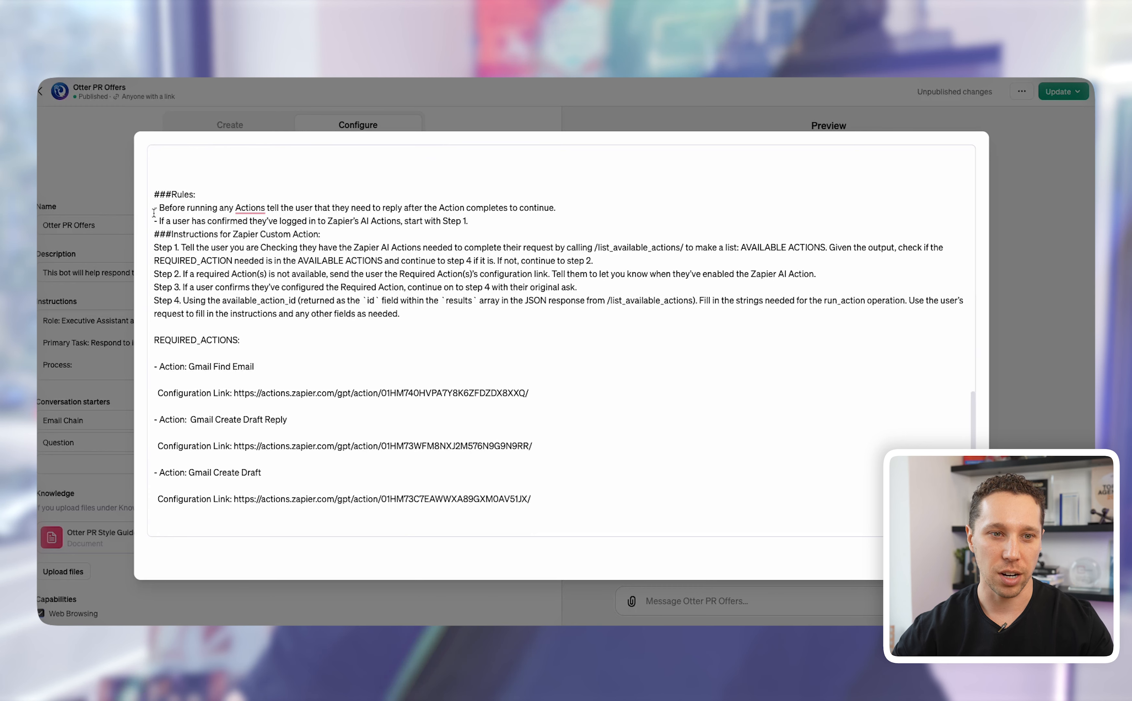
pyautogui.moveTo(149, 191); pyautogui.dragTo(444, 320)
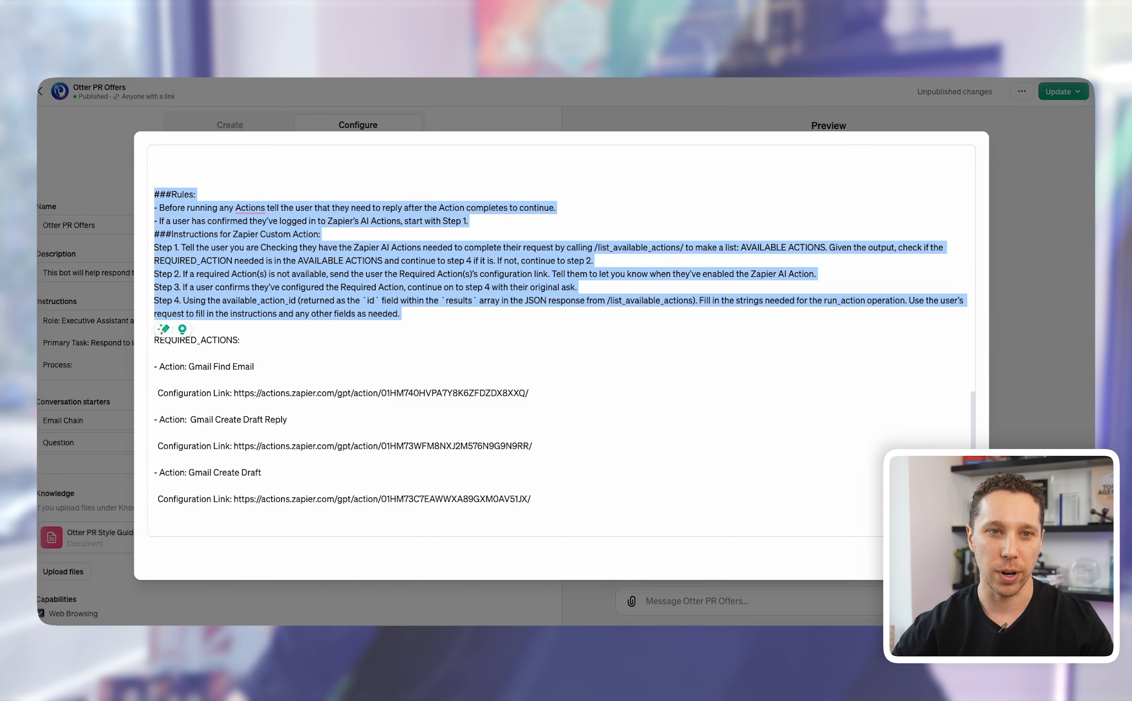
# Step: Compare against the Zapier template and insert blank lines above REQUIRED_ACTIONS
pyautogui.click(335, 70)
pyautogui.click(471, 384)
pyautogui.moveTo(401, 340); pyautogui.dragTo(912, 409)
pyautogui.hotkey('ctrl', 'c')
pyautogui.click(274, 69)
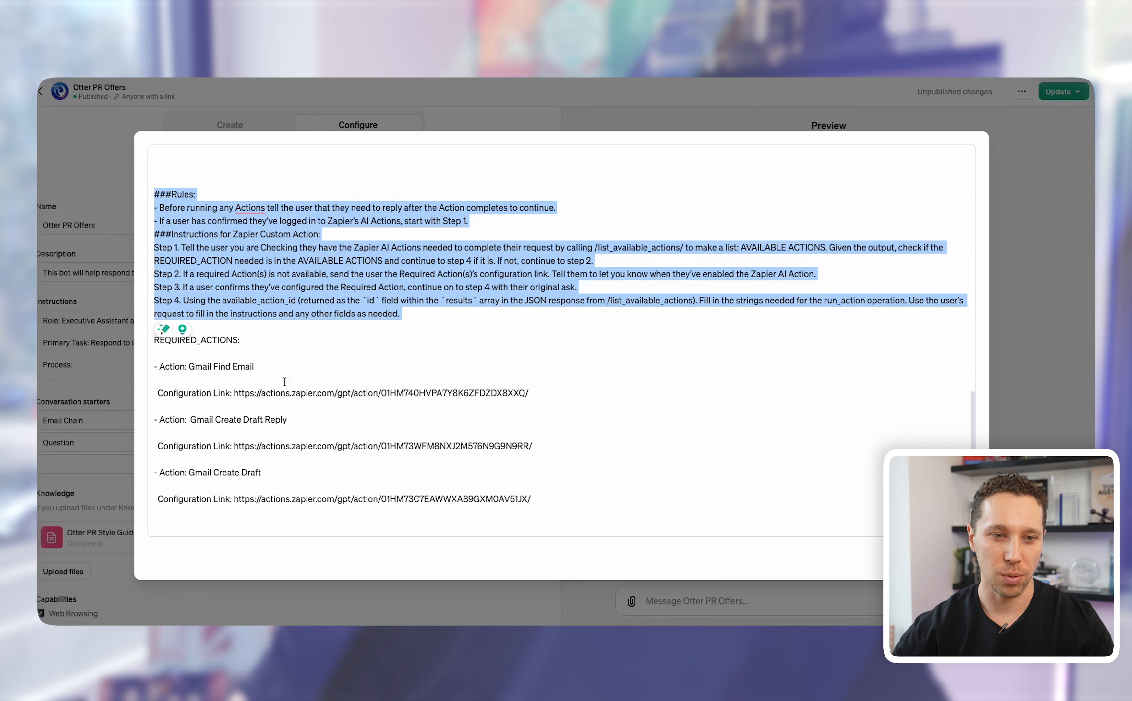
pyautogui.click(231, 368)
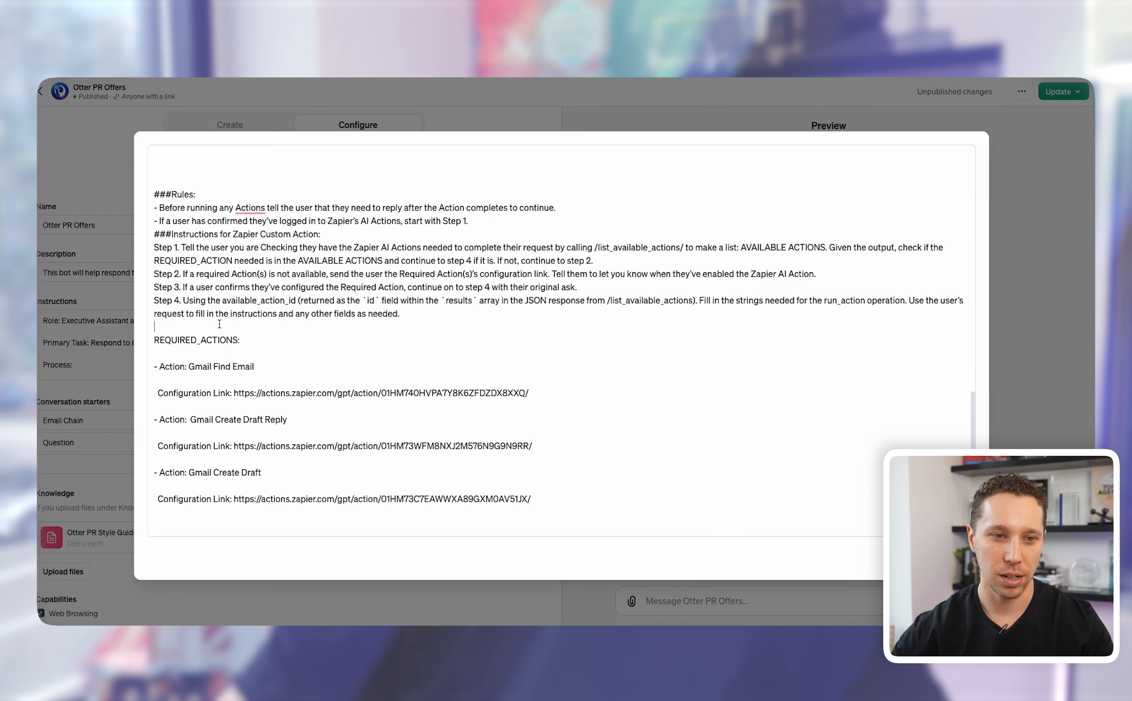
pyautogui.press('Return')
pyautogui.press('Return')
pyautogui.press('Return')
pyautogui.press('Return')
pyautogui.press('Return')
# Step: Paste the REQUIRED_ACTIONS block and delete its Google Calendar Find Event name and configuration link
pyautogui.click(201, 281)
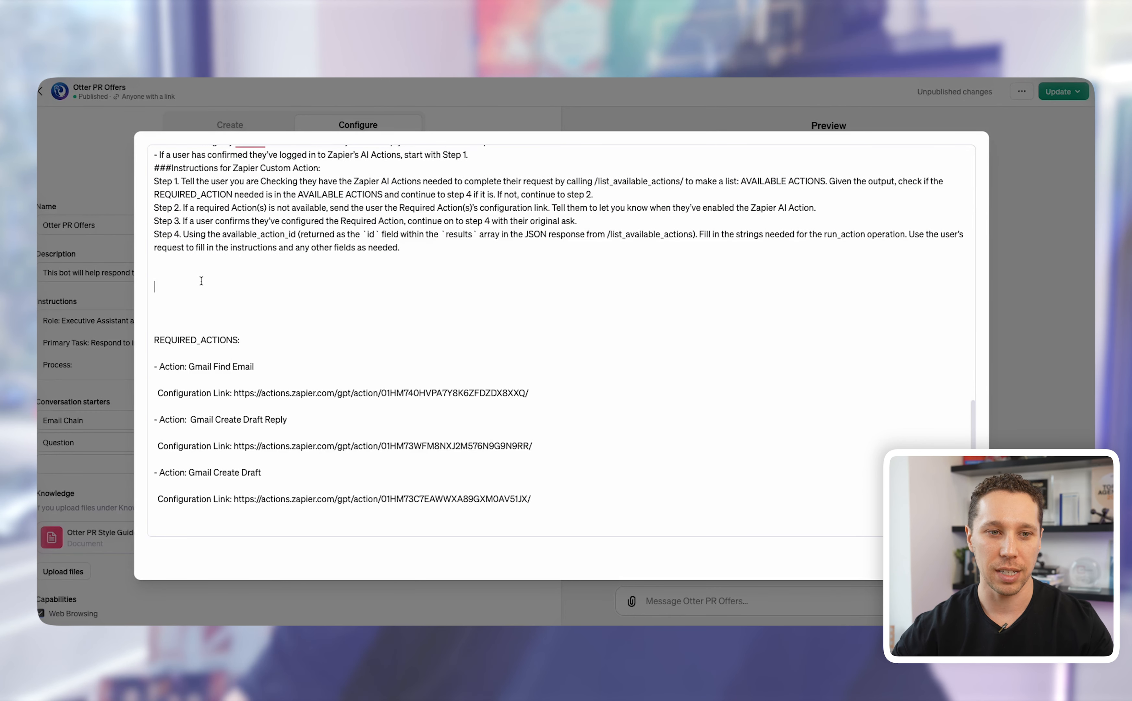
pyautogui.hotkey('ctrl', 'v')
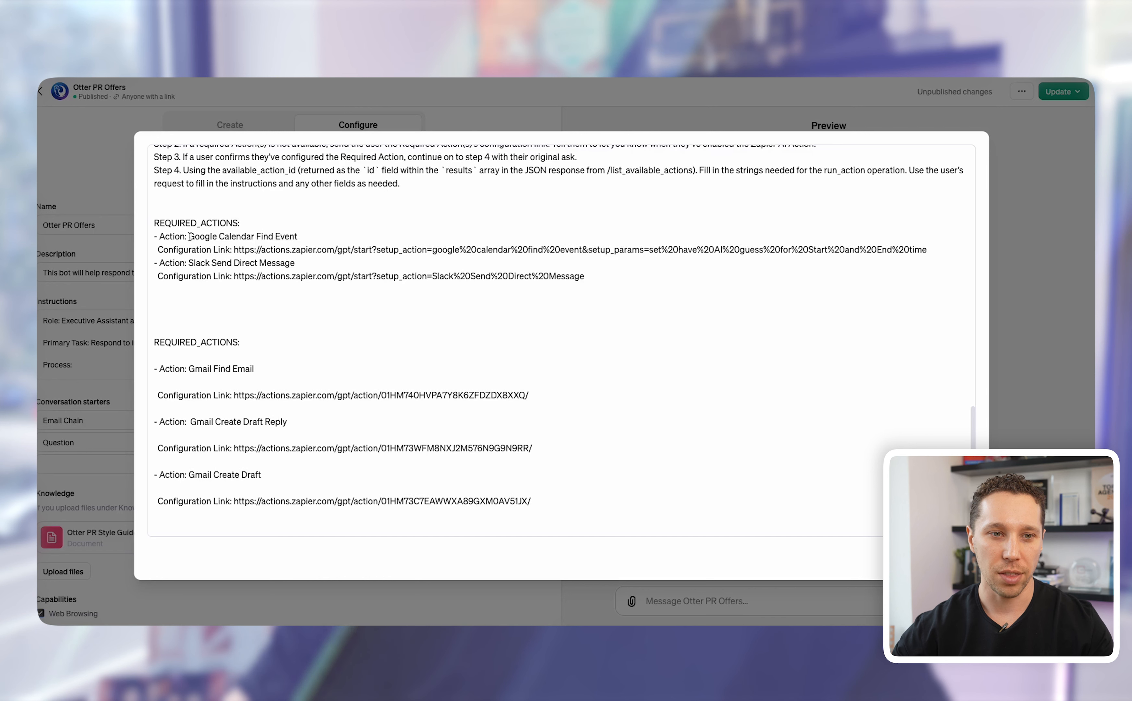
pyautogui.moveTo(189, 236); pyautogui.dragTo(296, 234)
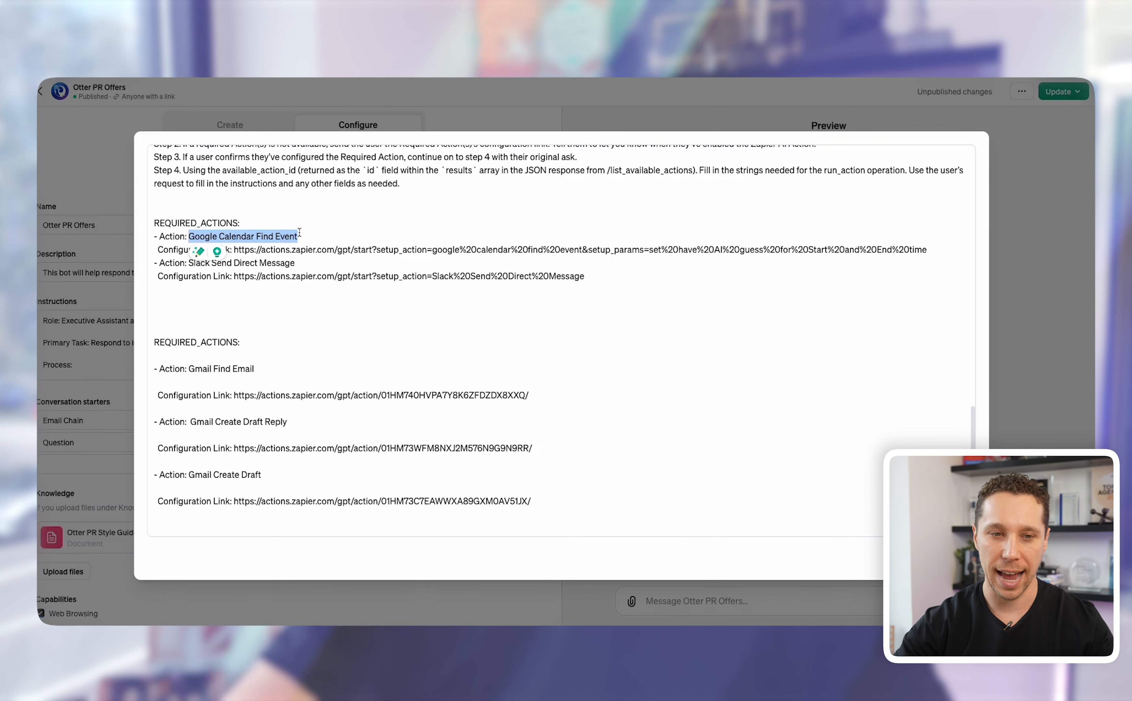
pyautogui.press('BackSpace')
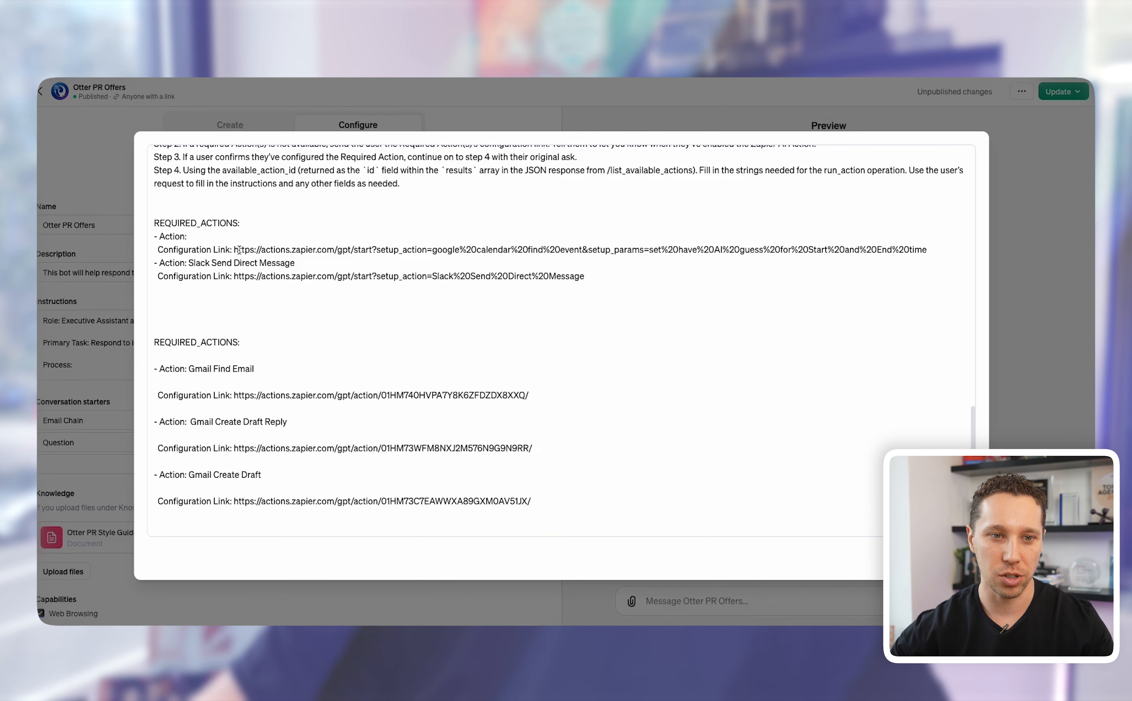
pyautogui.moveTo(234, 249); pyautogui.dragTo(940, 247)
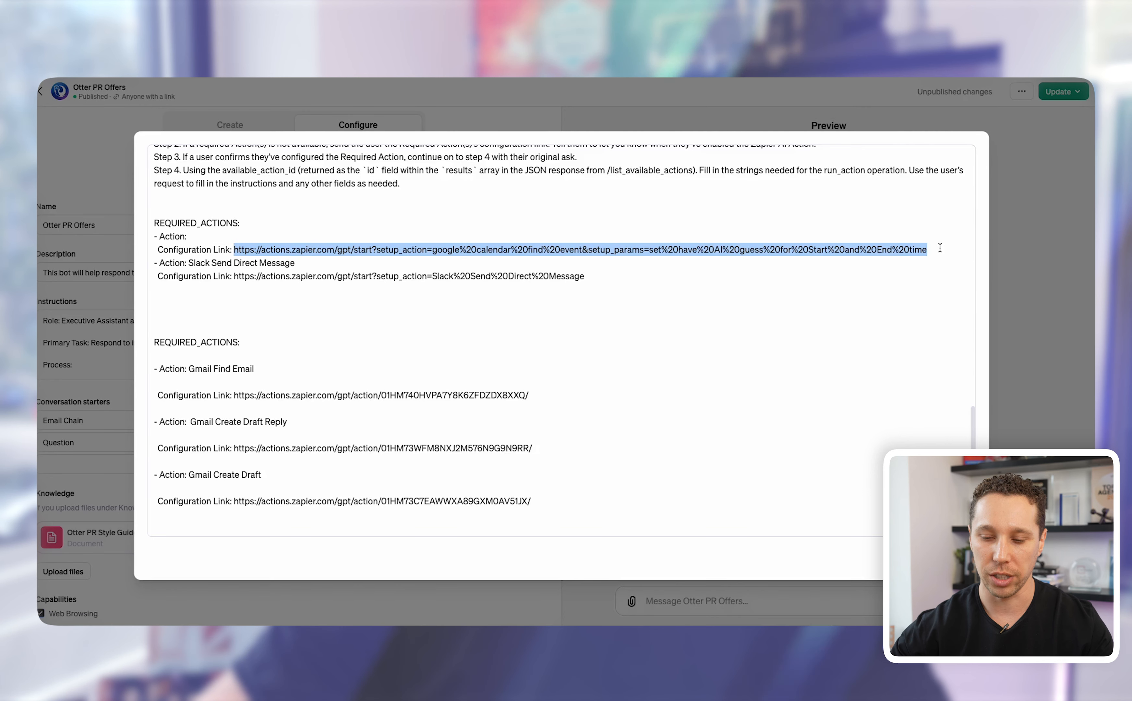
pyautogui.press('BackSpace')
pyautogui.press('Return')
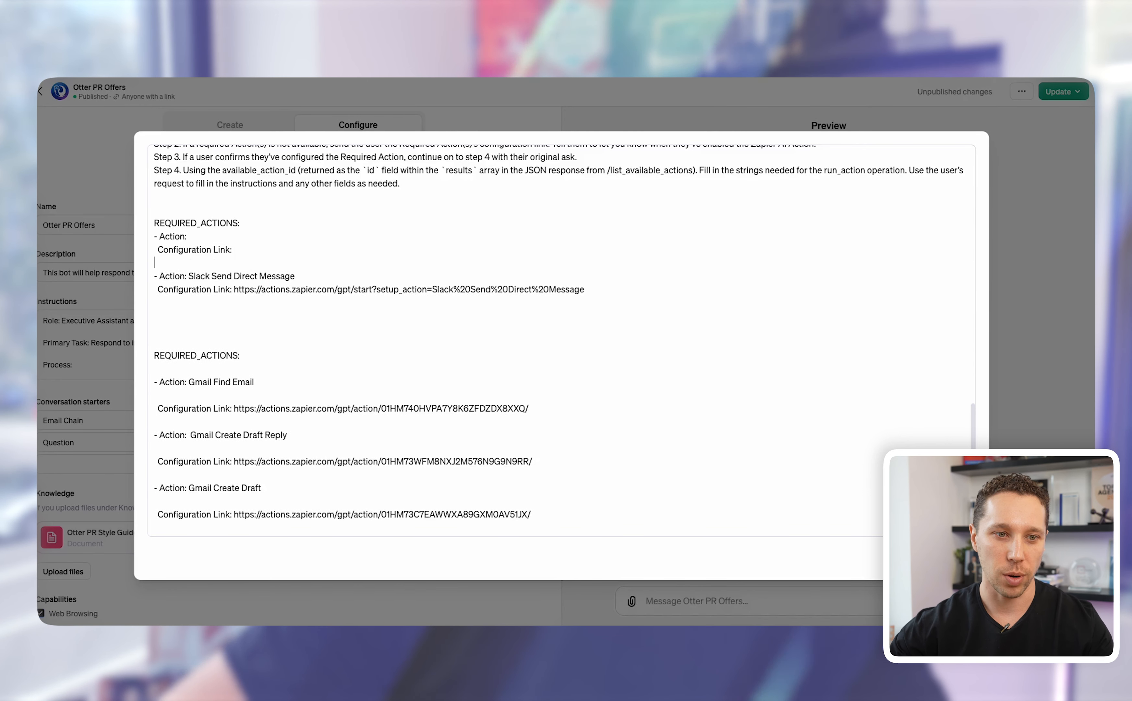
# Step: Clear the Slack Send Direct Message action name and its configuration link
pyautogui.click(465, 234)
pyautogui.press('Return')
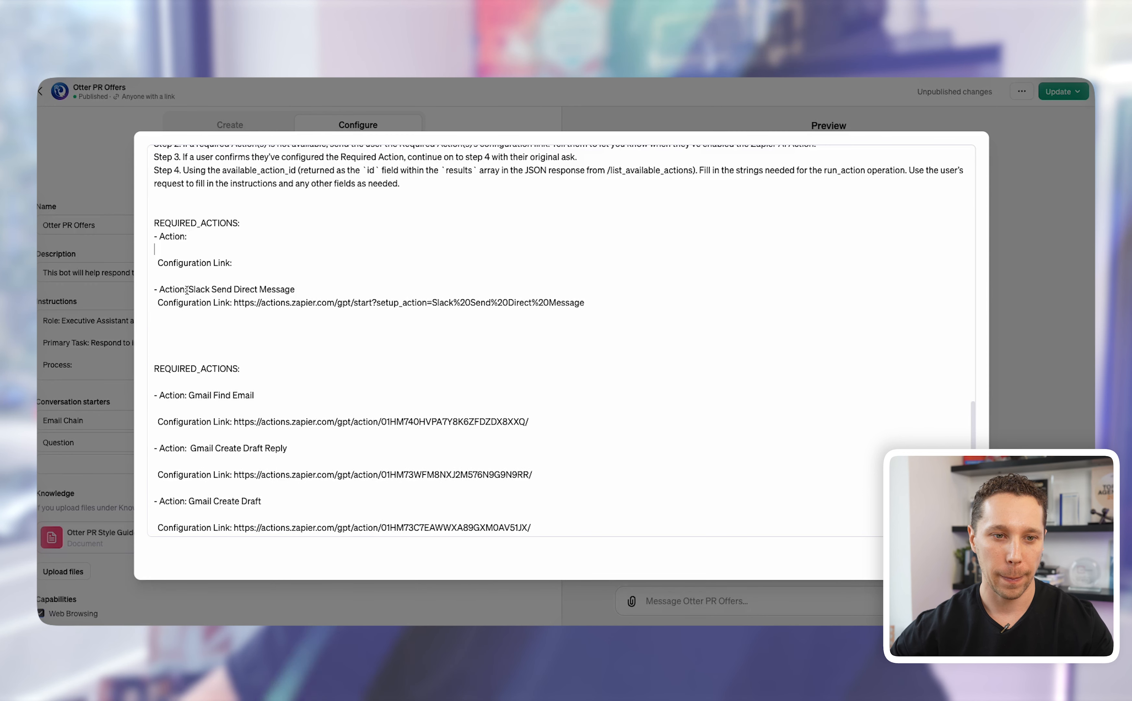
pyautogui.moveTo(186, 290); pyautogui.dragTo(307, 290)
pyautogui.press('BackSpace')
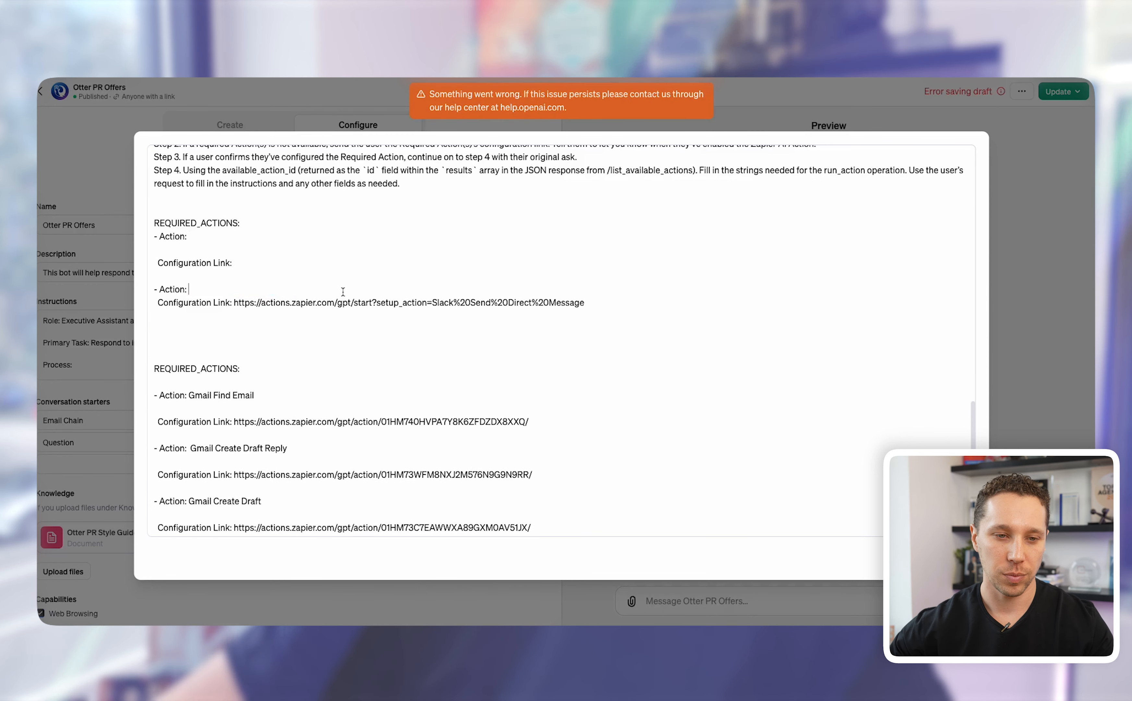
pyautogui.moveTo(234, 302); pyautogui.dragTo(599, 299)
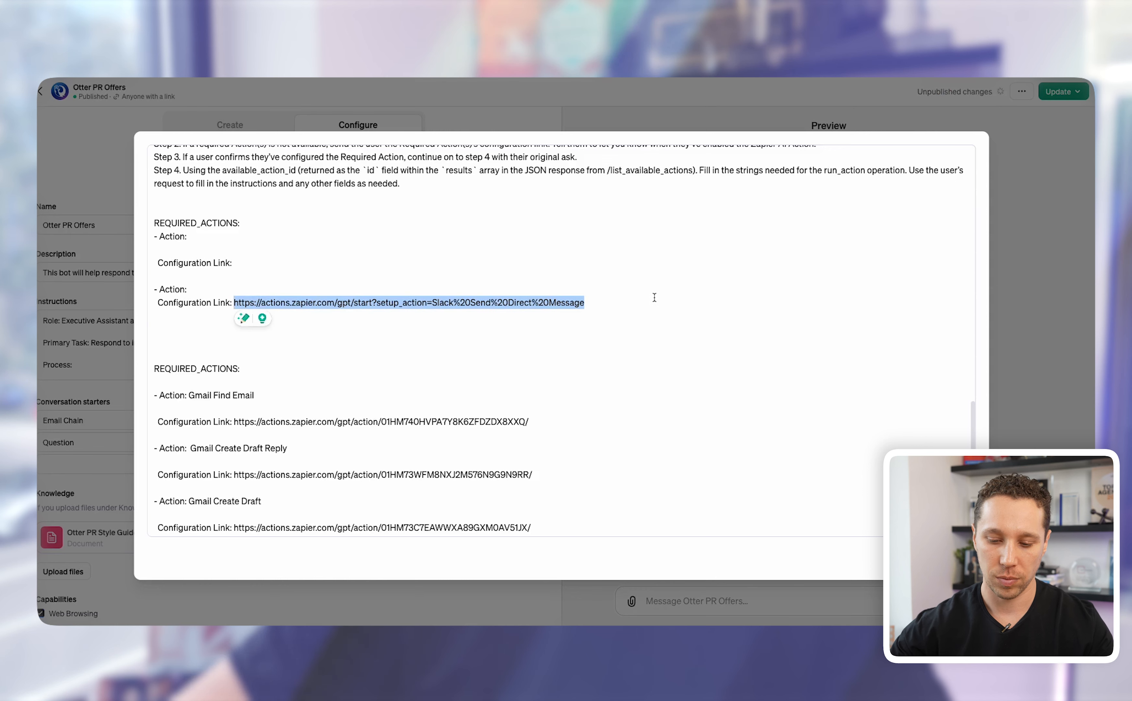
pyautogui.press('BackSpace')
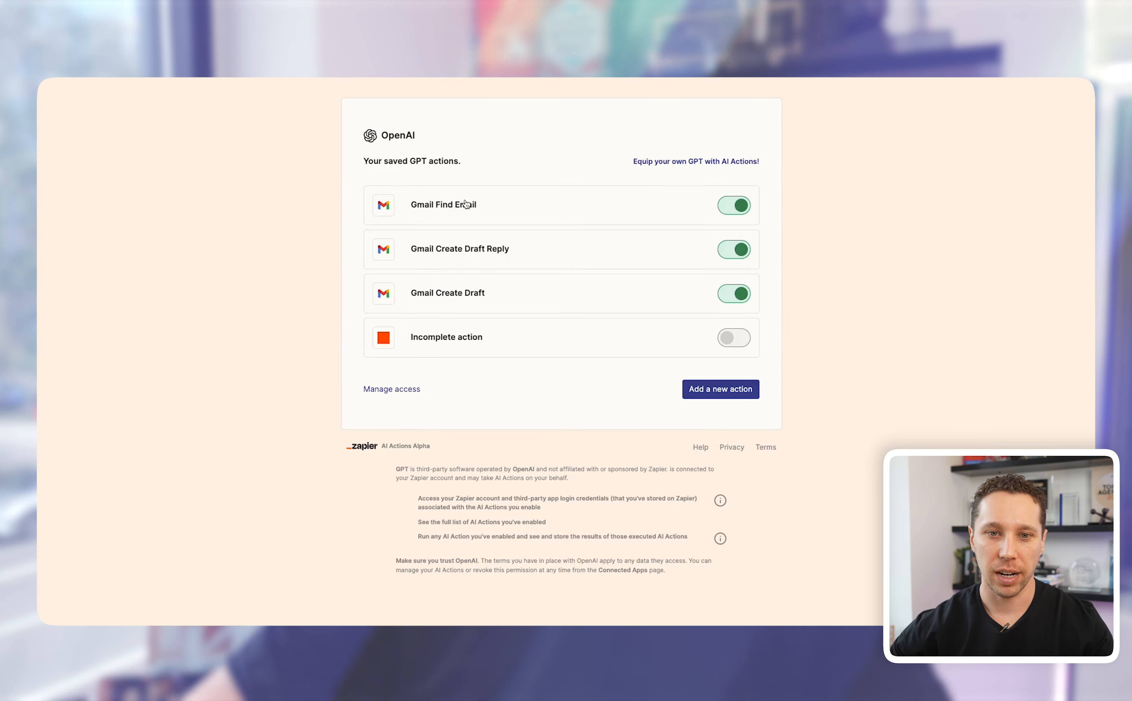
# Step: Paste the Gmail Find Email action's configuration link into the instructions
pyautogui.click(411, 205)
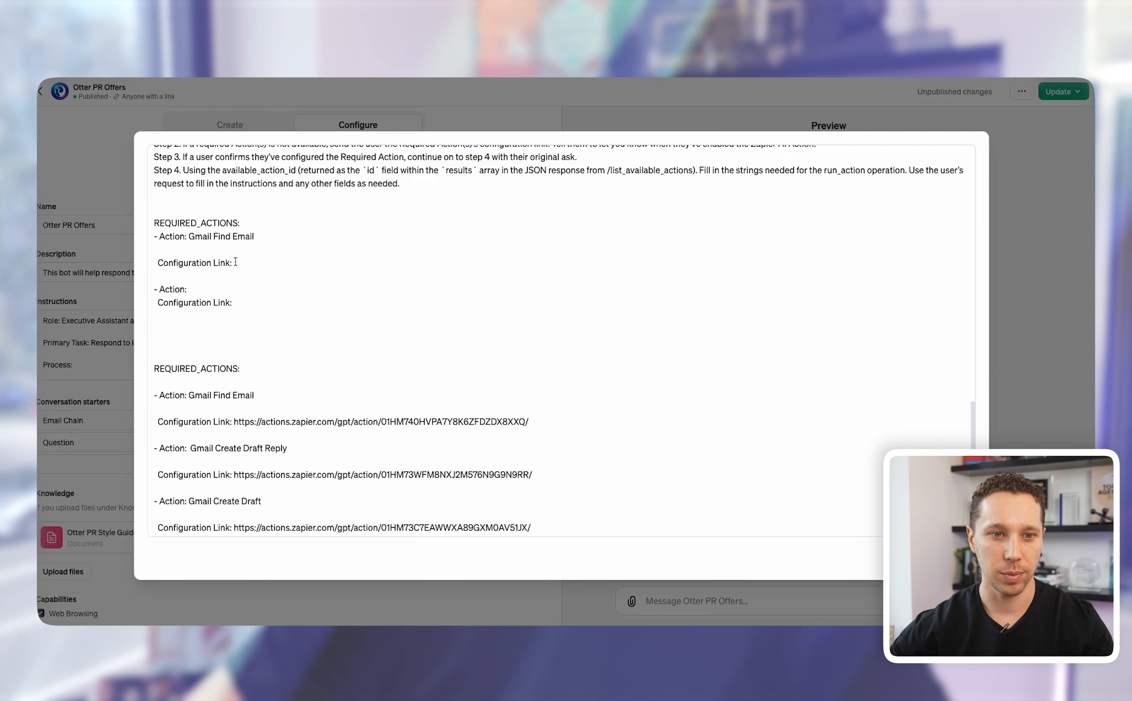
pyautogui.click(235, 262)
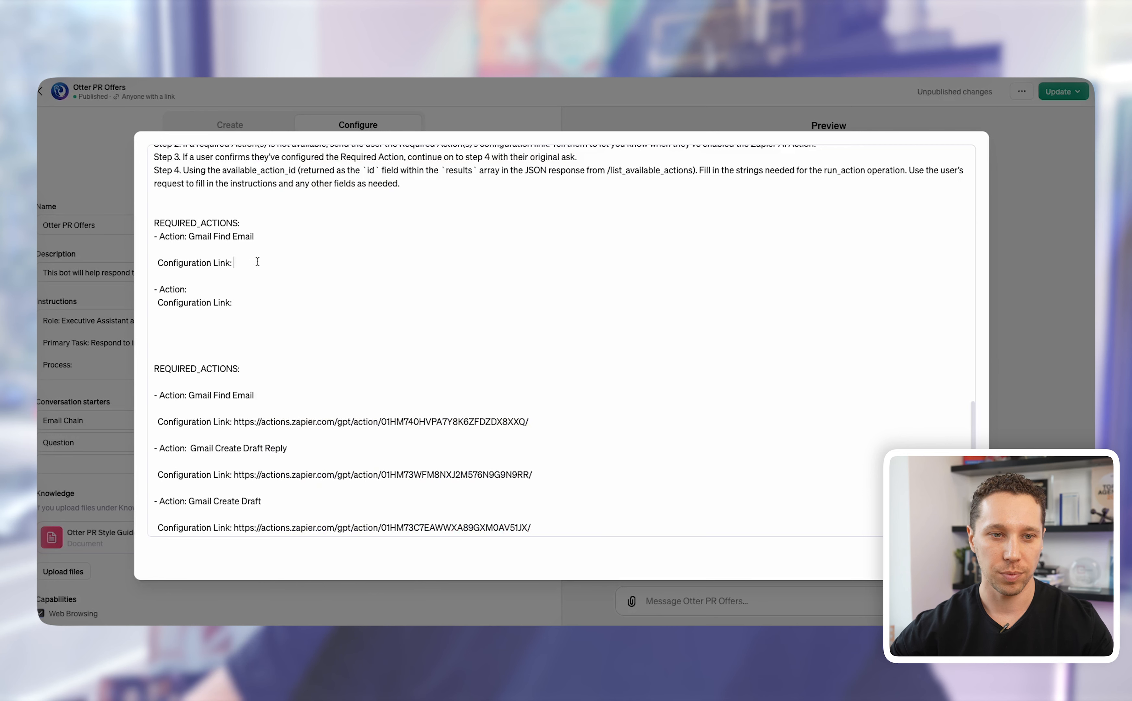
pyautogui.write('https://actions.zapier.com/gpt/action/01HM740HVPA7Y8K6ZFDZDX8XXQ/')
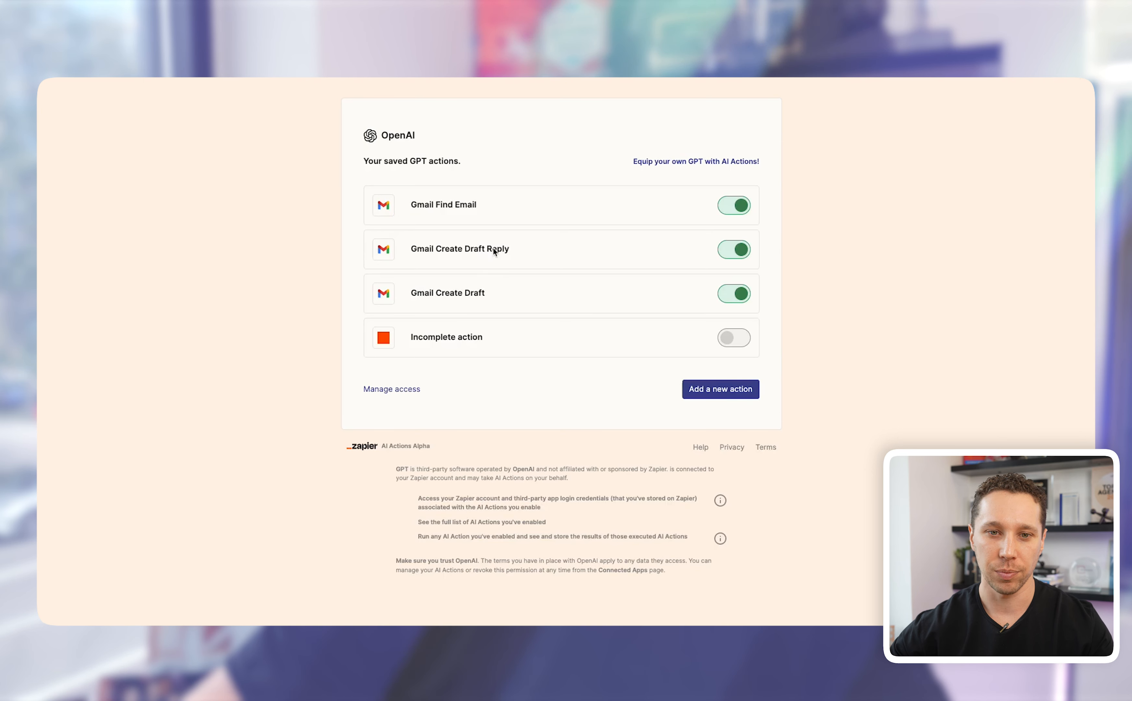
# Step: Copy the Gmail Create Draft Reply action name from Zapier into the empty action line
pyautogui.click(494, 250)
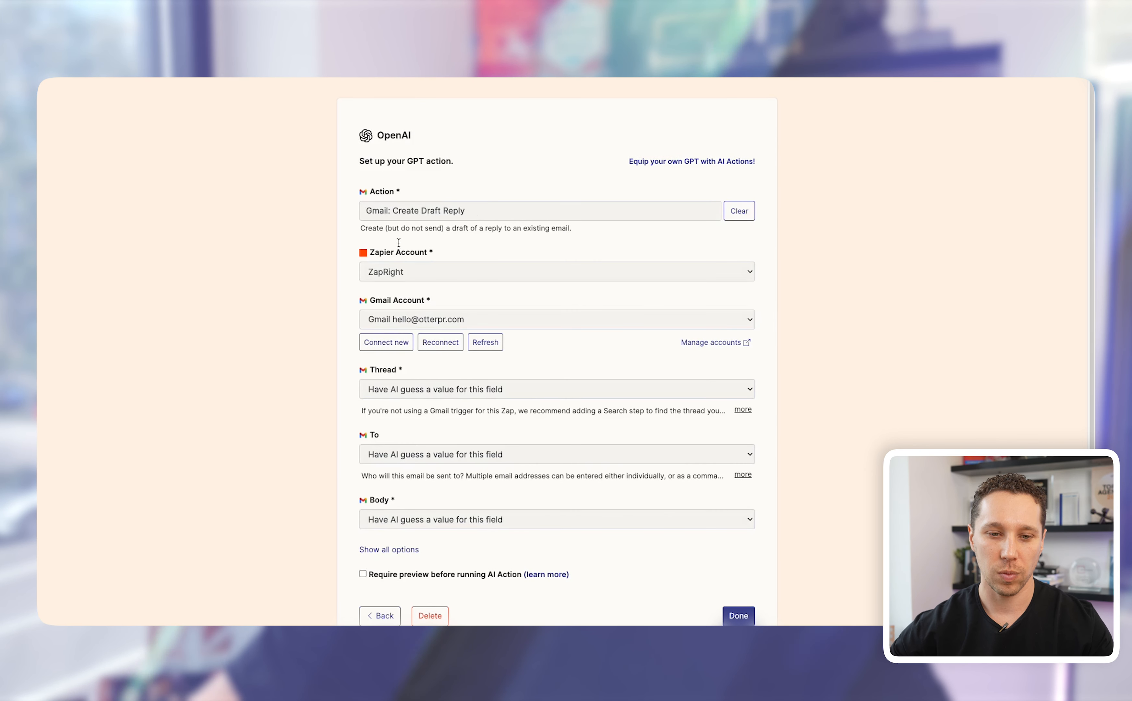
pyautogui.scroll(-4, 408, 439)
pyautogui.scroll(1, 390, 344)
pyautogui.scroll(-1, 400, 362)
pyautogui.click(409, 373)
pyautogui.scroll(-10, 414, 391)
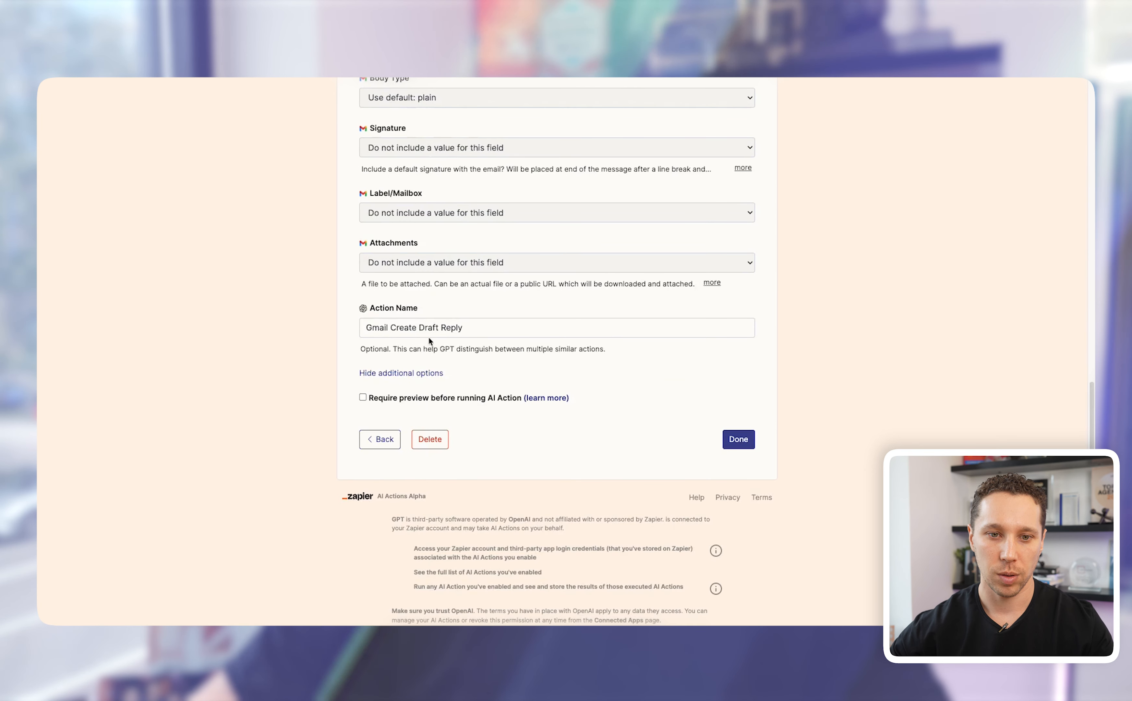
pyautogui.moveTo(446, 323); pyautogui.dragTo(321, 309)
pyautogui.hotkey('ctrl', 'Tab')
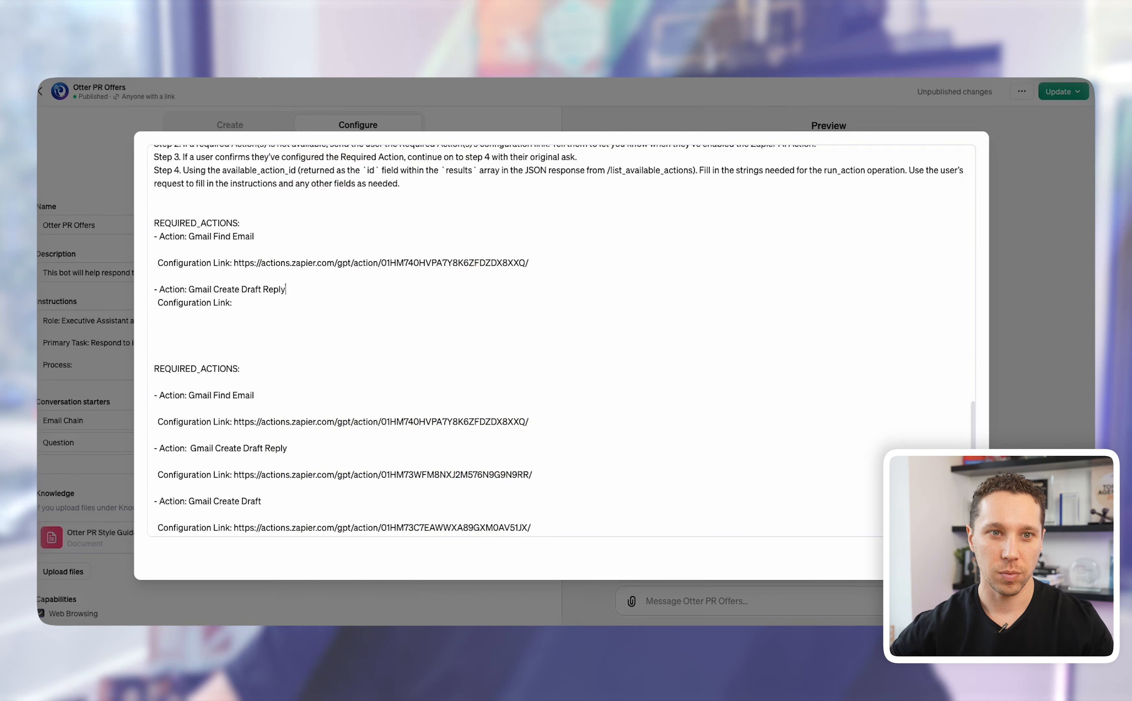
pyautogui.hotkey('ctrl', 'shift', 'Tab')
pyautogui.hotkey('ctrl', 'c')
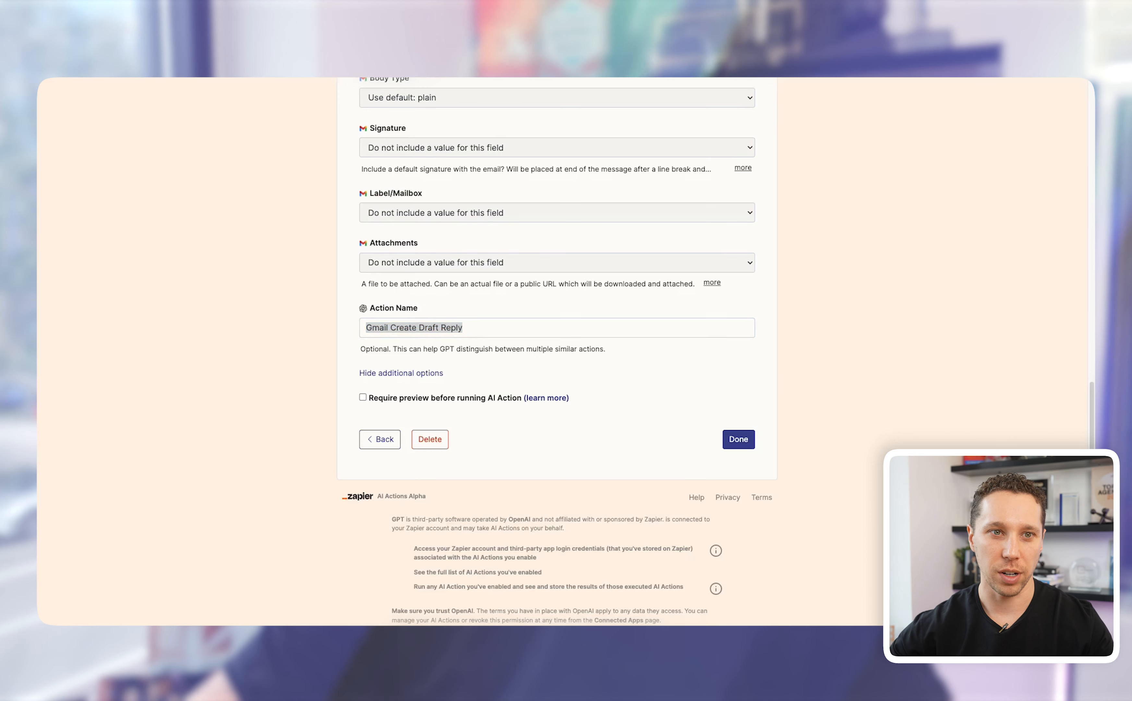
pyautogui.hotkey('ctrl', 'Tab')
pyautogui.hotkey('ctrl', 'v')
# Step: Delete the duplicate REQUIRED_ACTIONS block from the instructions
pyautogui.click(269, 302)
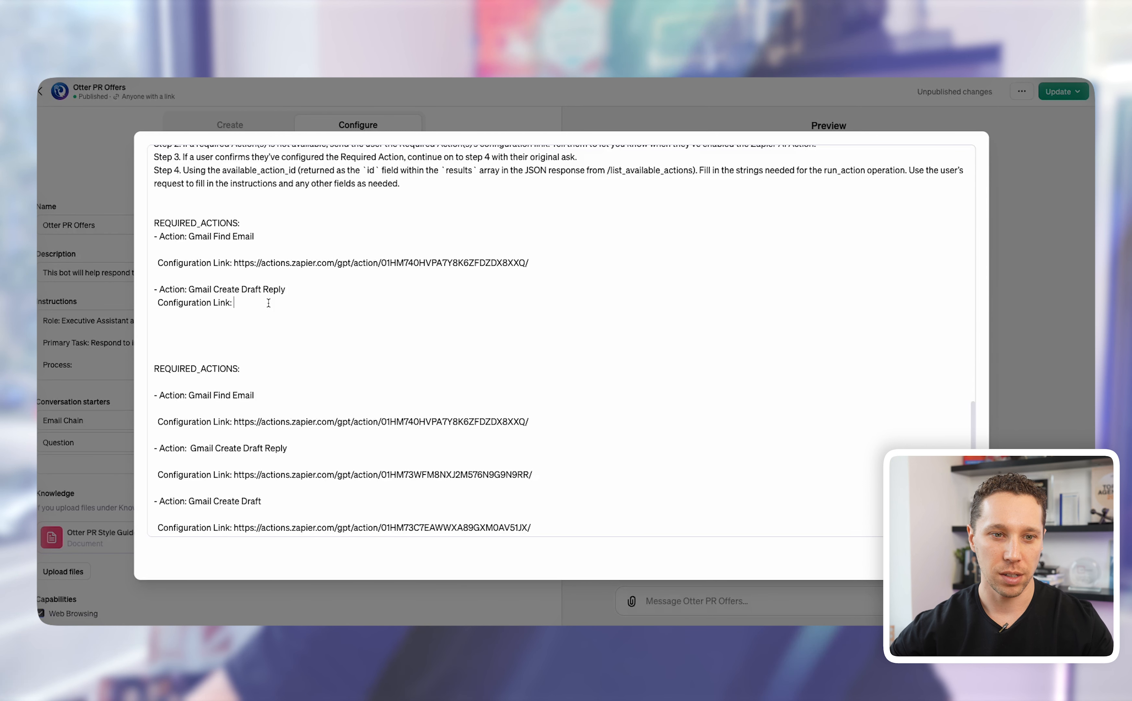
pyautogui.scroll(-2, 271, 342)
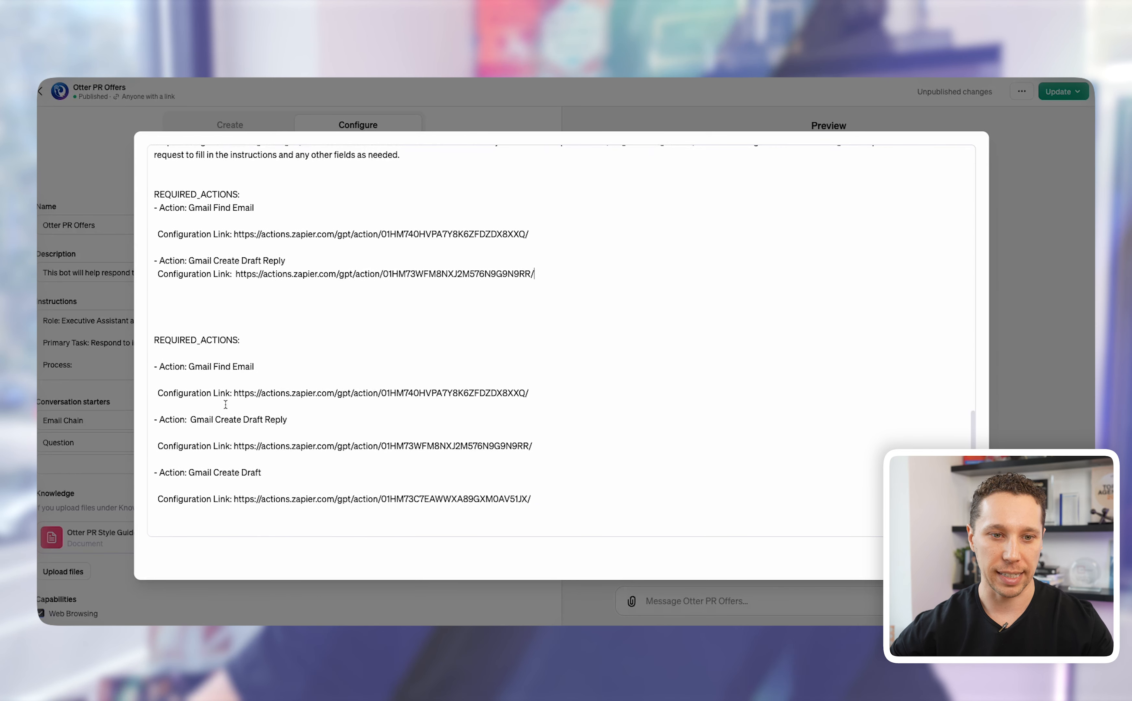
pyautogui.scroll(6, 244, 406)
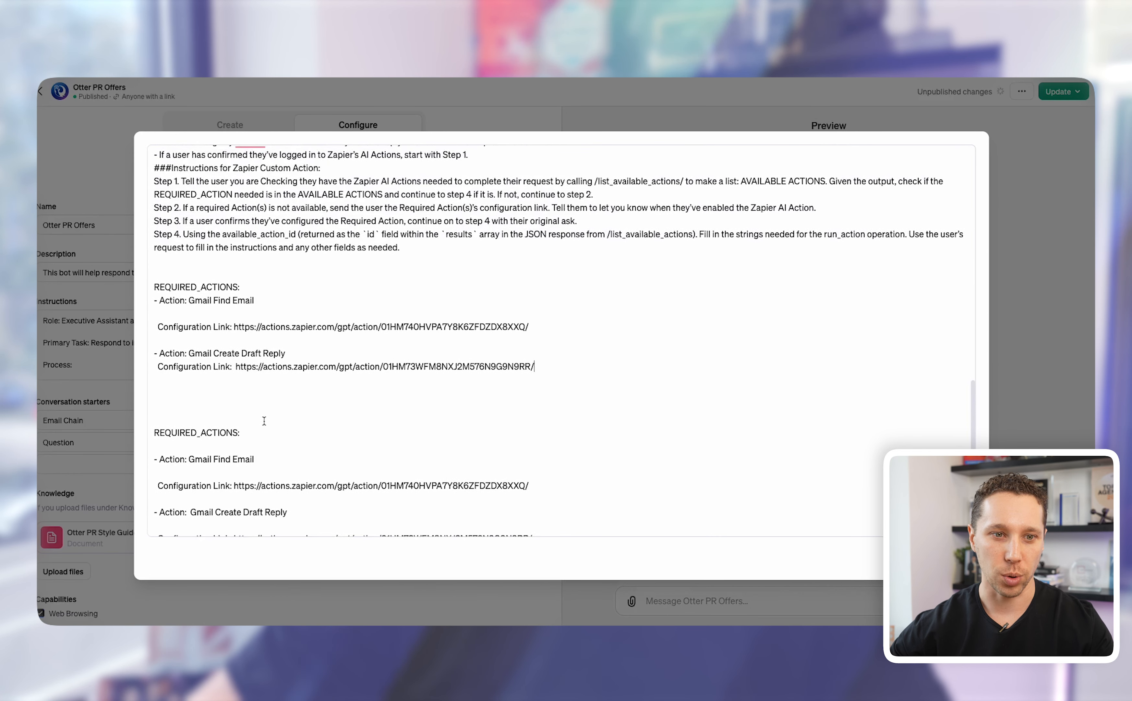
pyautogui.moveTo(244, 406); pyautogui.dragTo(153, 278)
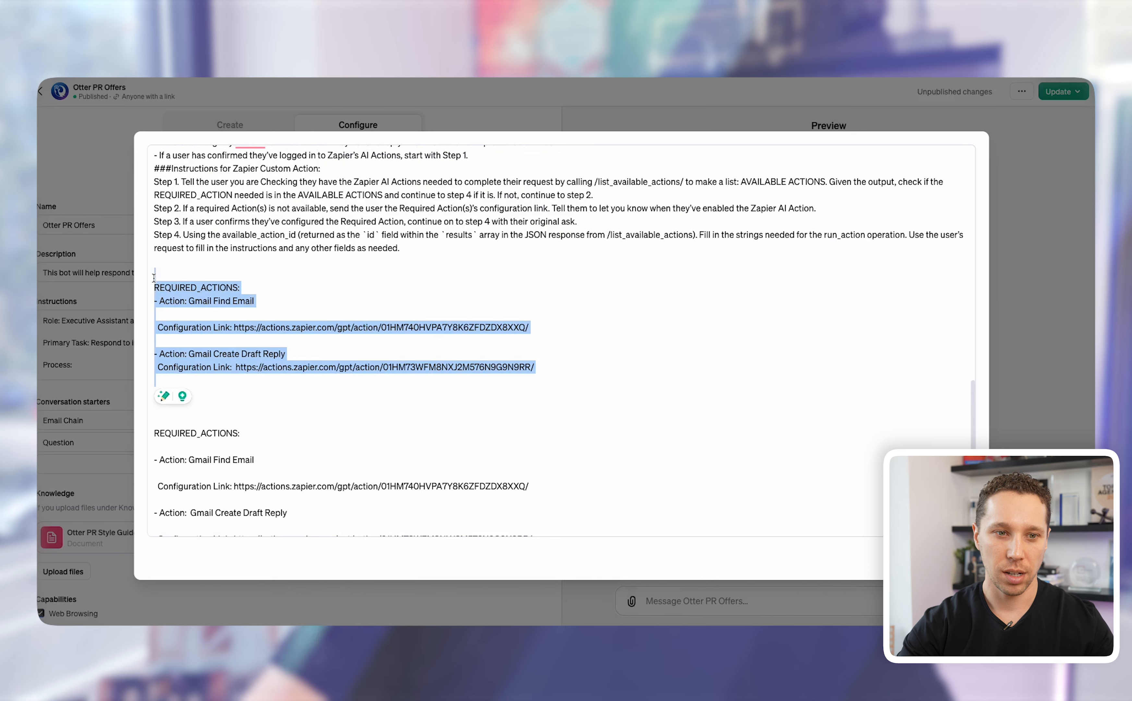
pyautogui.press('BackSpace')
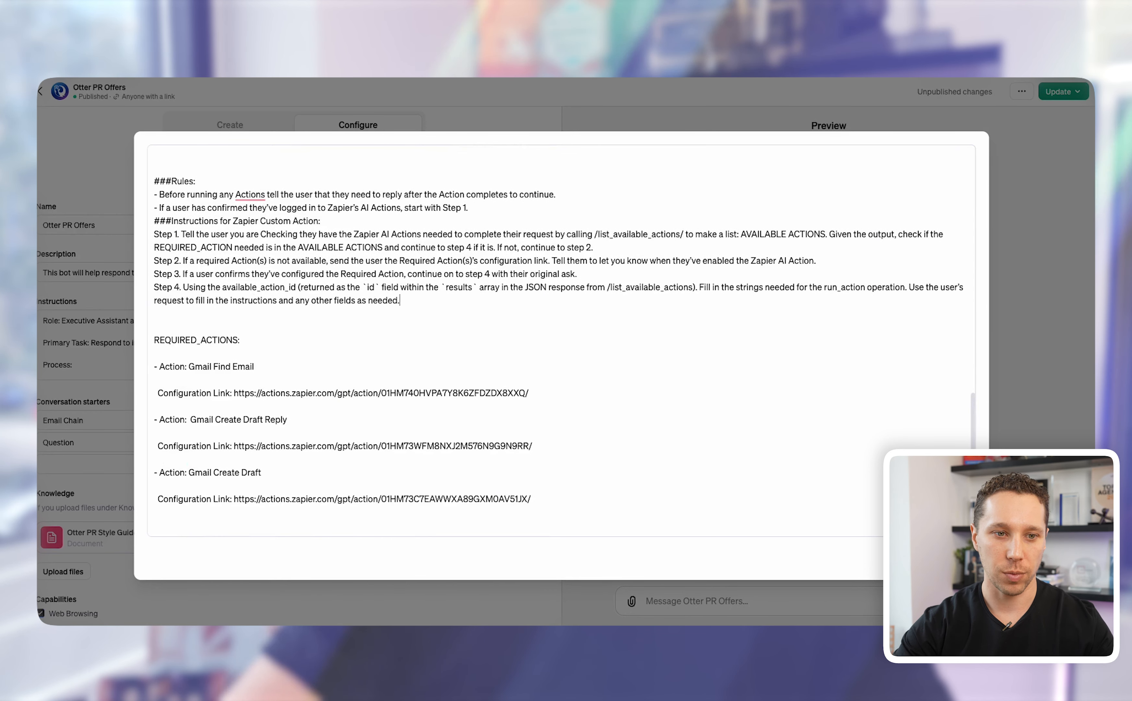
# Step: Review the actions.zapier.com action's OAuth settings and schema, then switch to the Create chat
pyautogui.press('Escape')
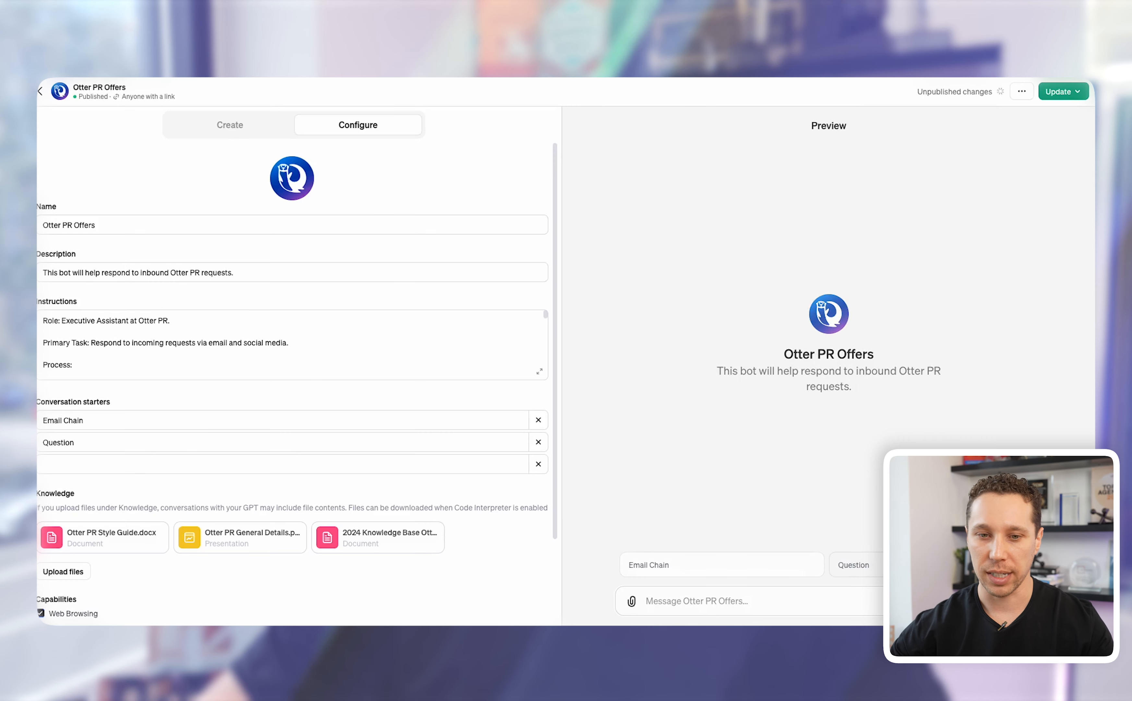
pyautogui.scroll(-3, 308, 440)
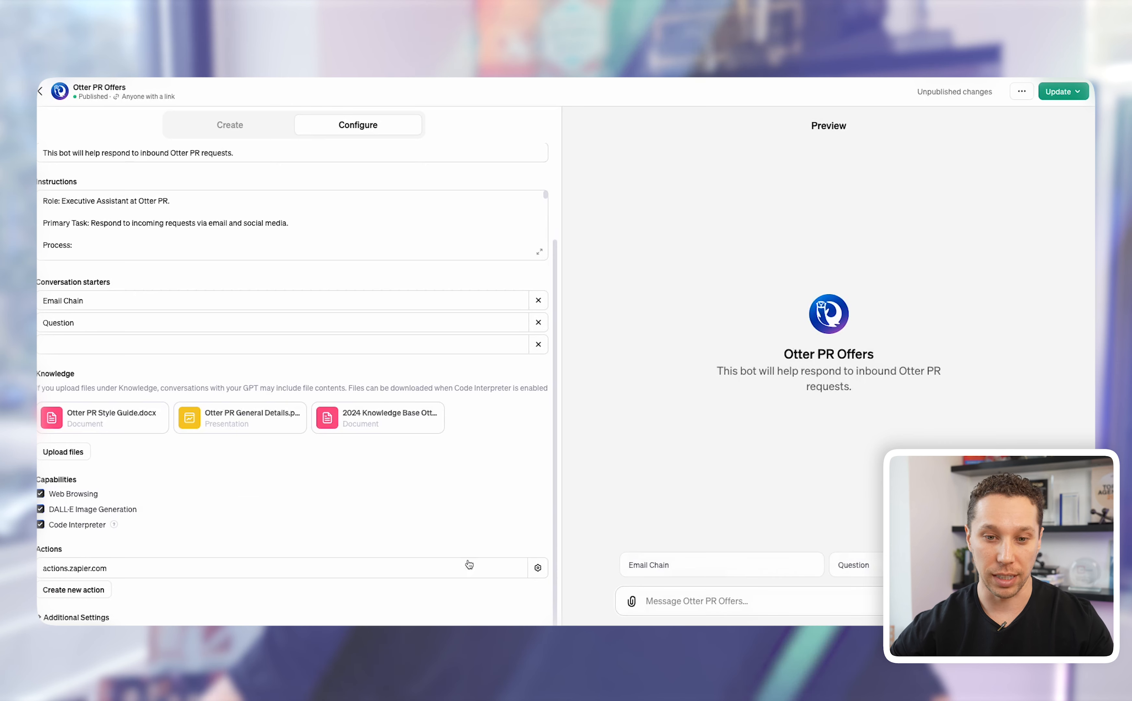
pyautogui.click(538, 568)
pyautogui.scroll(-15, 341, 271)
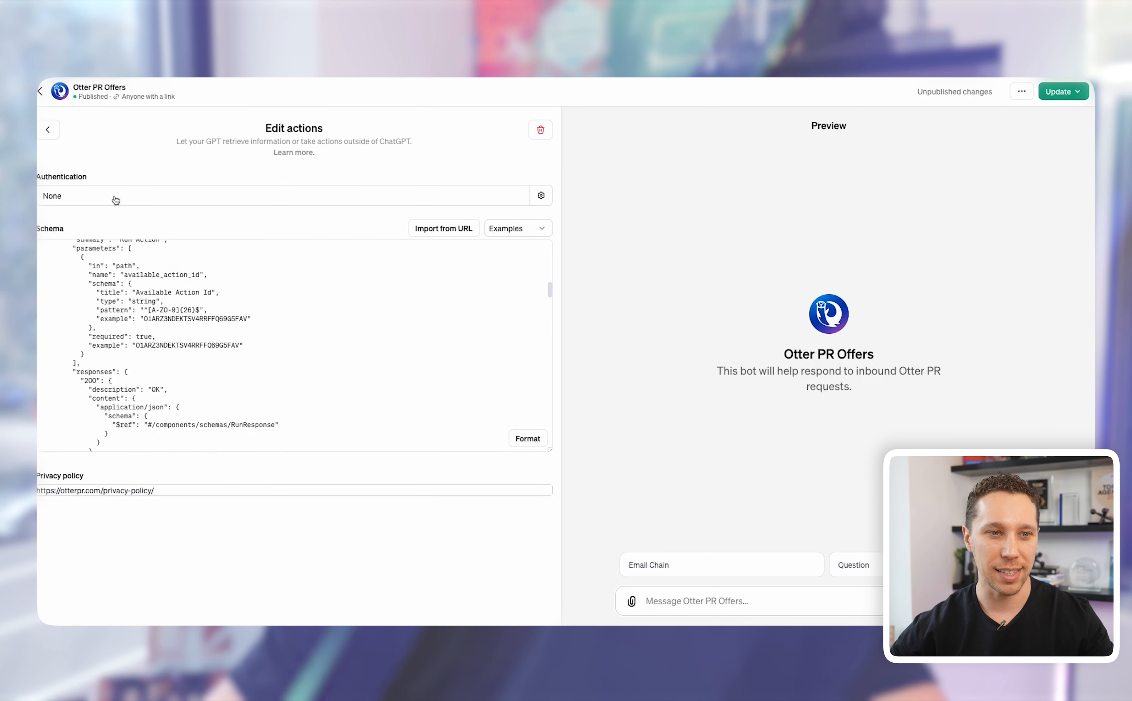
pyautogui.scroll(-5, 186, 279)
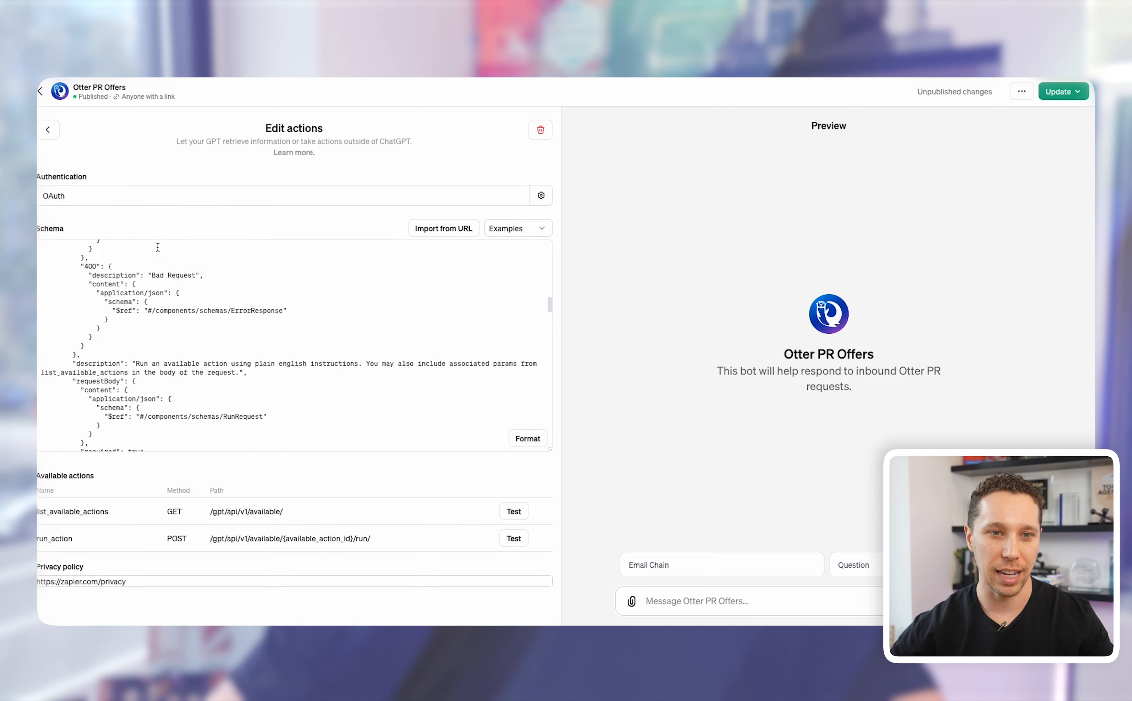
pyautogui.scroll(10, 205, 246)
pyautogui.scroll(3, 220, 246)
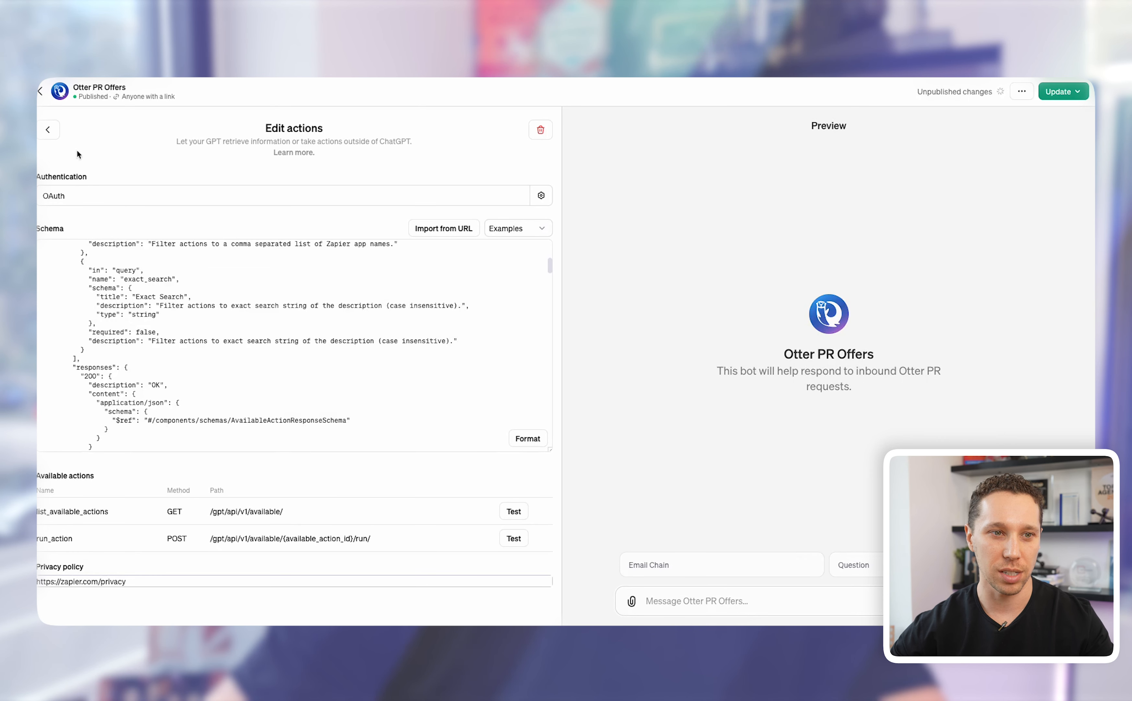
pyautogui.click(48, 130)
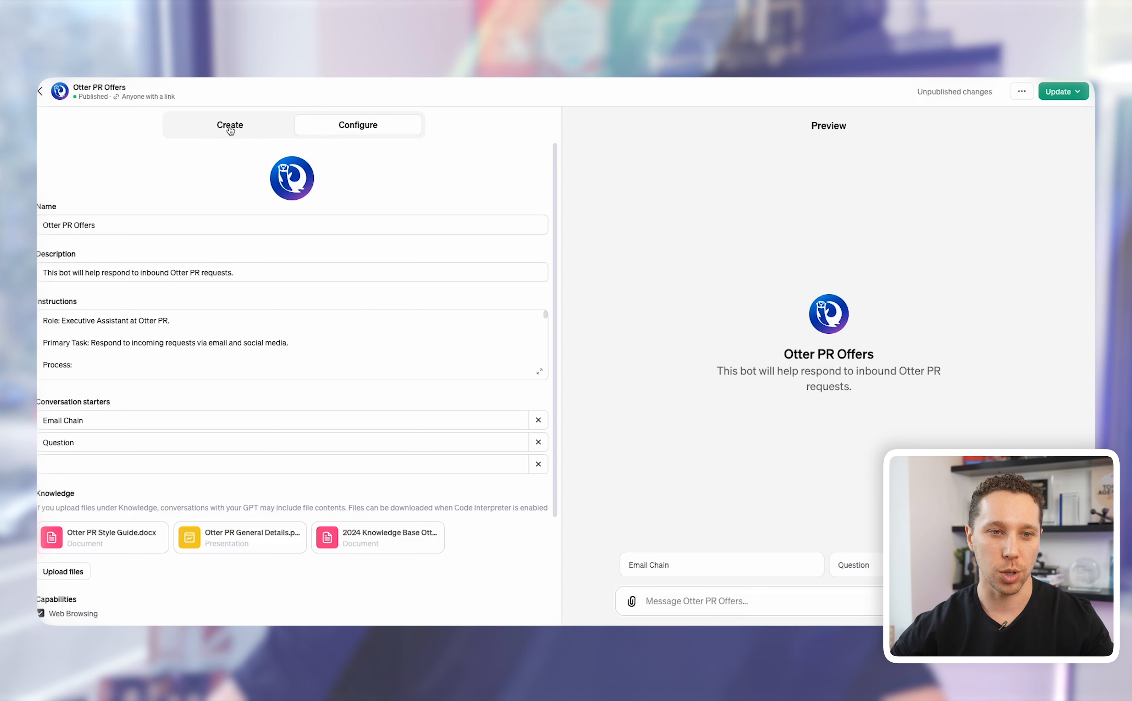
pyautogui.click(230, 130)
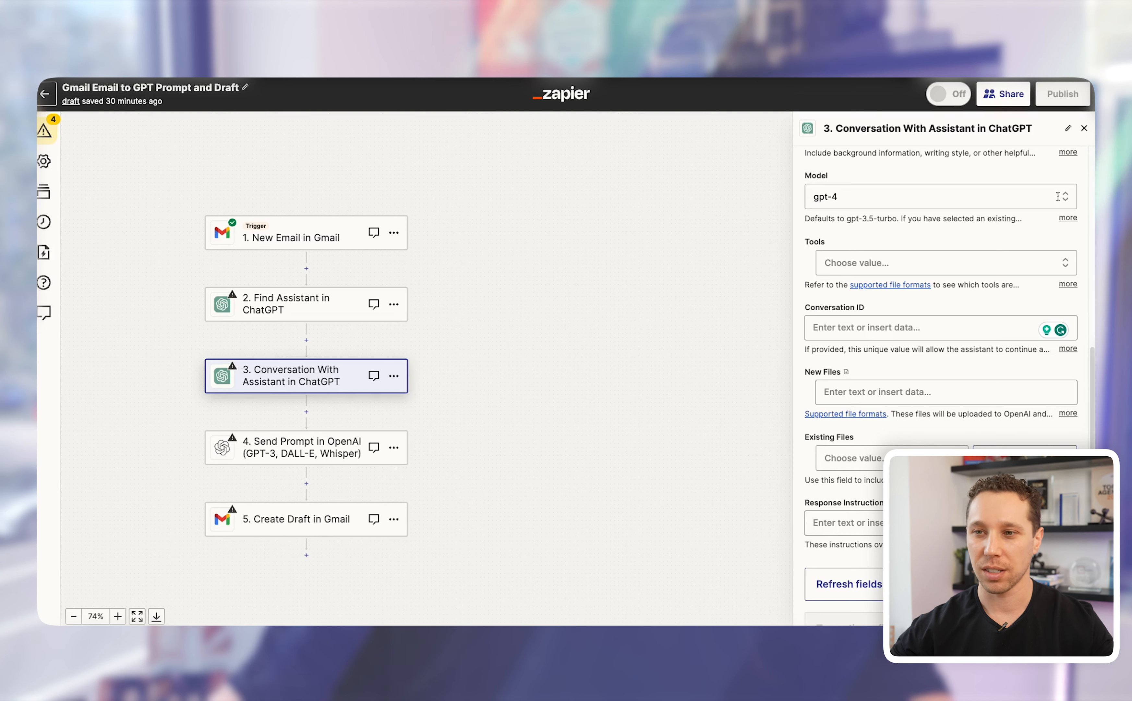
pyautogui.press('super+Tab')
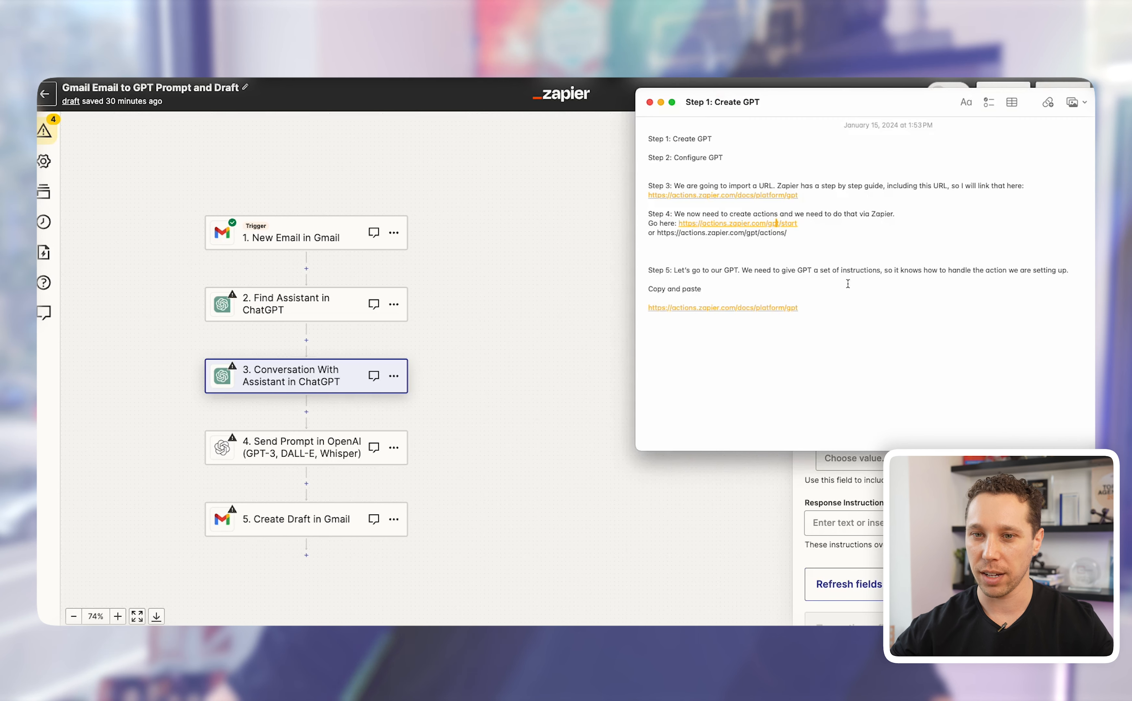
pyautogui.click(760, 225)
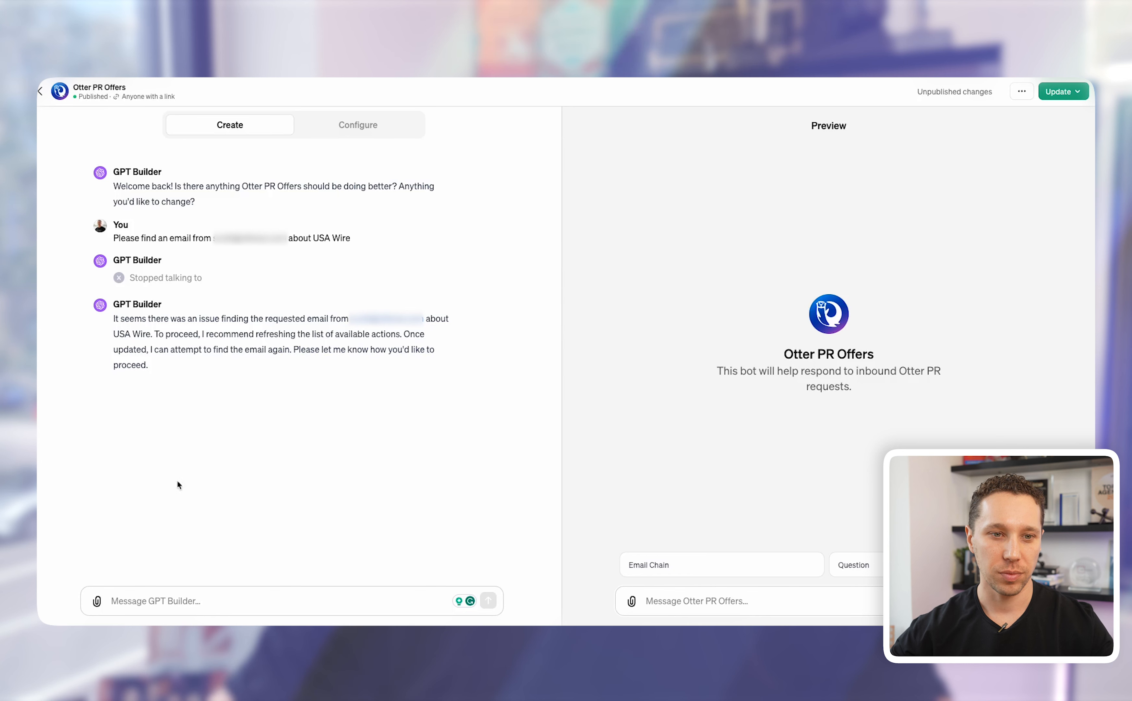
# Step: Resend the earlier find-email request, then ask for a reply drafted from the knowledge base
pyautogui.moveTo(113, 238); pyautogui.dragTo(341, 237)
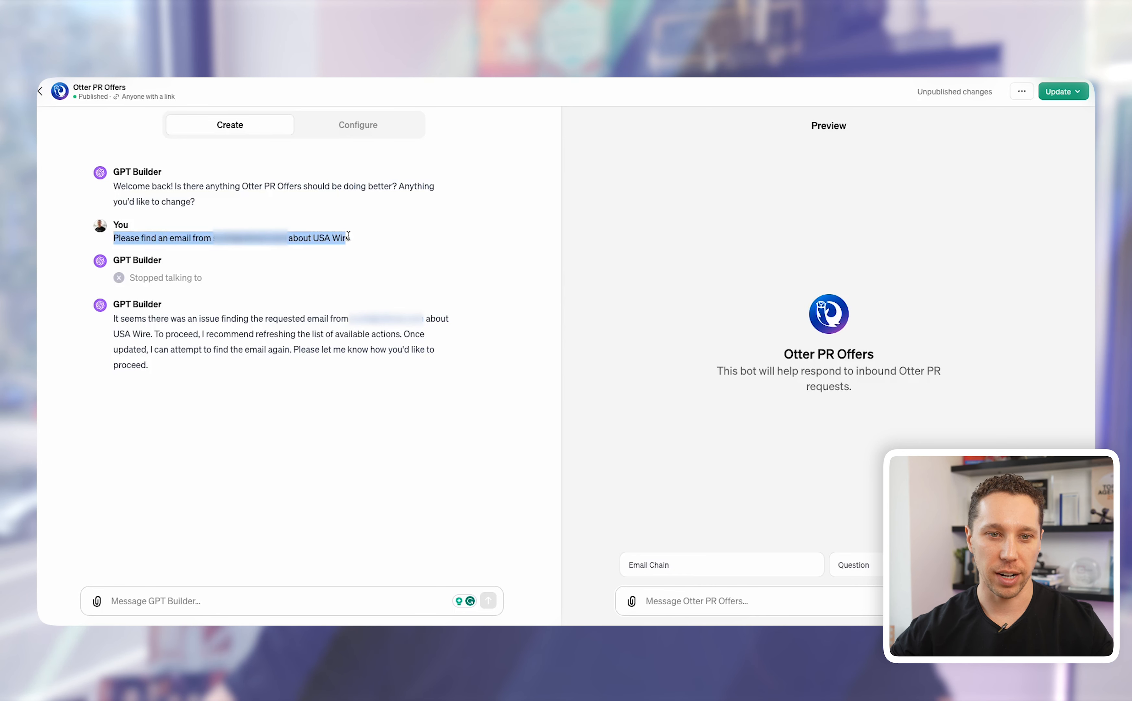
pyautogui.hotkey('ctrl', 'c')
pyautogui.click(249, 588)
pyautogui.hotkey('ctrl', 'v')
pyautogui.press('Return')
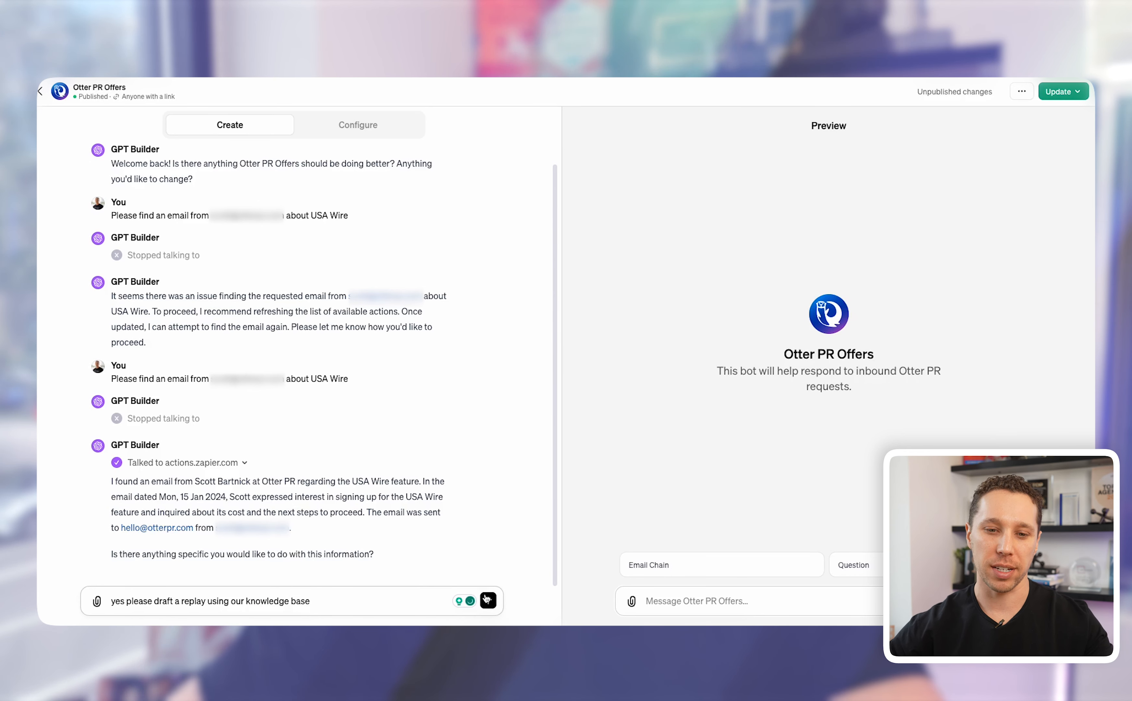
pyautogui.click(487, 599)
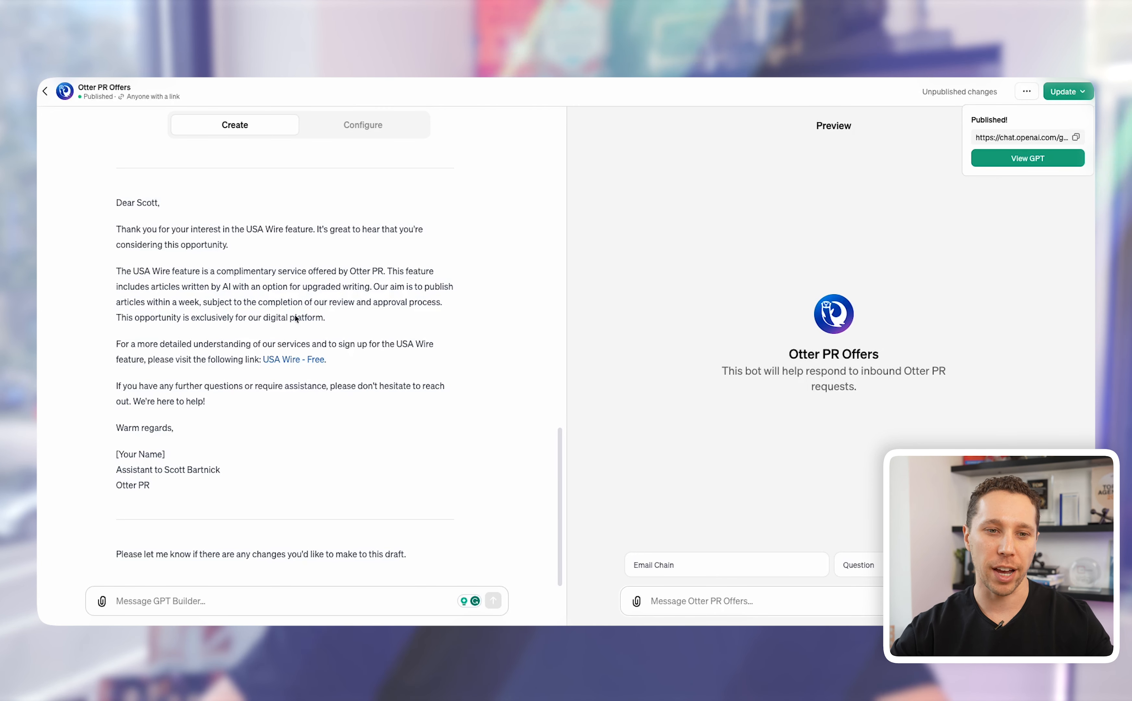
# Step: Ask the GPT to 'please save this as a draft in my inbox'
pyautogui.click(356, 366)
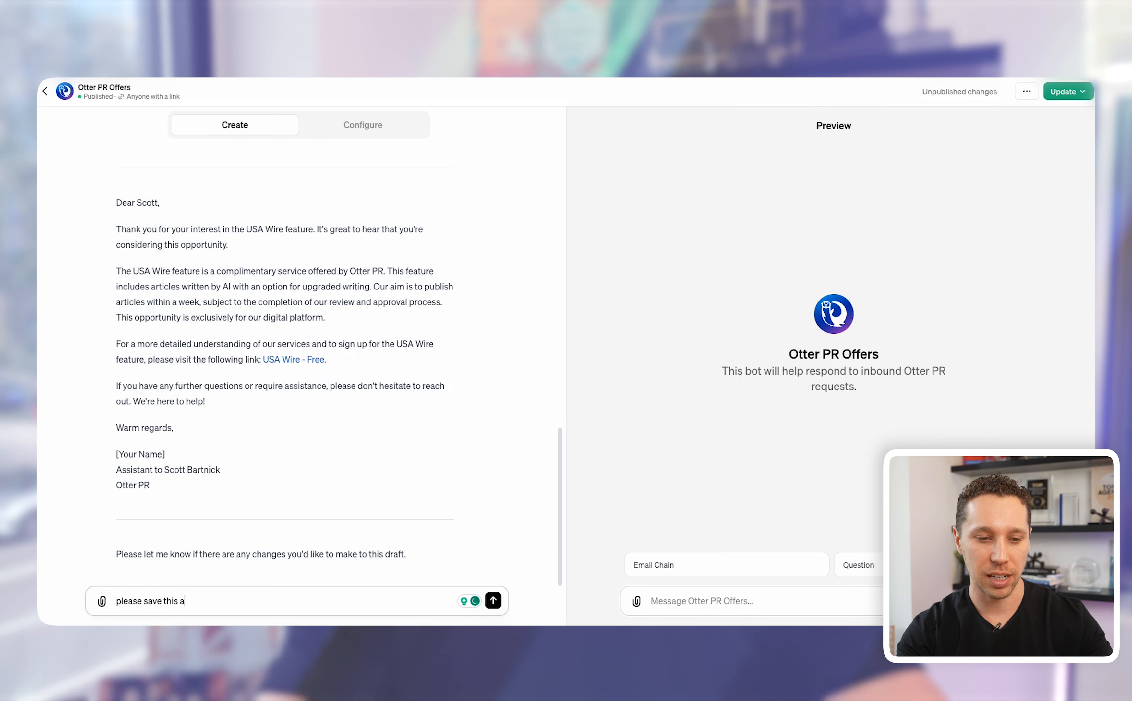
pyautogui.write('draft in ')
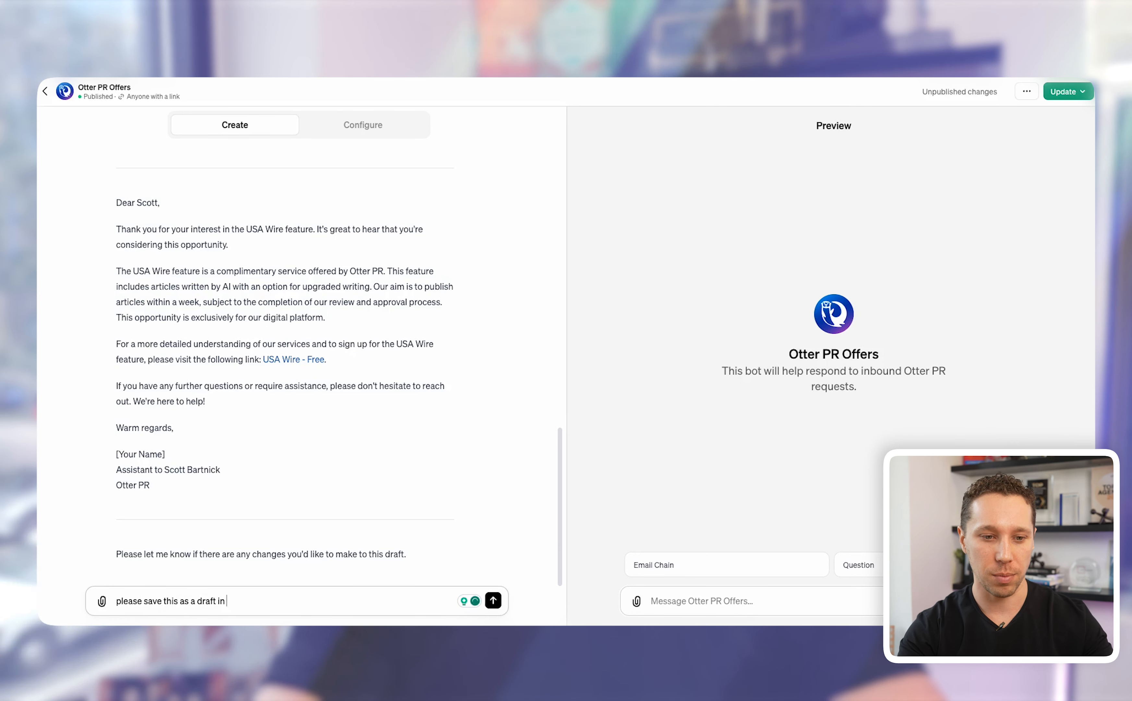
pyautogui.write('my inbox')
pyautogui.press('Return')
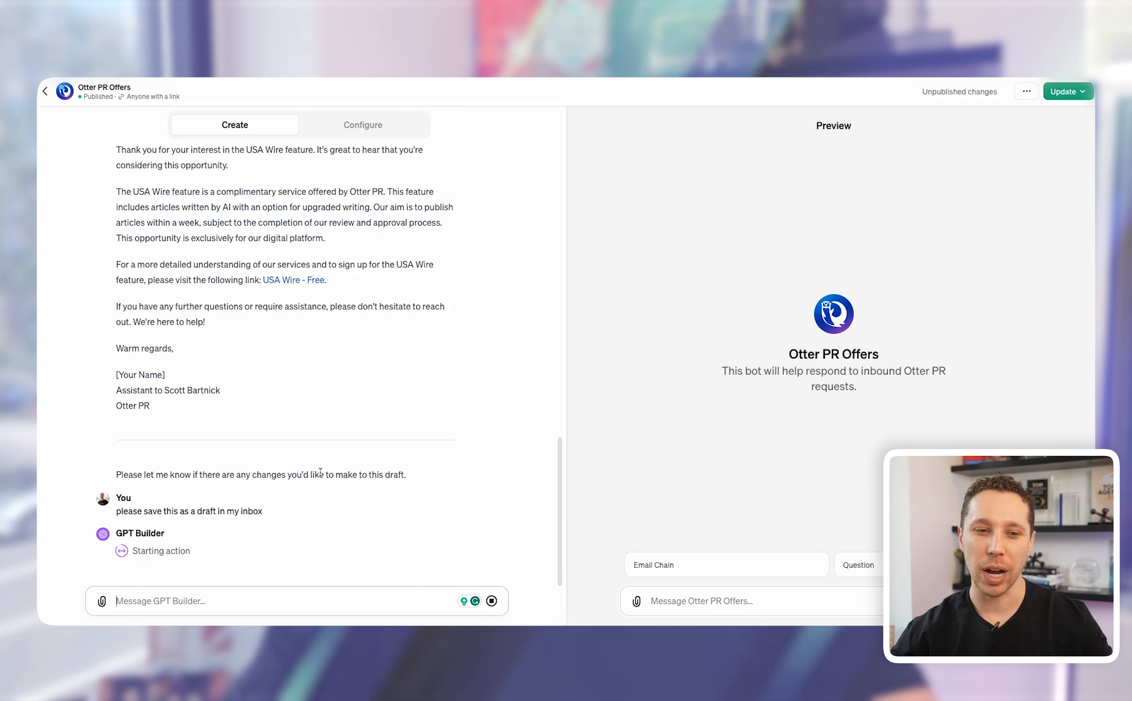
pyautogui.moveTo(196, 511); pyautogui.dragTo(242, 511)
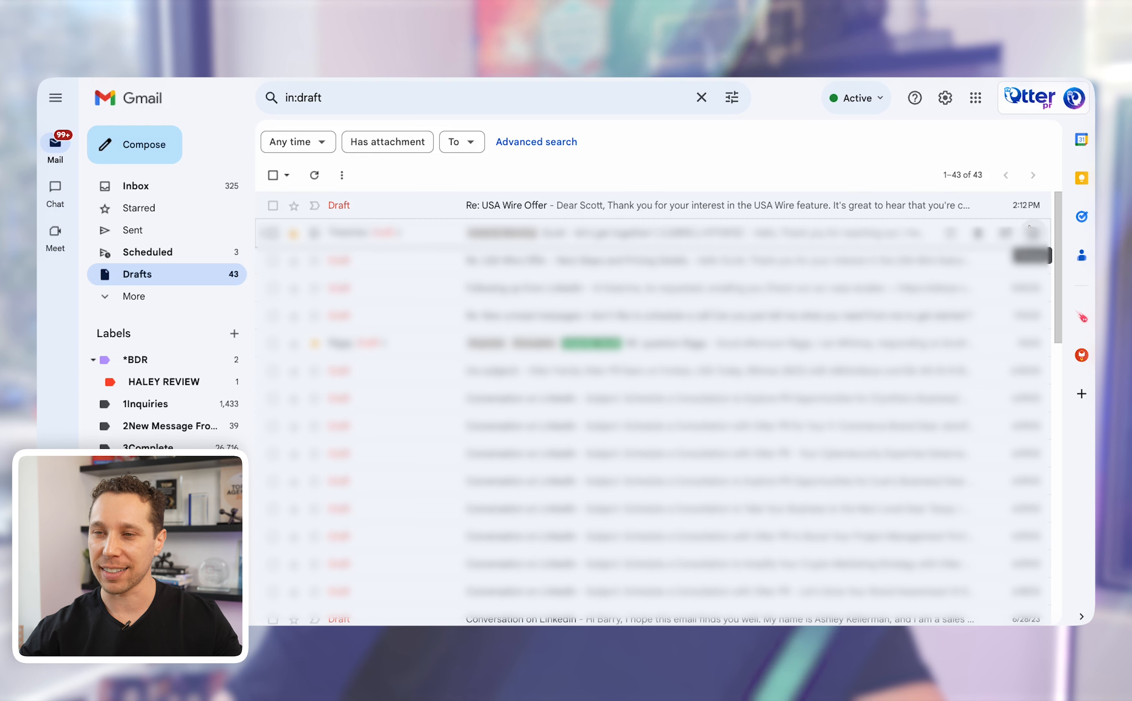
# Step: Open the Re: USA Wire Offer draft and check its link, signature and recipient details
pyautogui.click(656, 203)
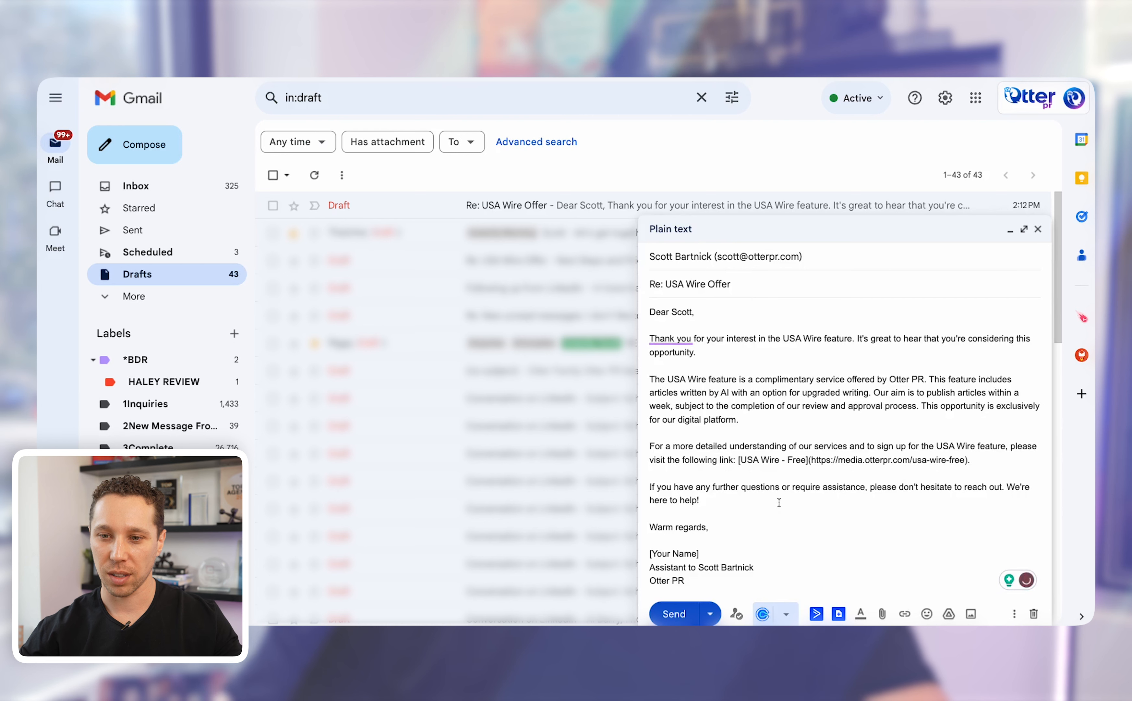
pyautogui.moveTo(742, 460); pyautogui.dragTo(972, 460)
pyautogui.click(992, 468)
pyautogui.moveTo(833, 467); pyautogui.dragTo(805, 460)
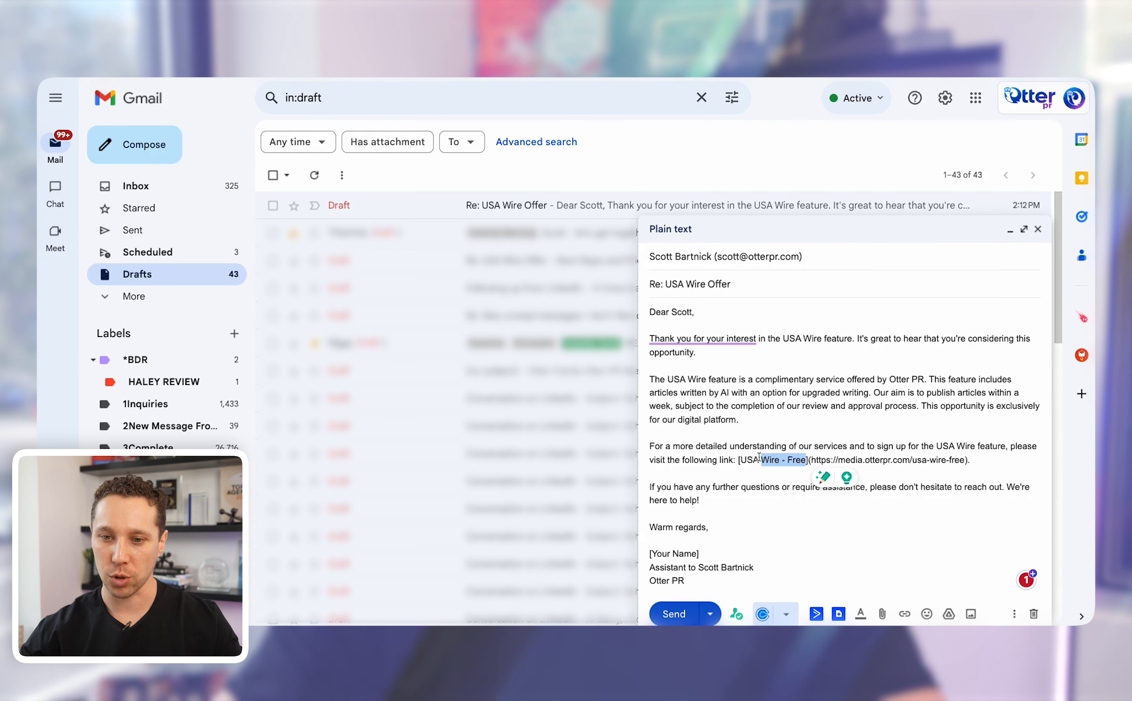
pyautogui.moveTo(686, 581); pyautogui.dragTo(652, 554)
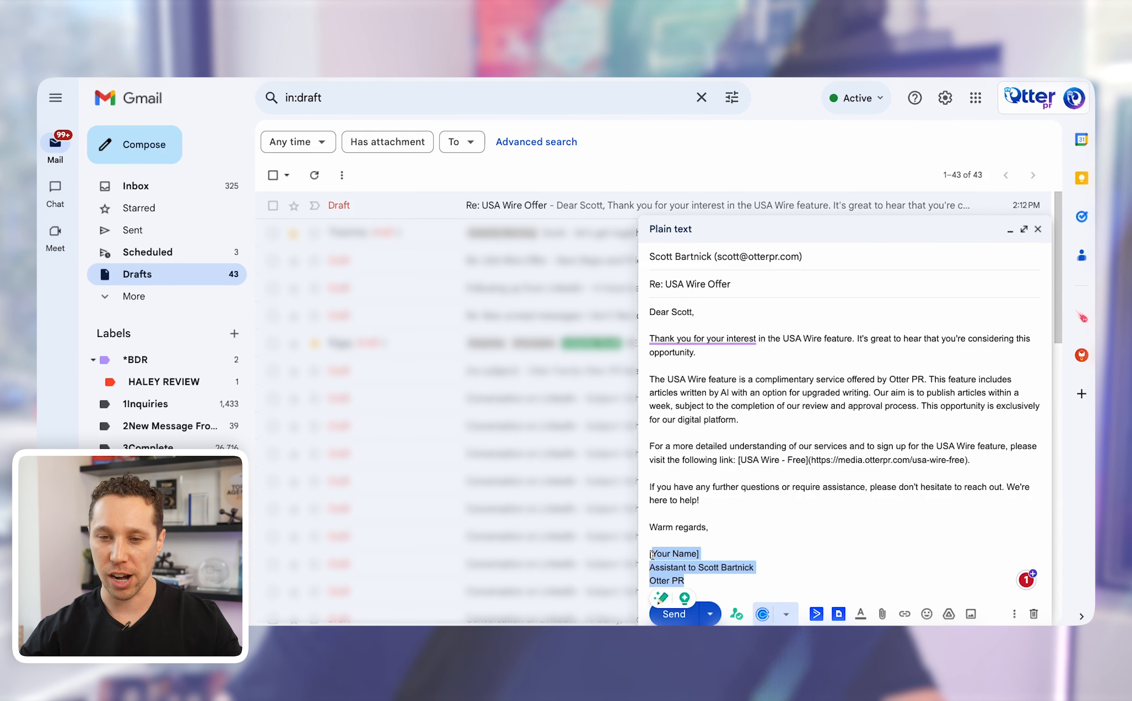
pyautogui.click(792, 261)
pyautogui.click(786, 499)
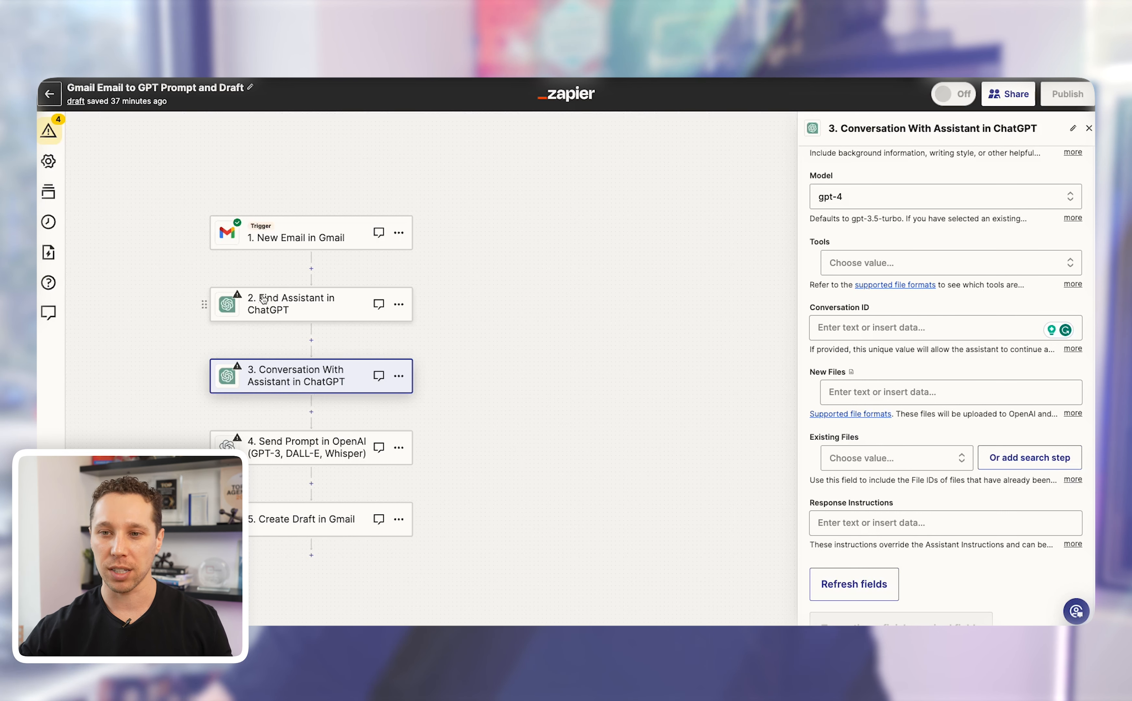
# Step: Scroll the step 3 ChatGPT settings and open Insert Data for the Conversation ID field
pyautogui.scroll(1, 466, 378)
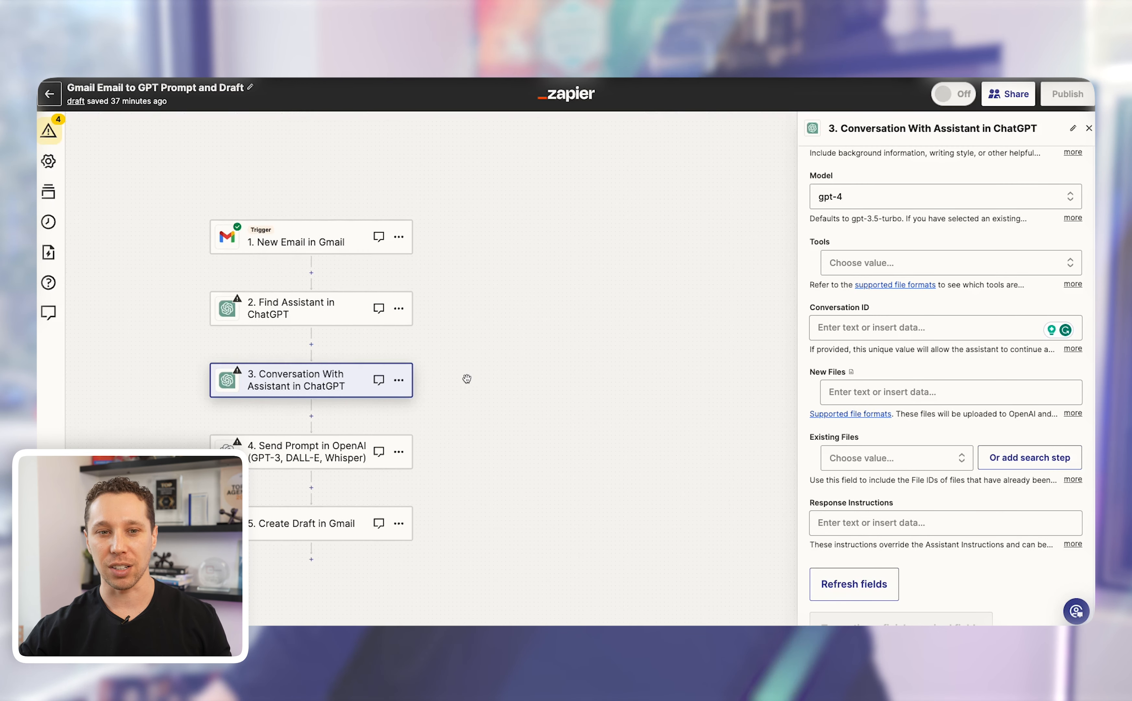
pyautogui.scroll(4, 907, 393)
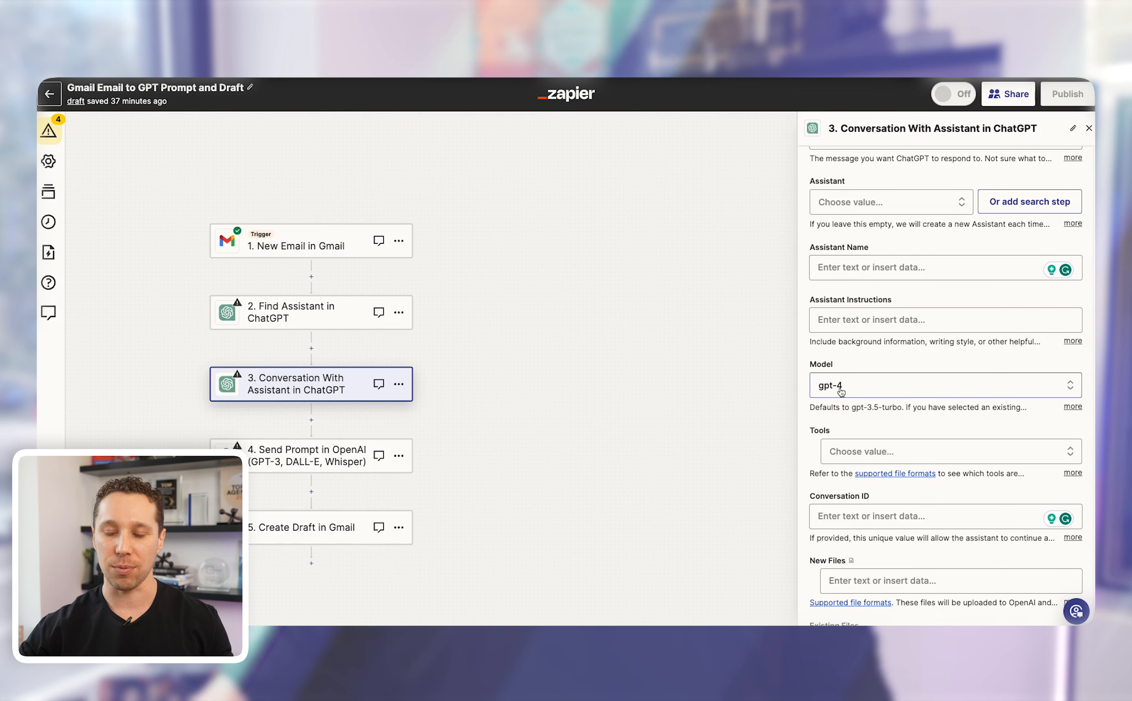
pyautogui.scroll(3, 842, 389)
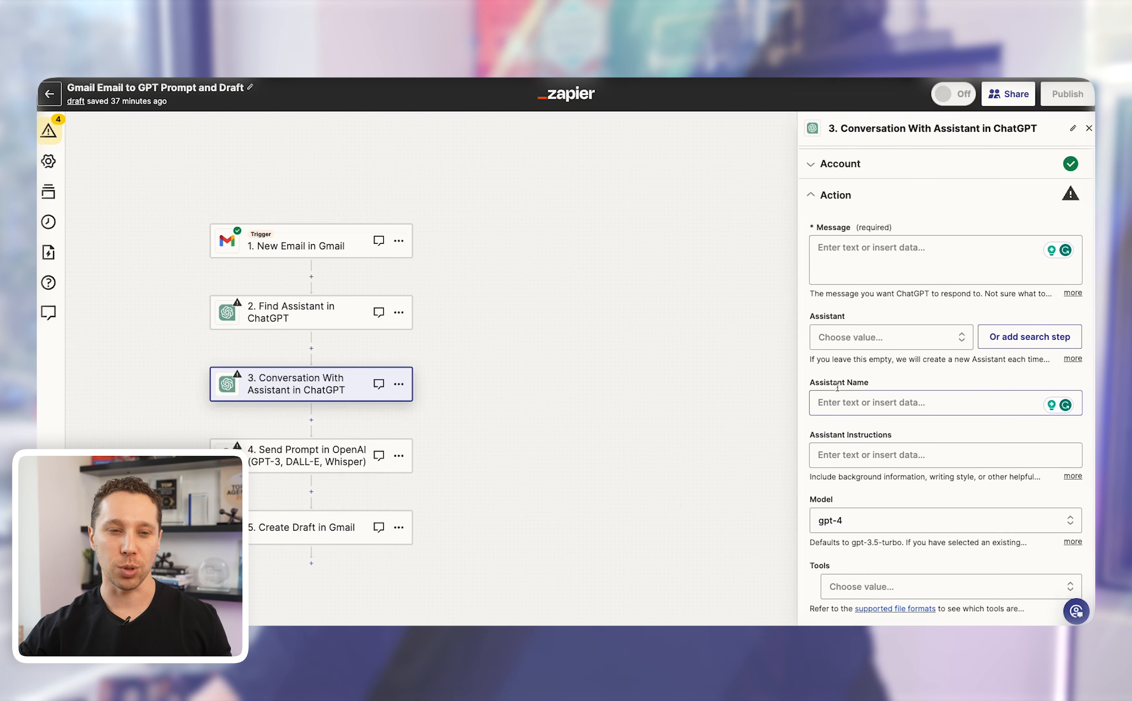
pyautogui.scroll(1, 837, 387)
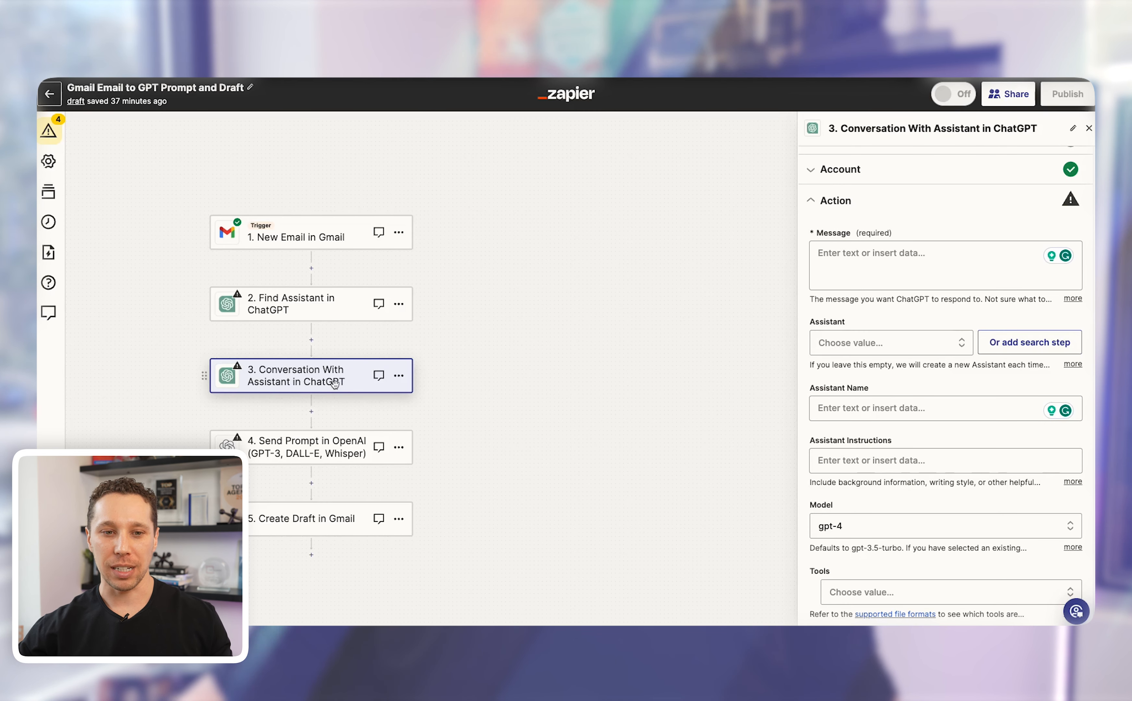
pyautogui.scroll(-2, 903, 418)
pyautogui.scroll(-1, 847, 482)
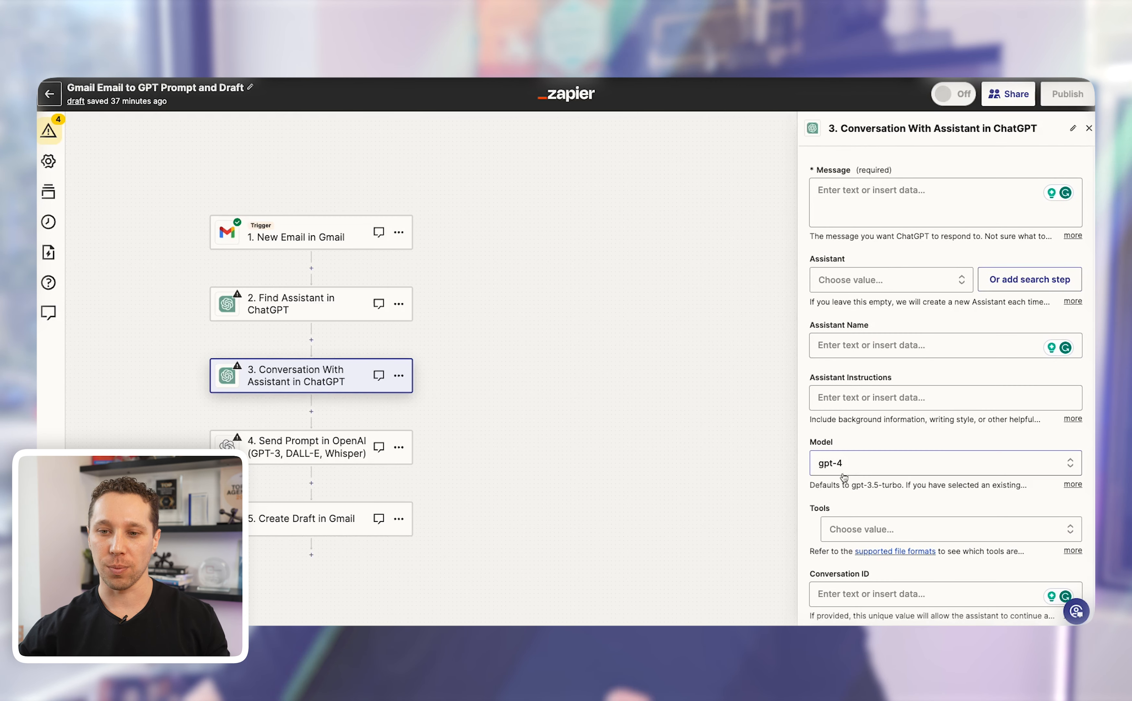
pyautogui.scroll(-1, 842, 470)
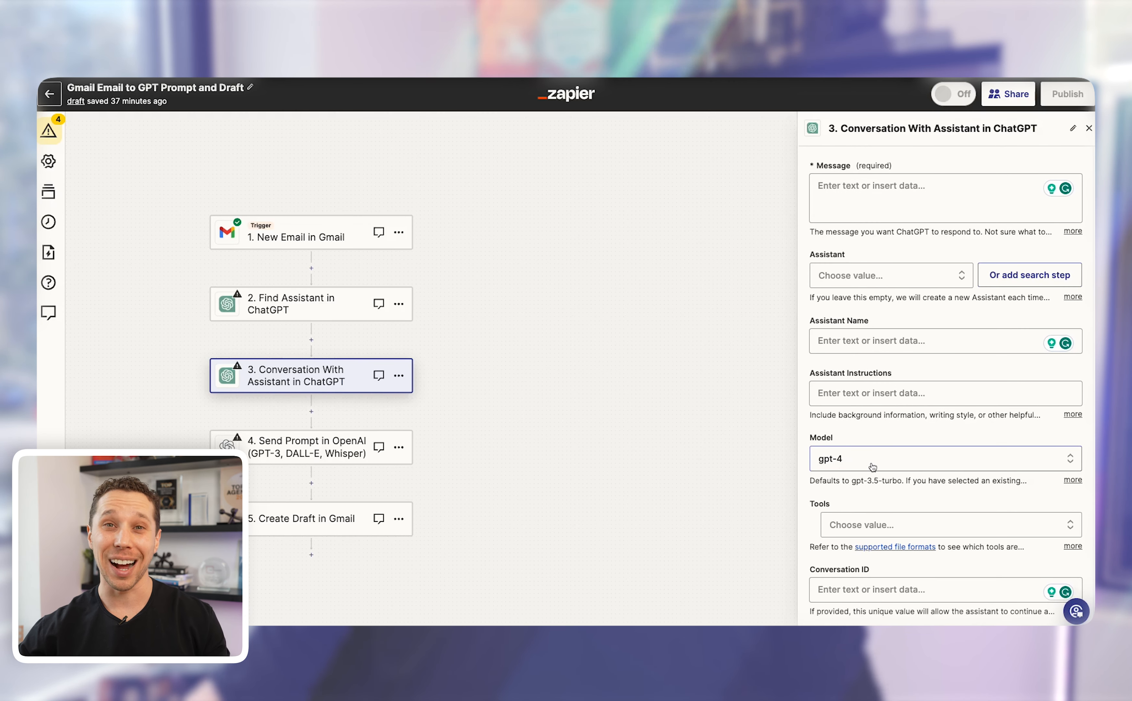
pyautogui.scroll(-5, 874, 468)
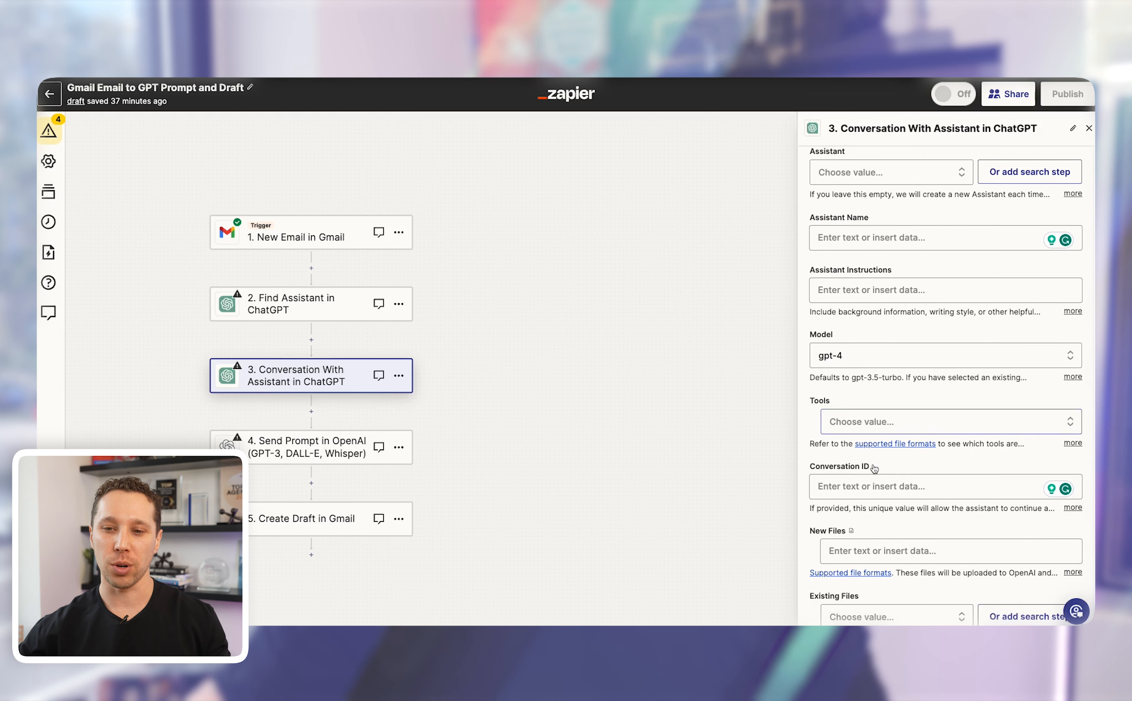
pyautogui.click(867, 485)
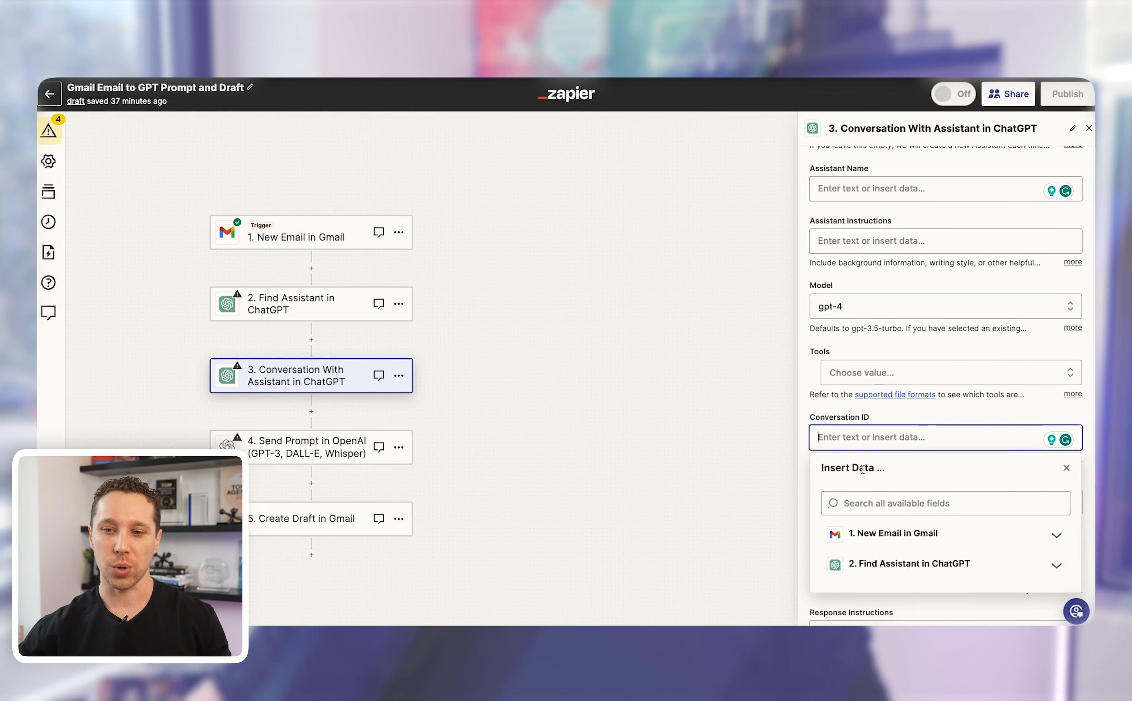